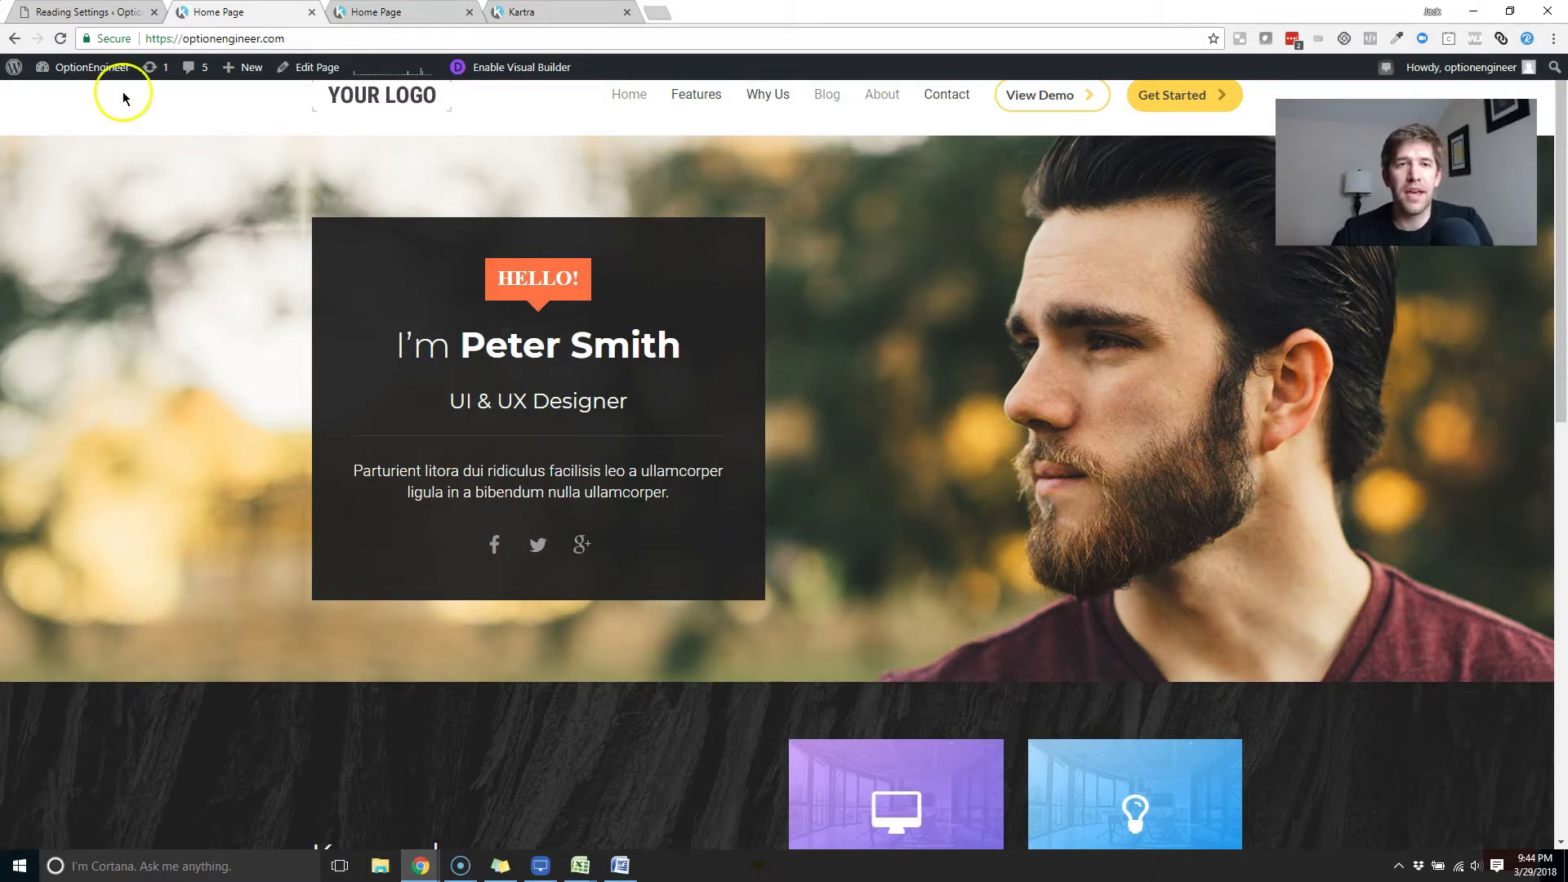
mouse_move(88, 72)
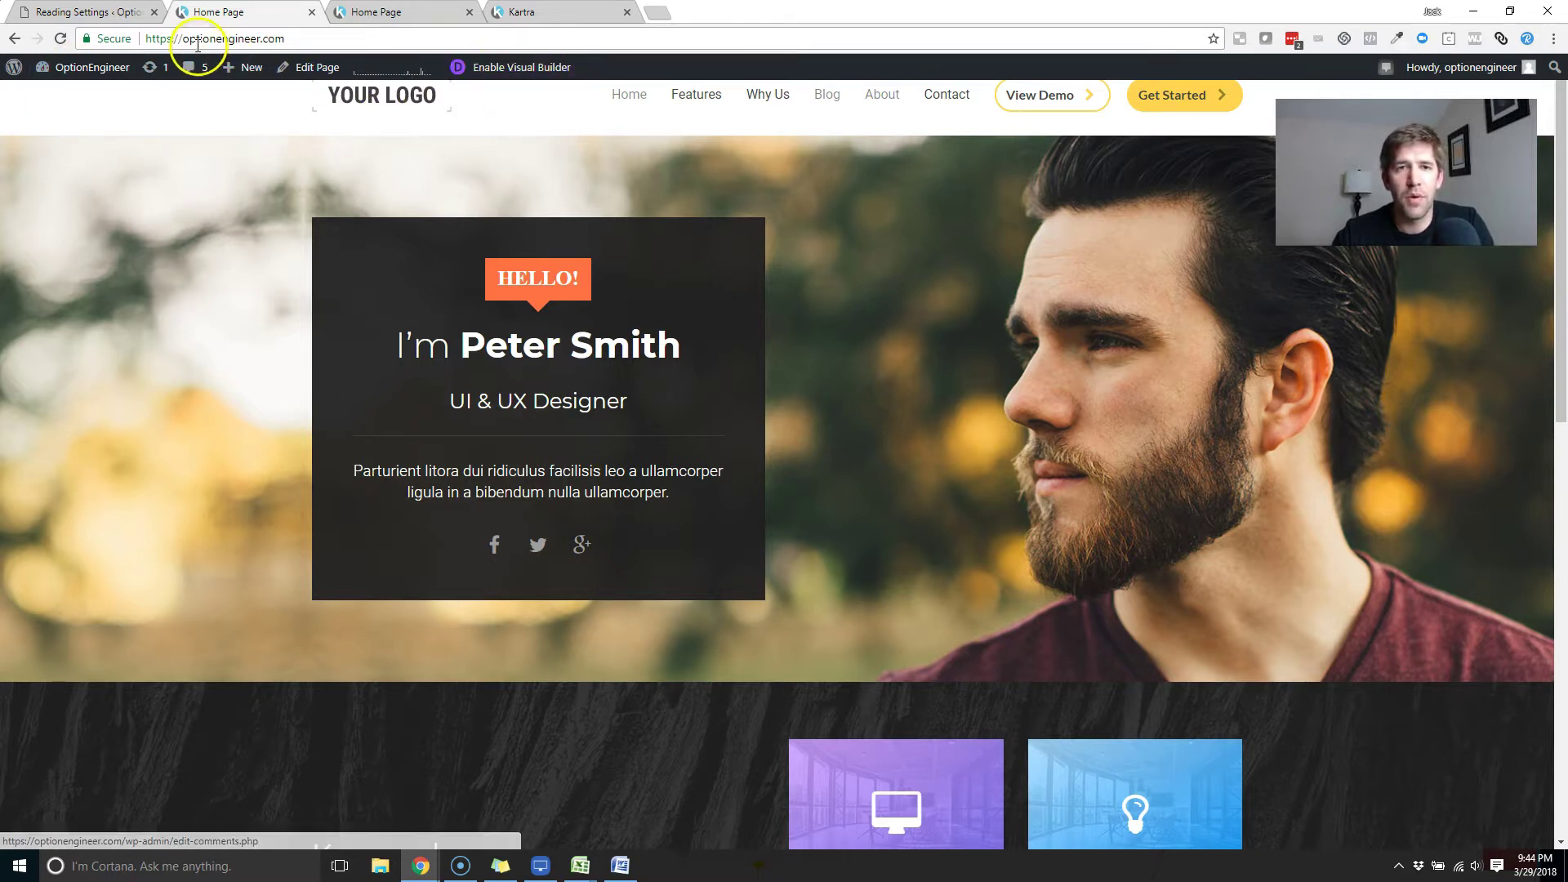
scroll(914, 331, "down", 1)
scroll(914, 332, "down", 10)
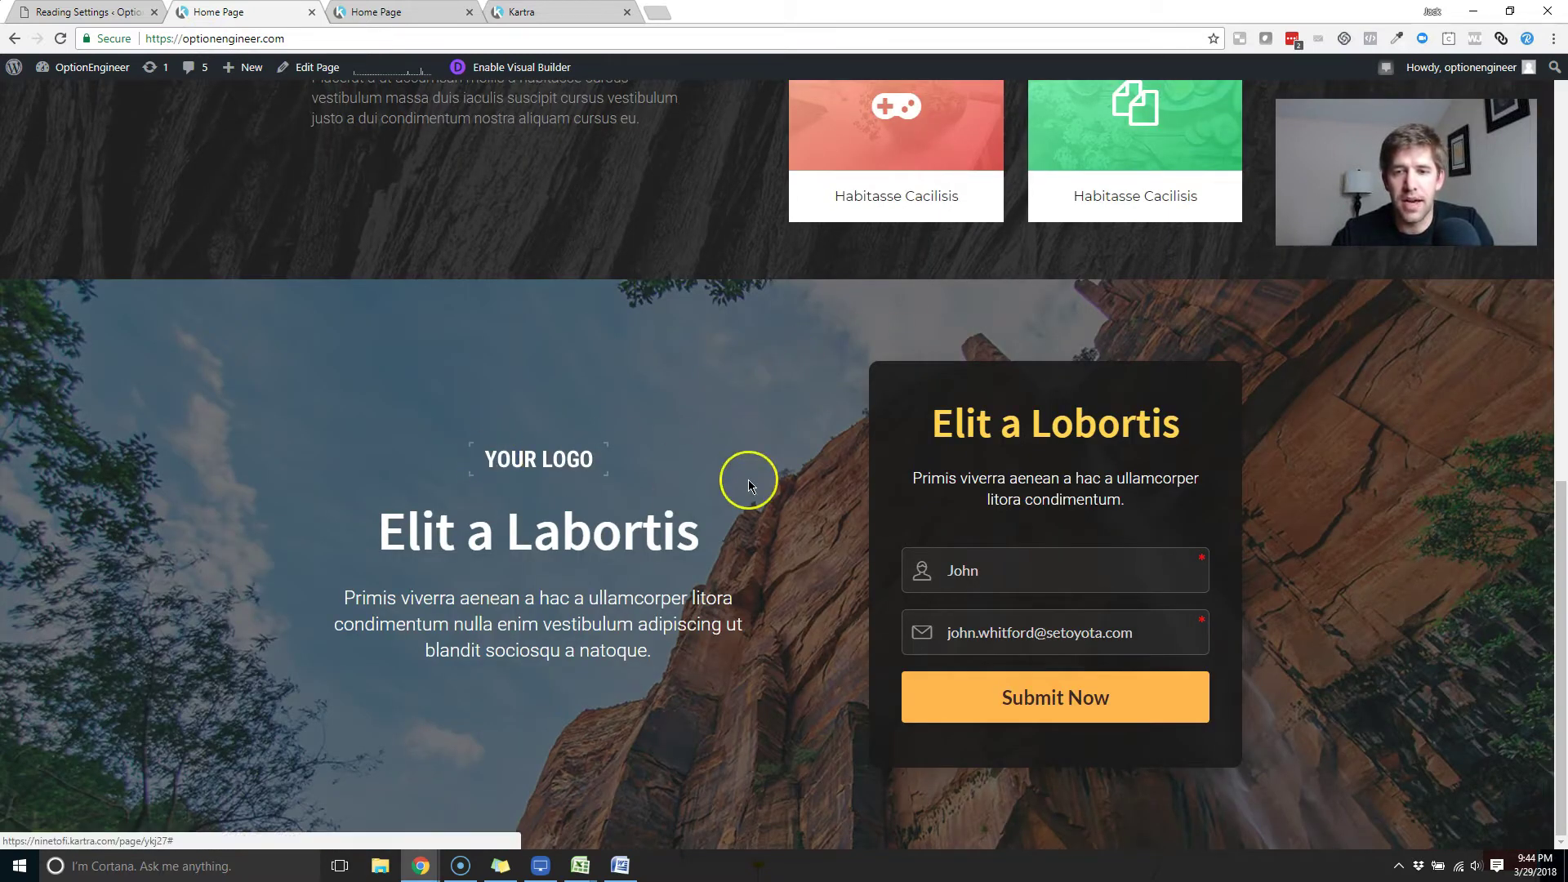
scroll(759, 474, "up", 11)
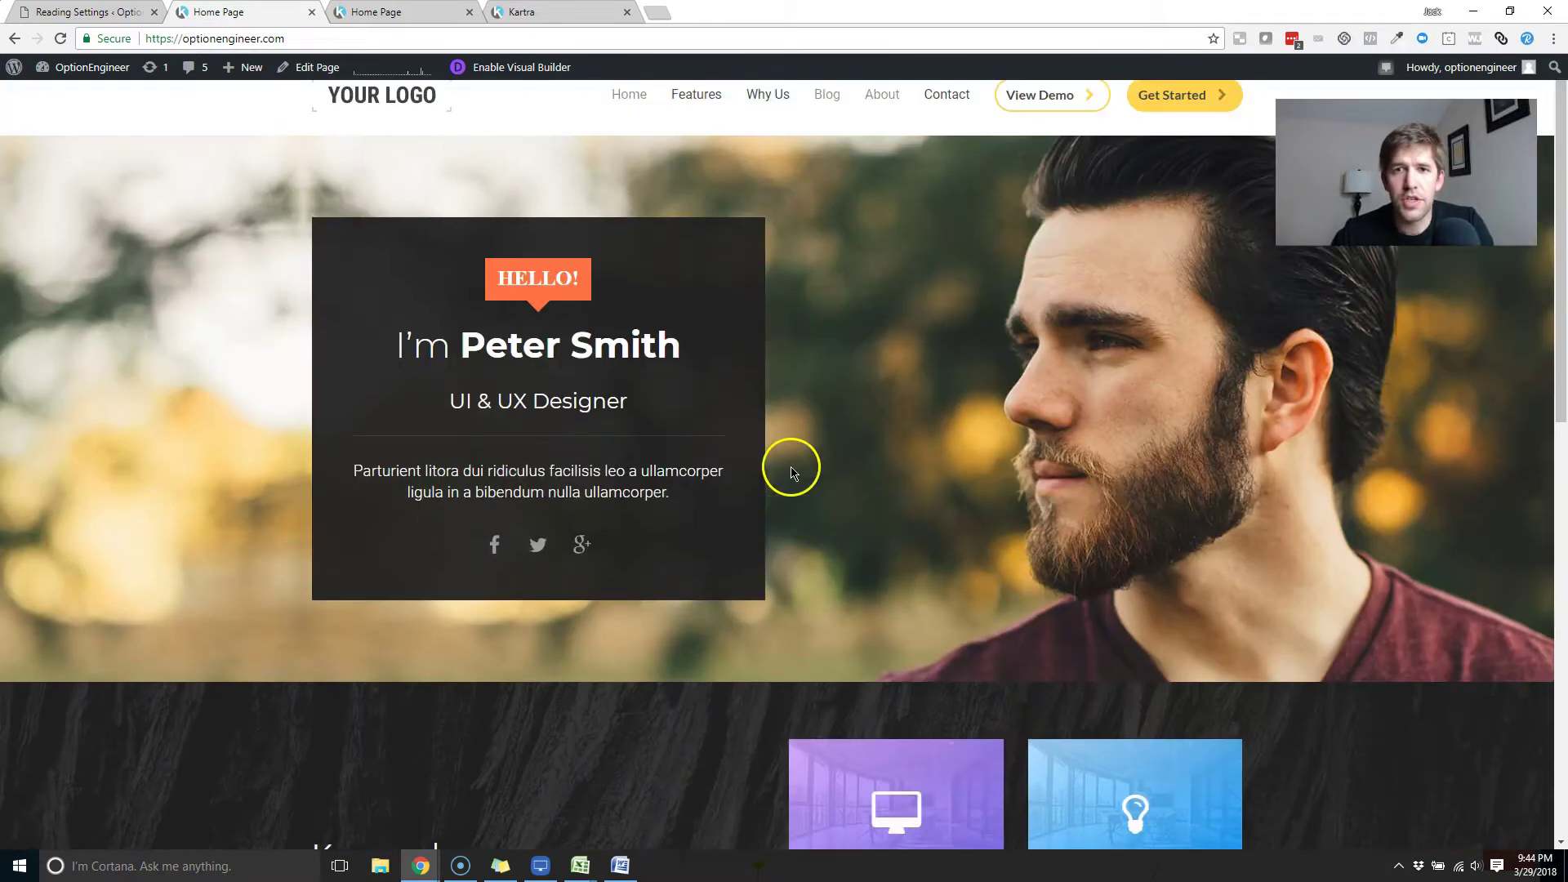
left_click(833, 95)
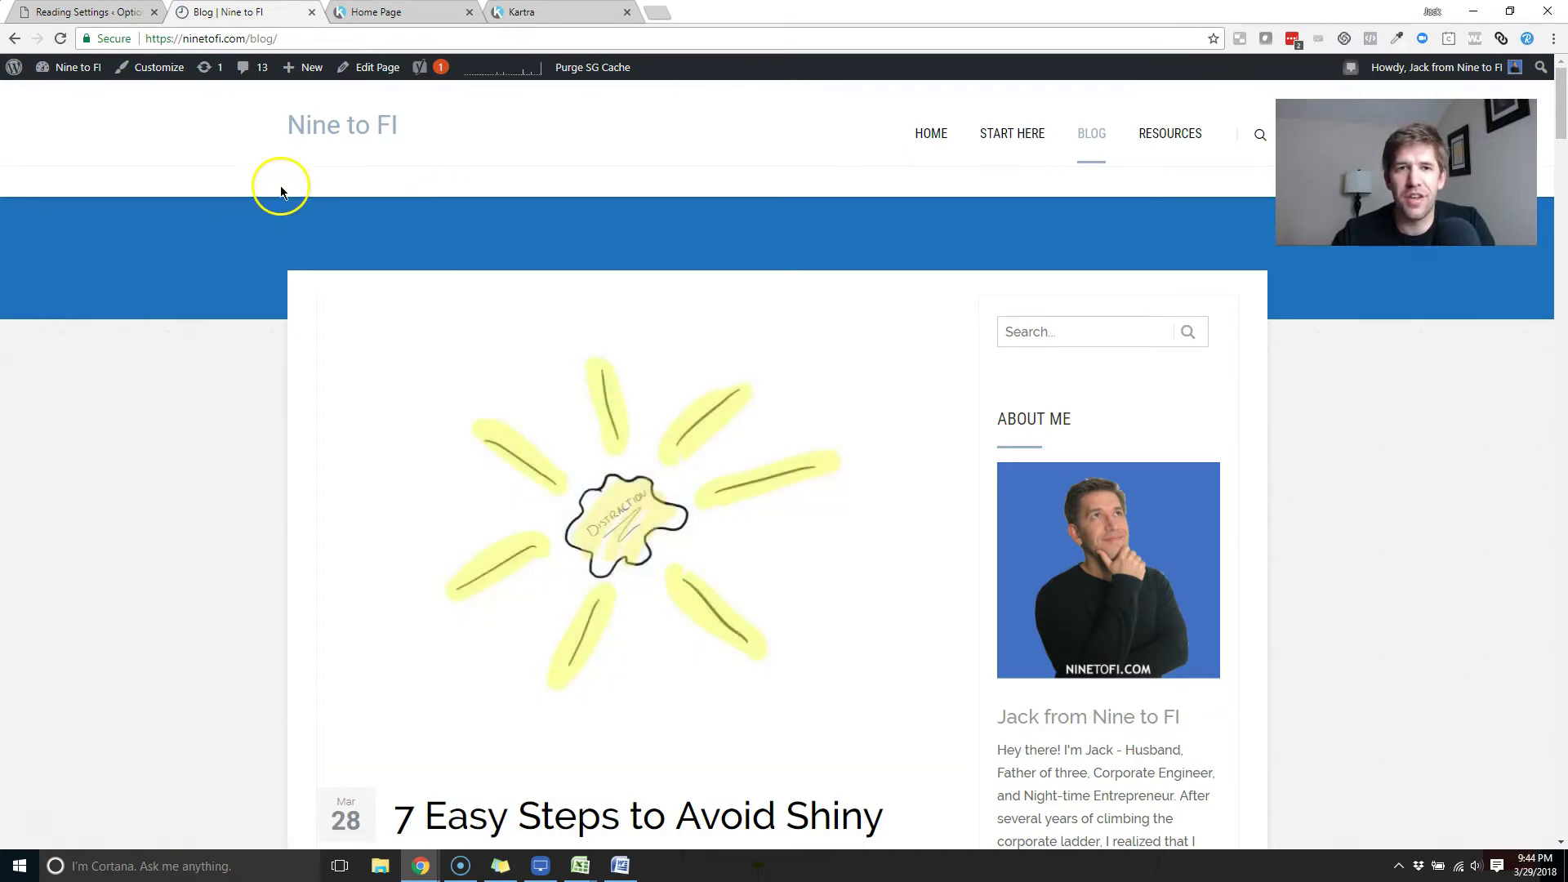
scroll(882, 217, "down", 9)
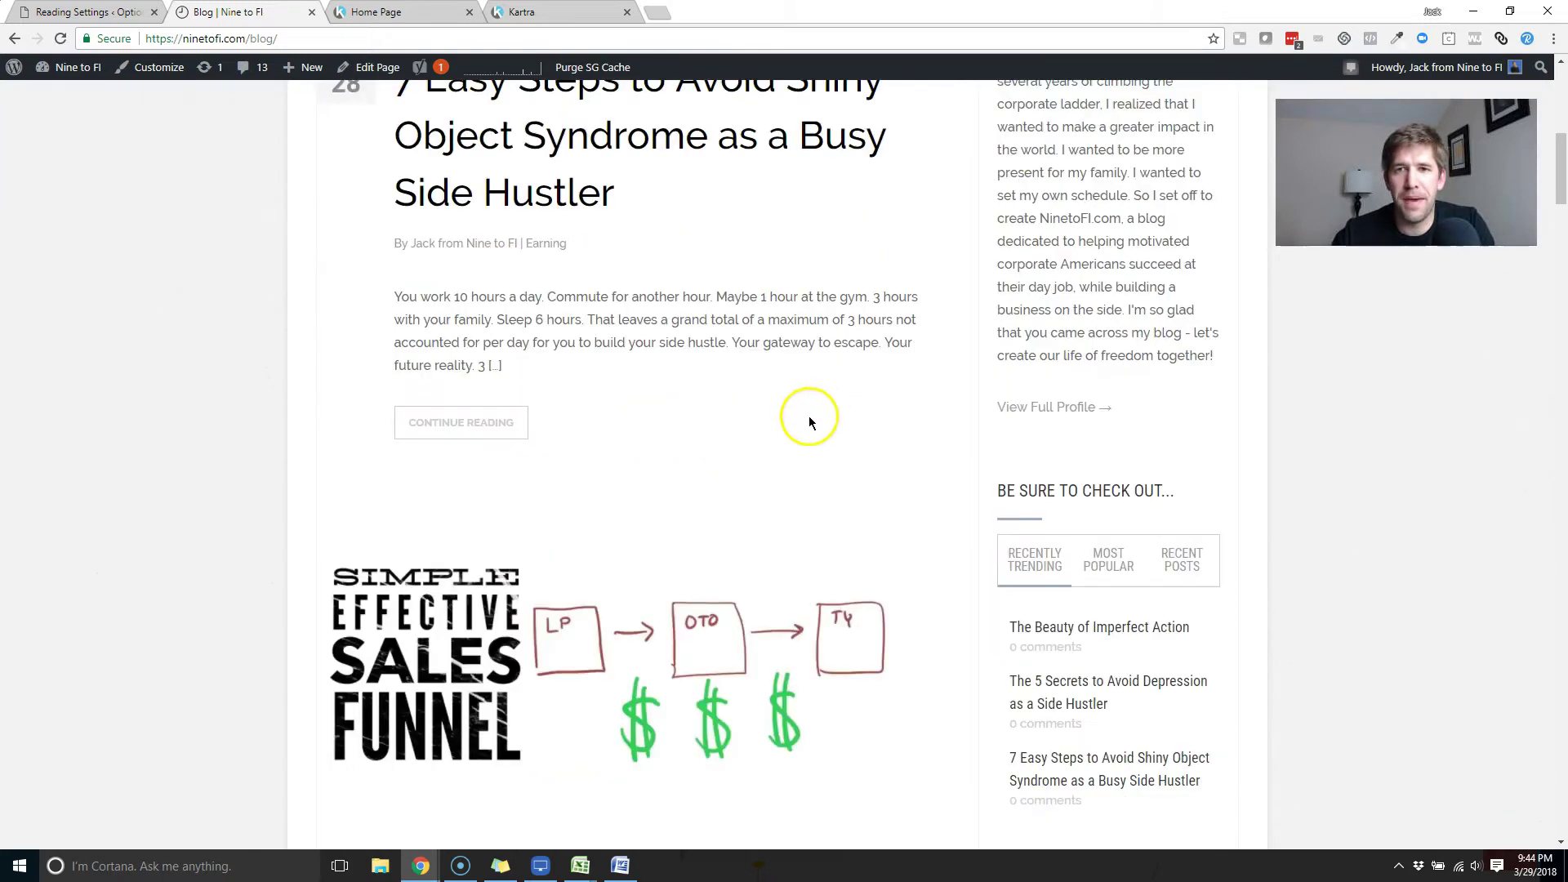
scroll(803, 425, "up", 8)
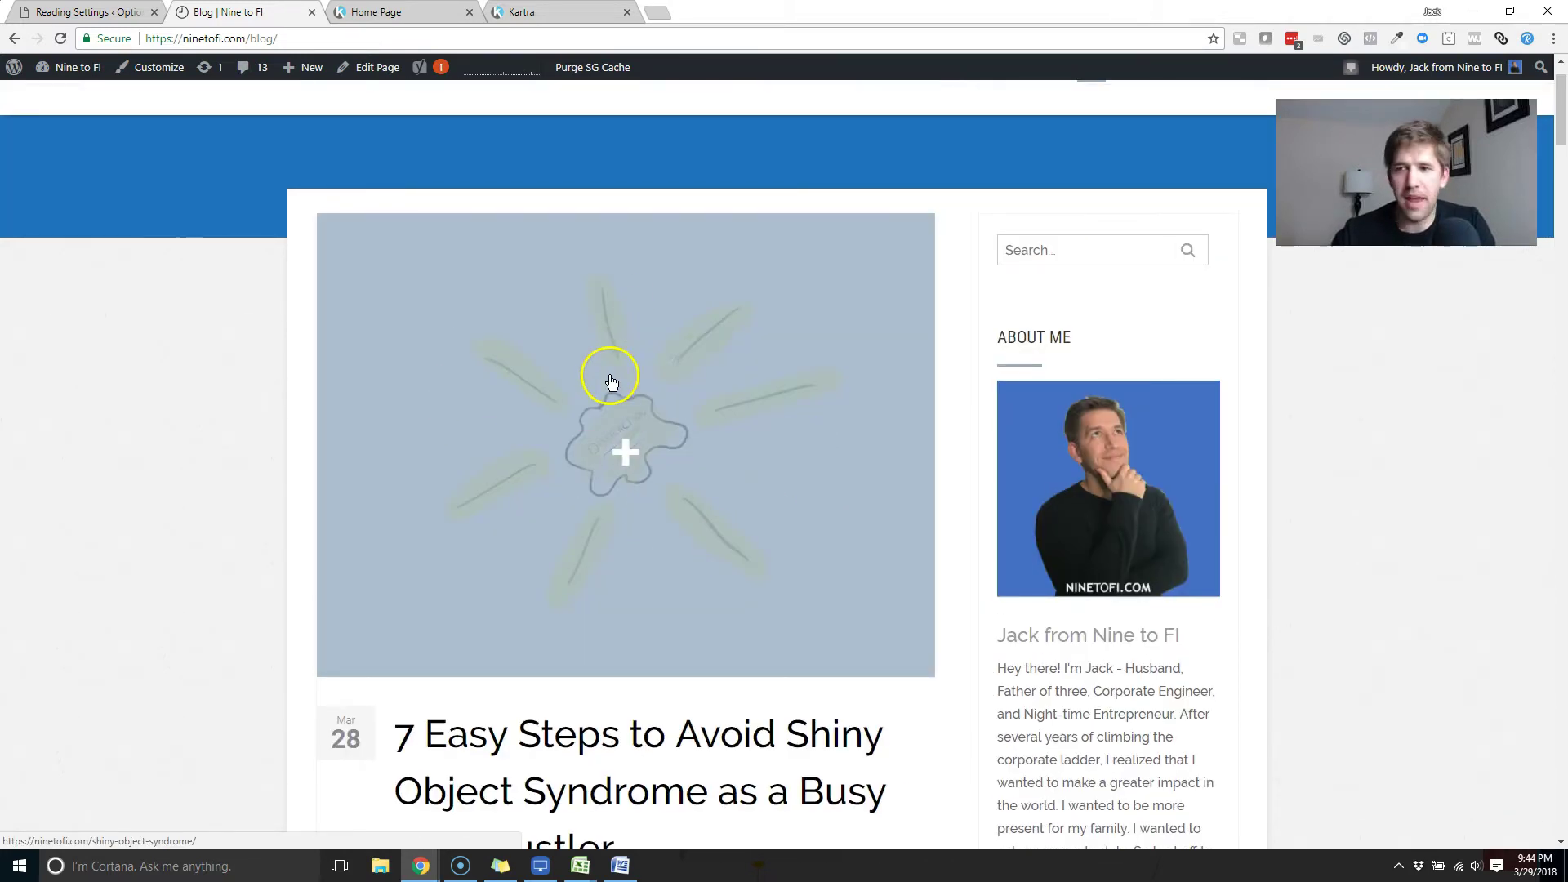
scroll(196, 314, "up", 1)
key("alt+Left")
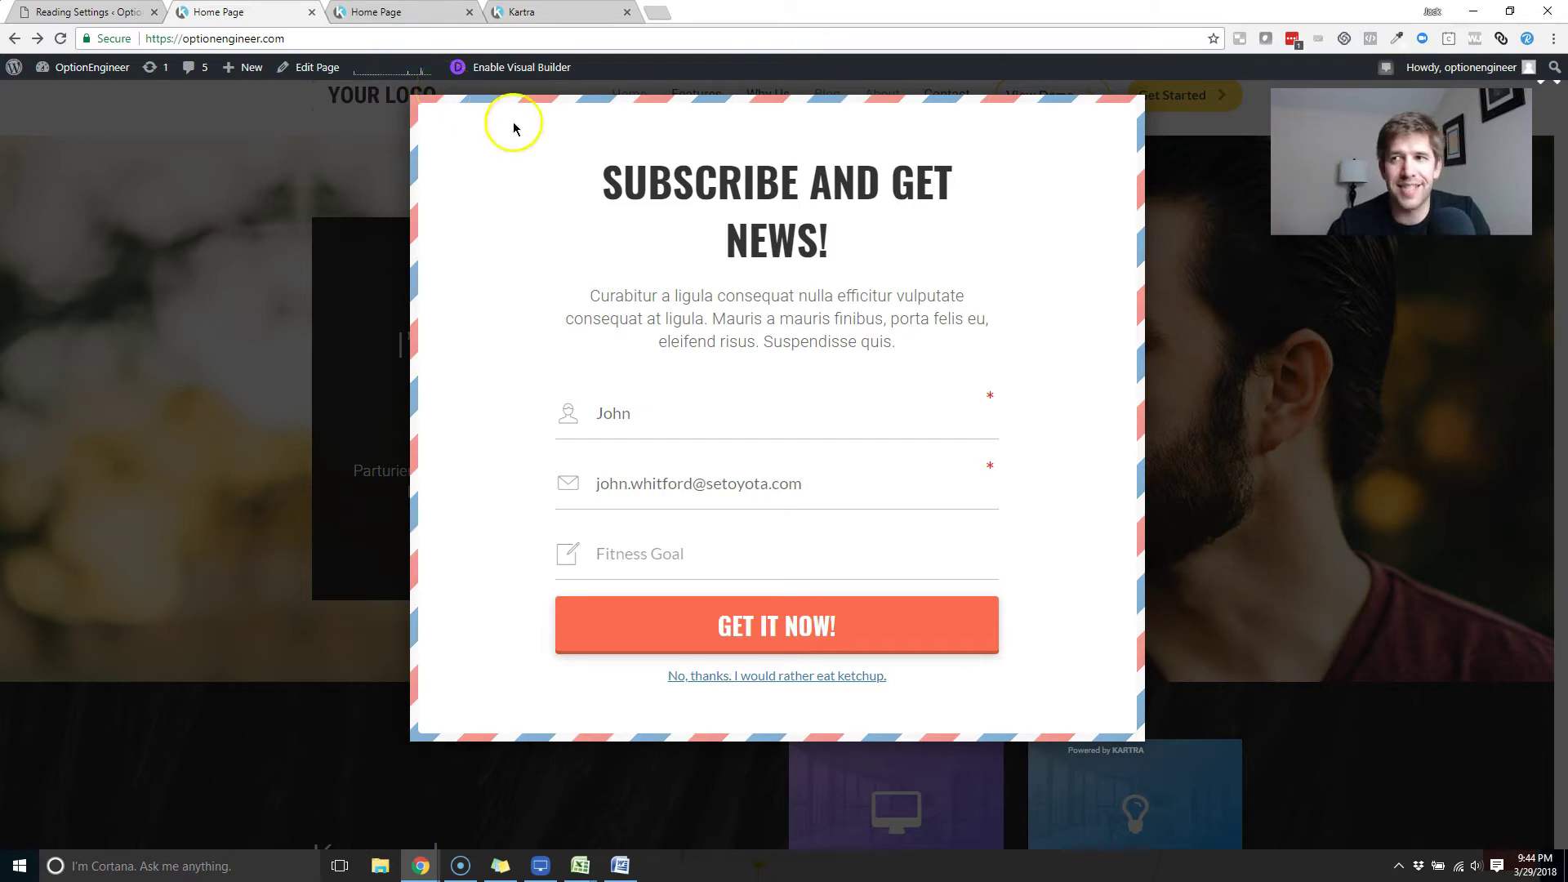
left_click(1285, 464)
scroll(1258, 474, "down", 7)
scroll(1241, 481, "down", 5)
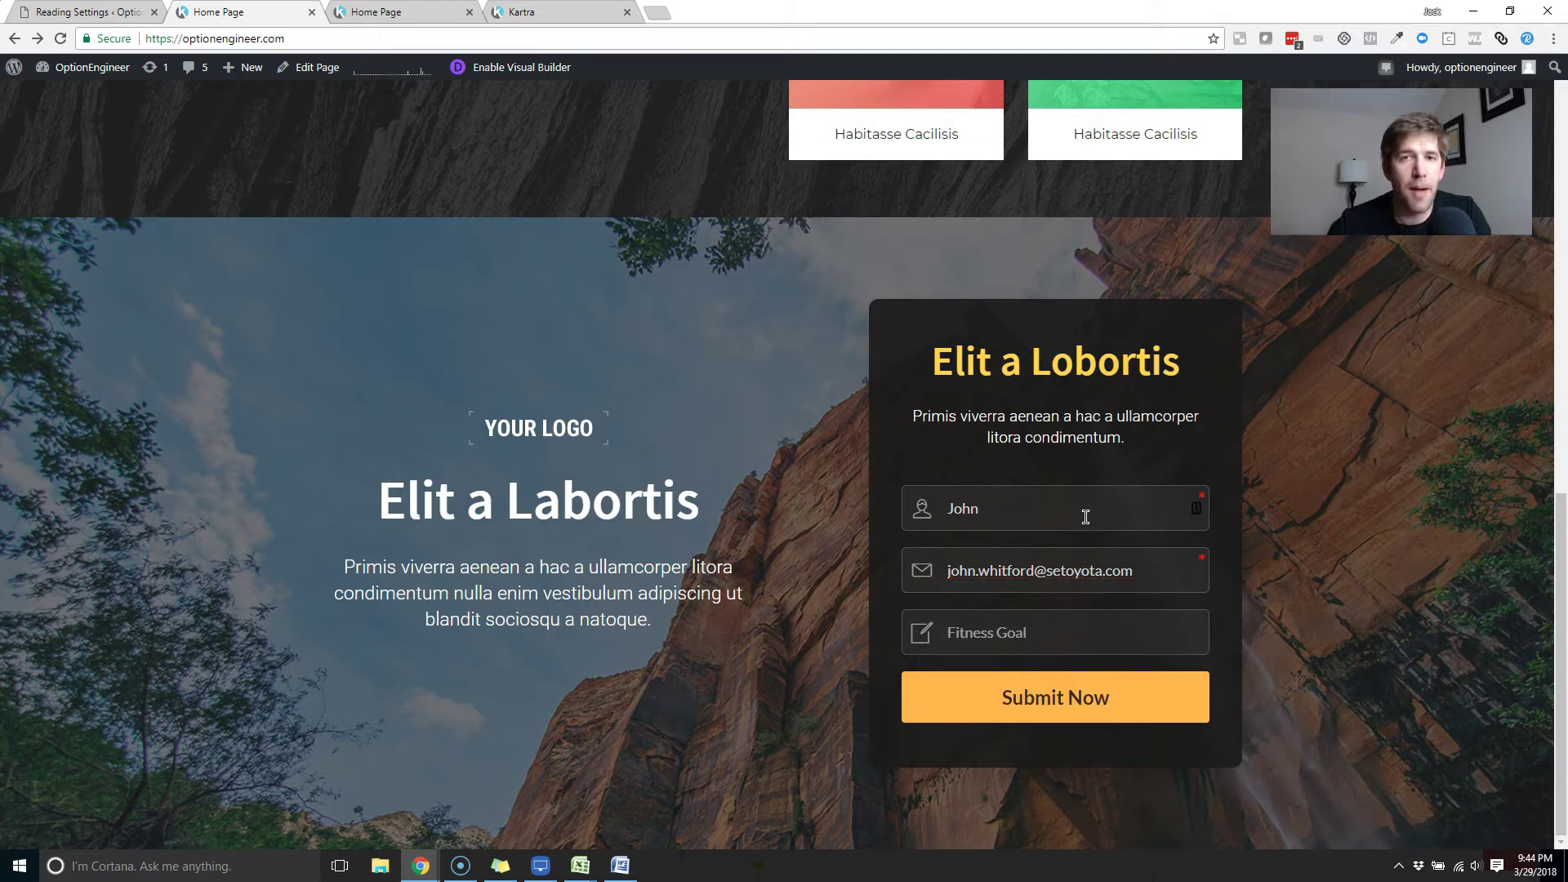
scroll(587, 507, "up", 12)
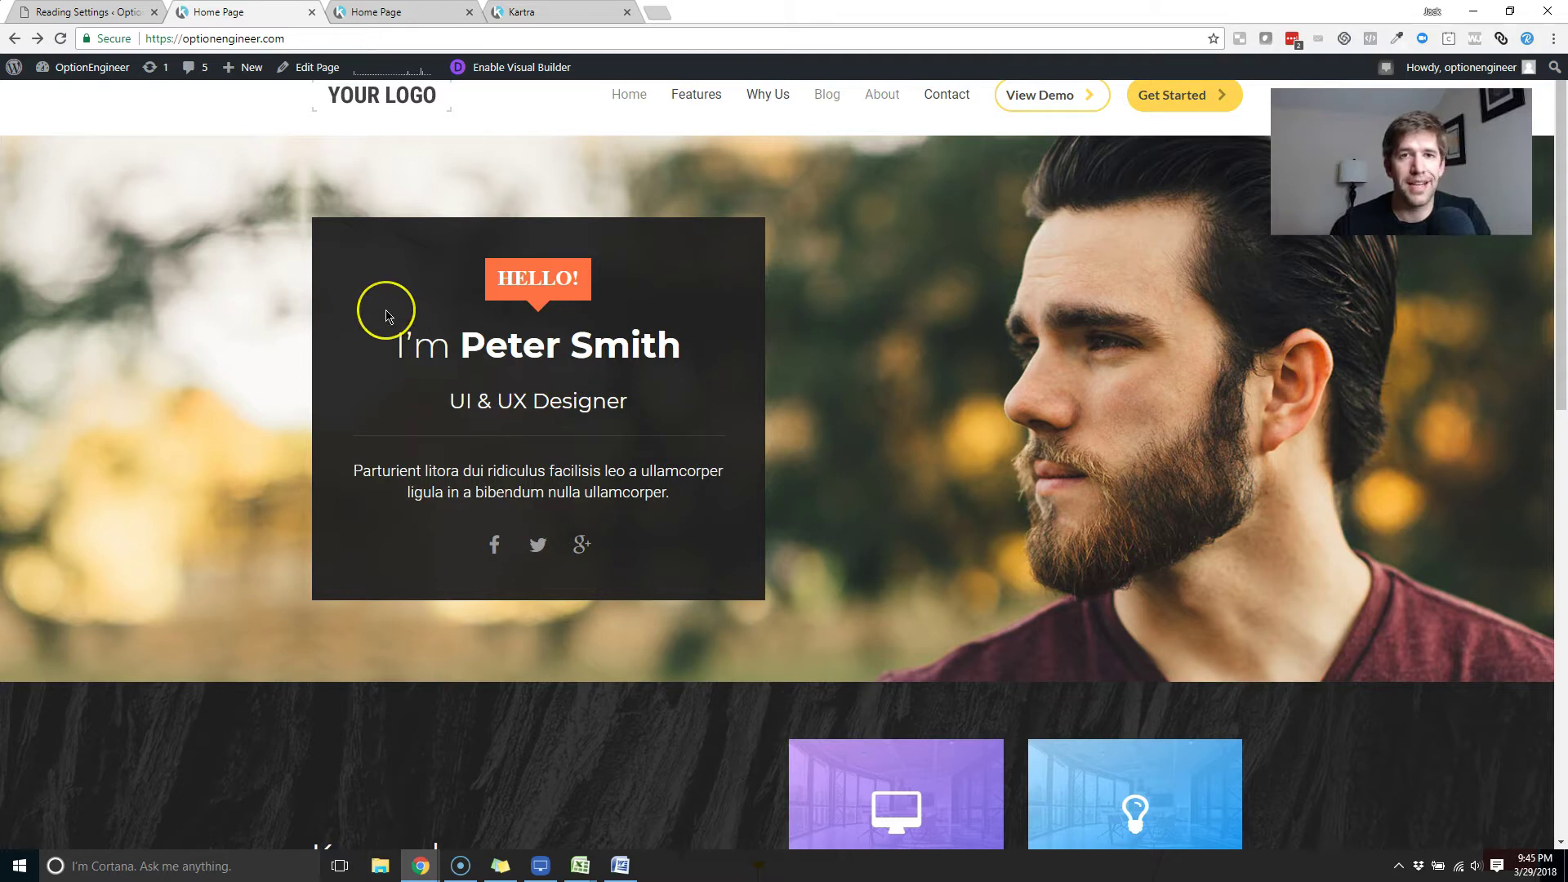
From the Kartra pages dashboard, start a new page from the Blank canvas template
left_click(405, 12)
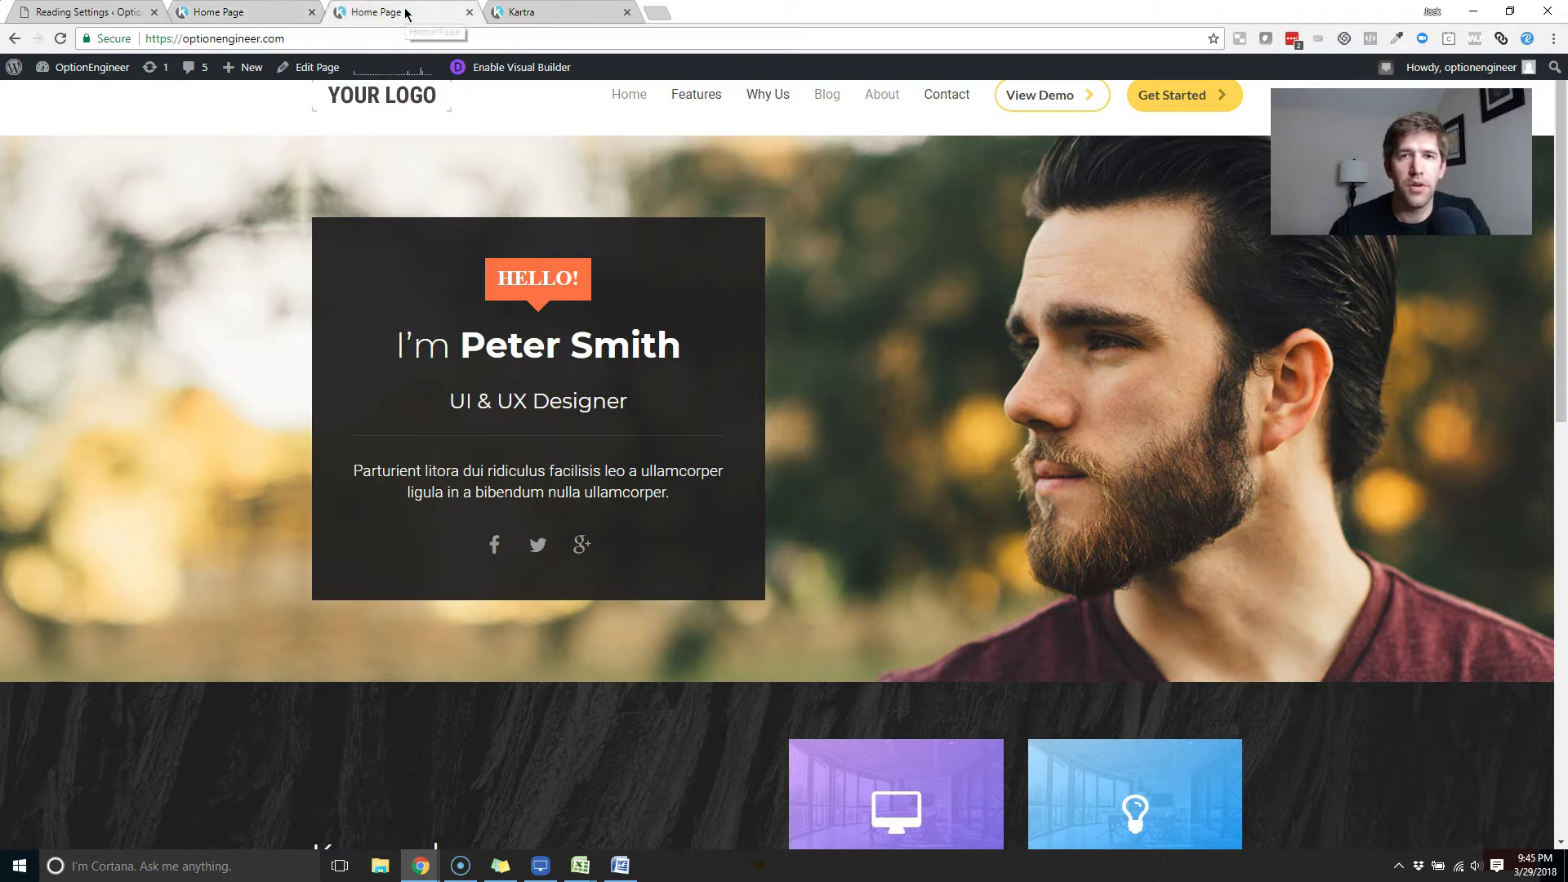
left_click(520, 23)
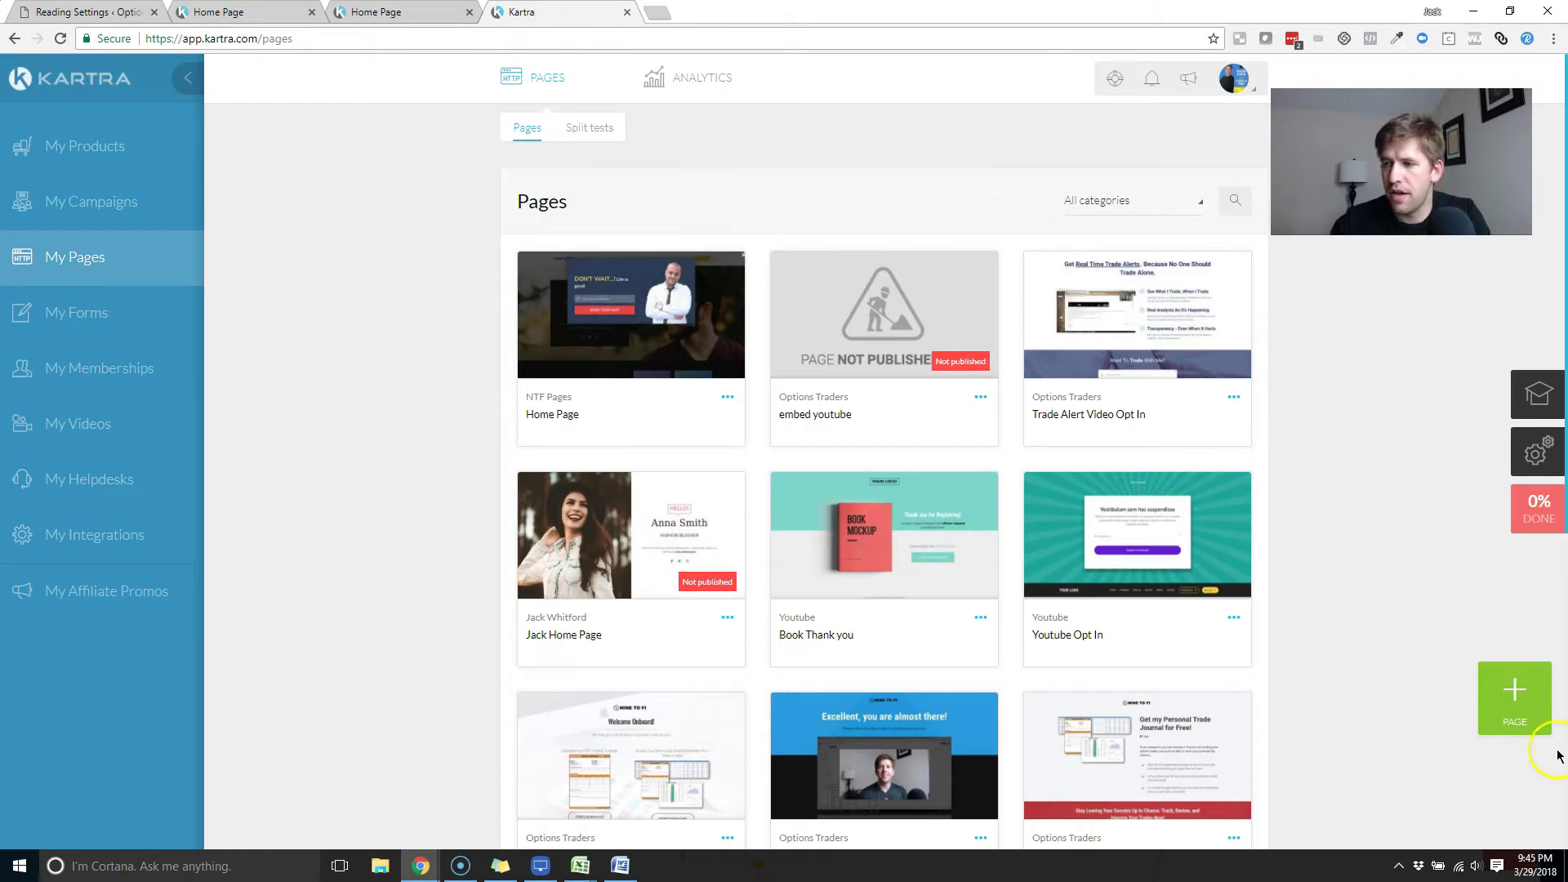
left_click(1497, 714)
left_click(993, 561)
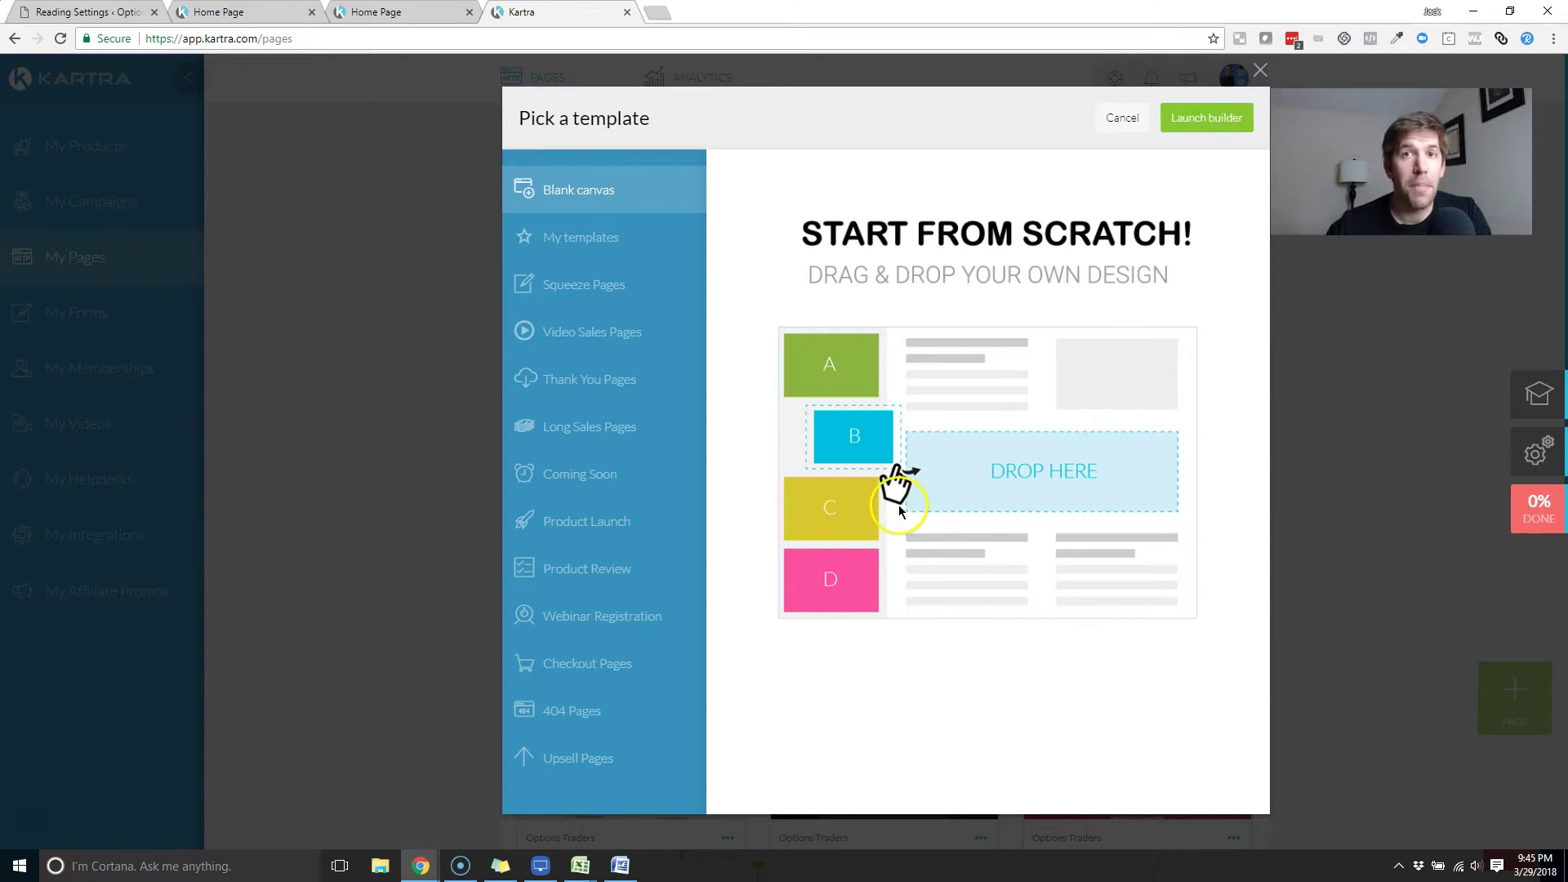
left_click(576, 292)
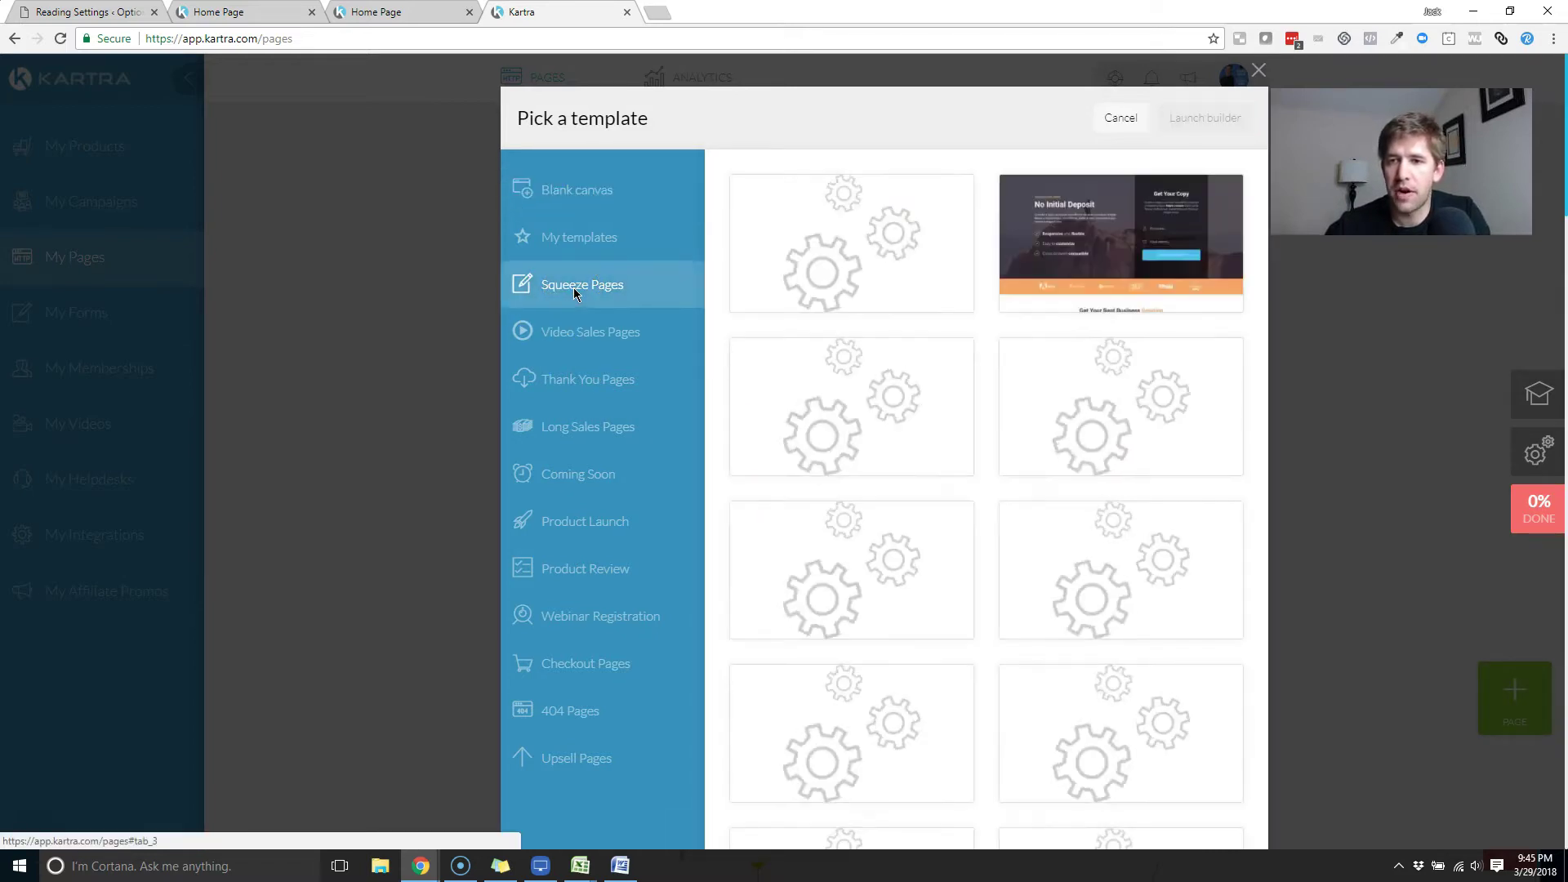
left_click(594, 196)
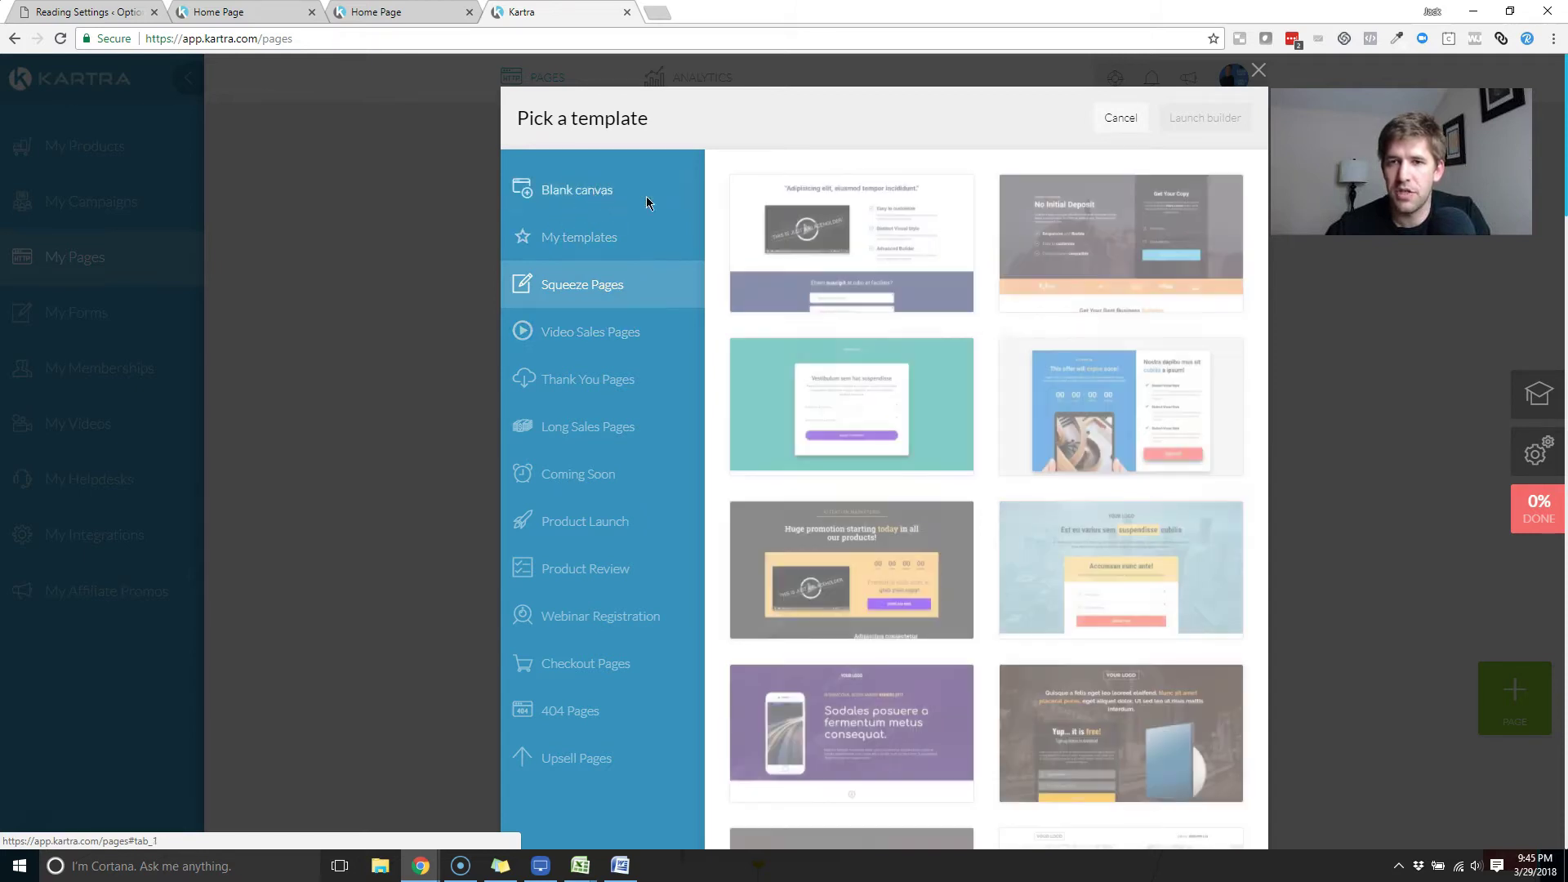
left_click(1187, 119)
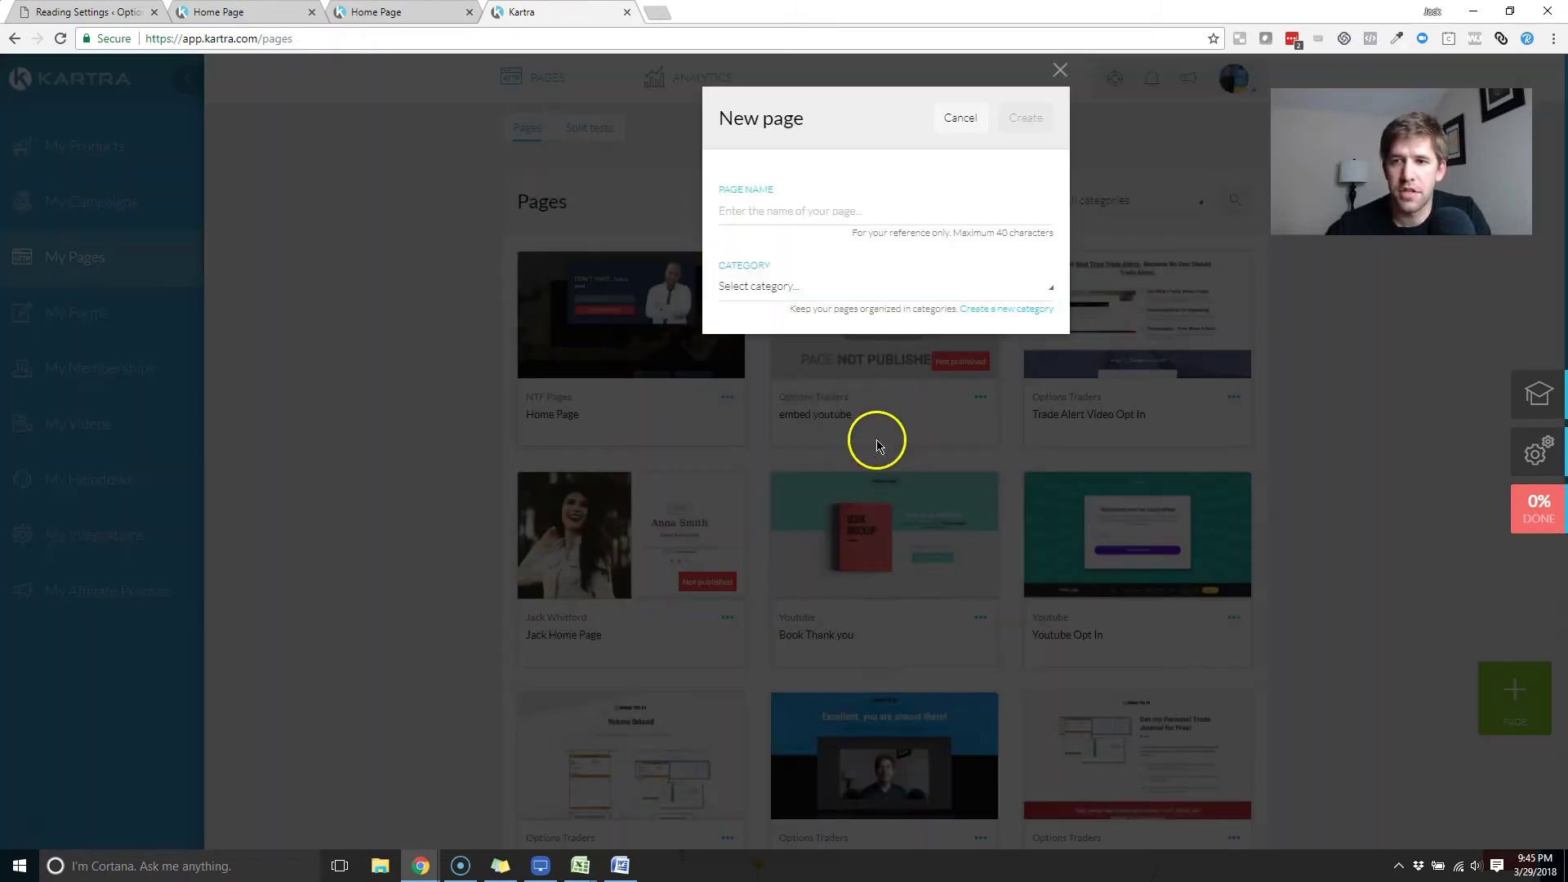
Name the page 'Home Test for Youtube', file it under the Youtube category, and create it
left_click(811, 210)
type("Home Test for Youtube")
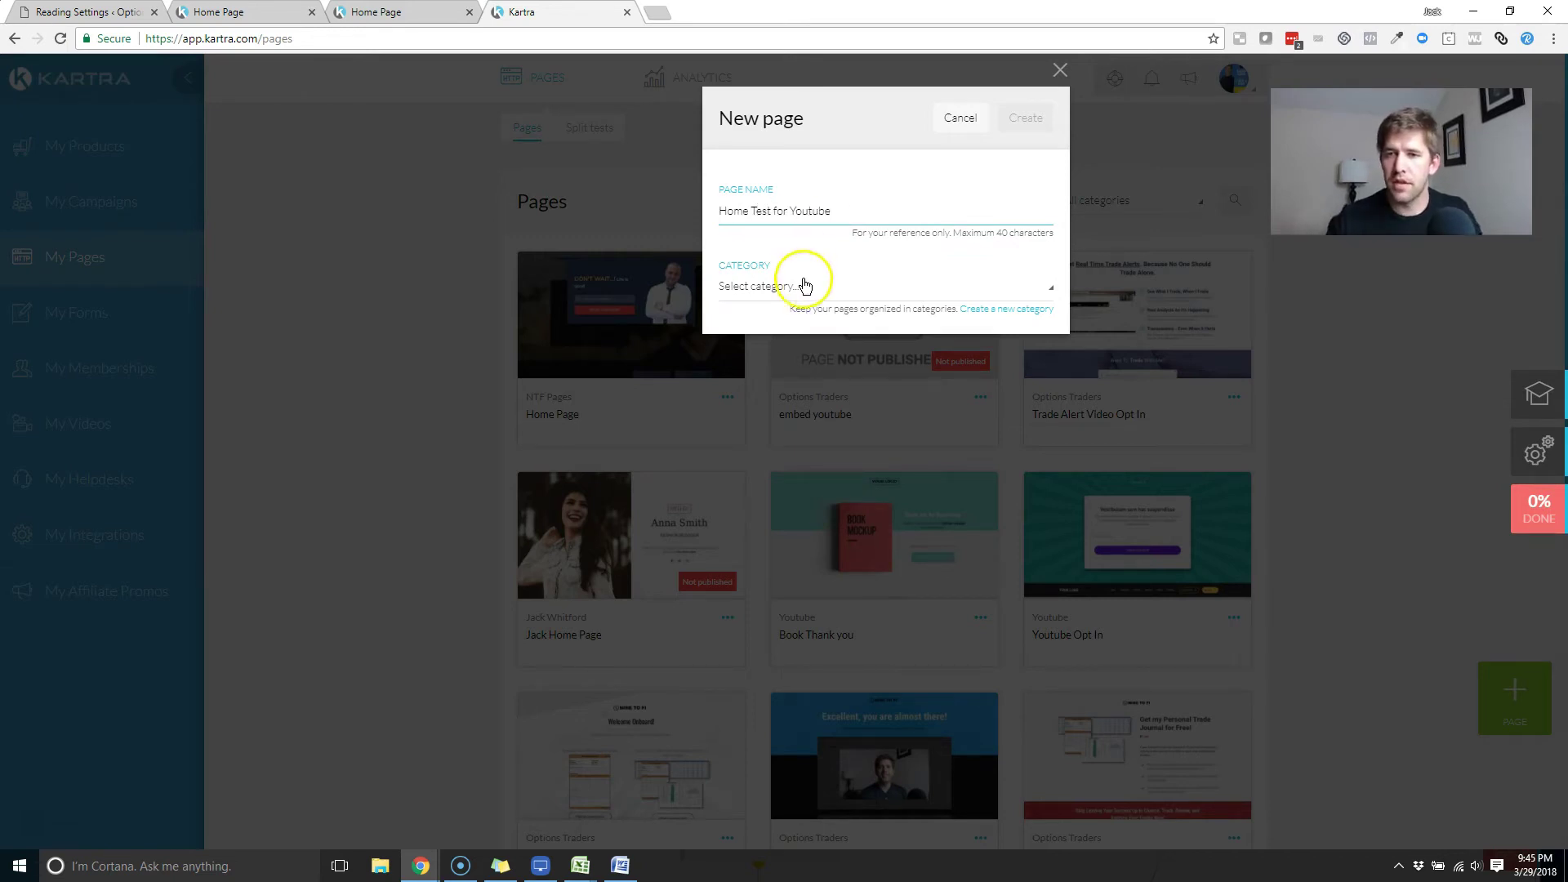
left_click(805, 285)
left_click(803, 285)
left_click(800, 295)
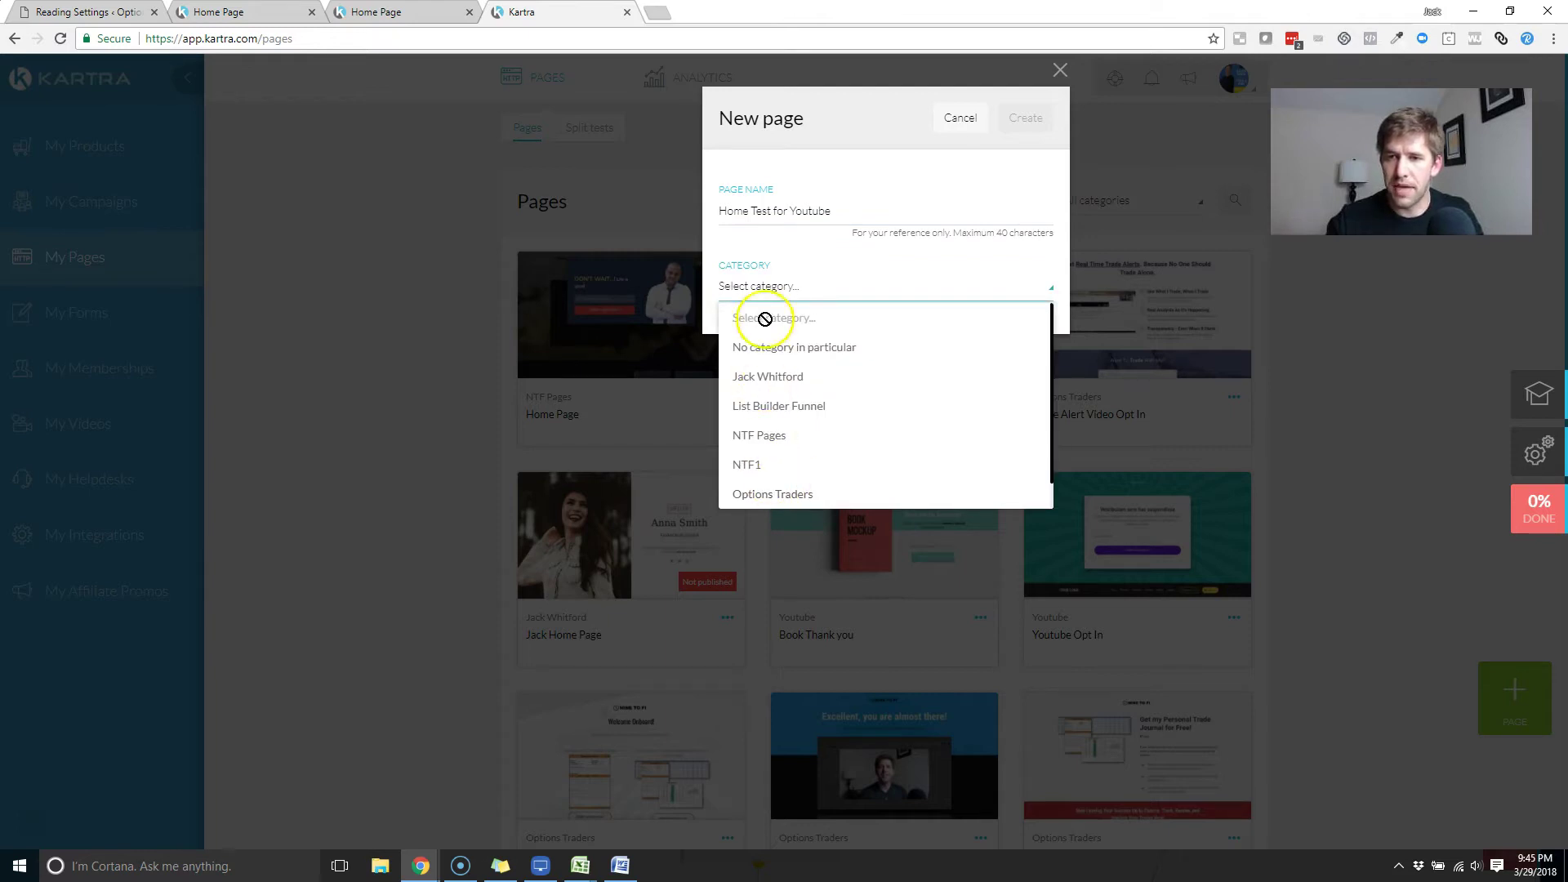
scroll(751, 490, "down", 1)
left_click(760, 494)
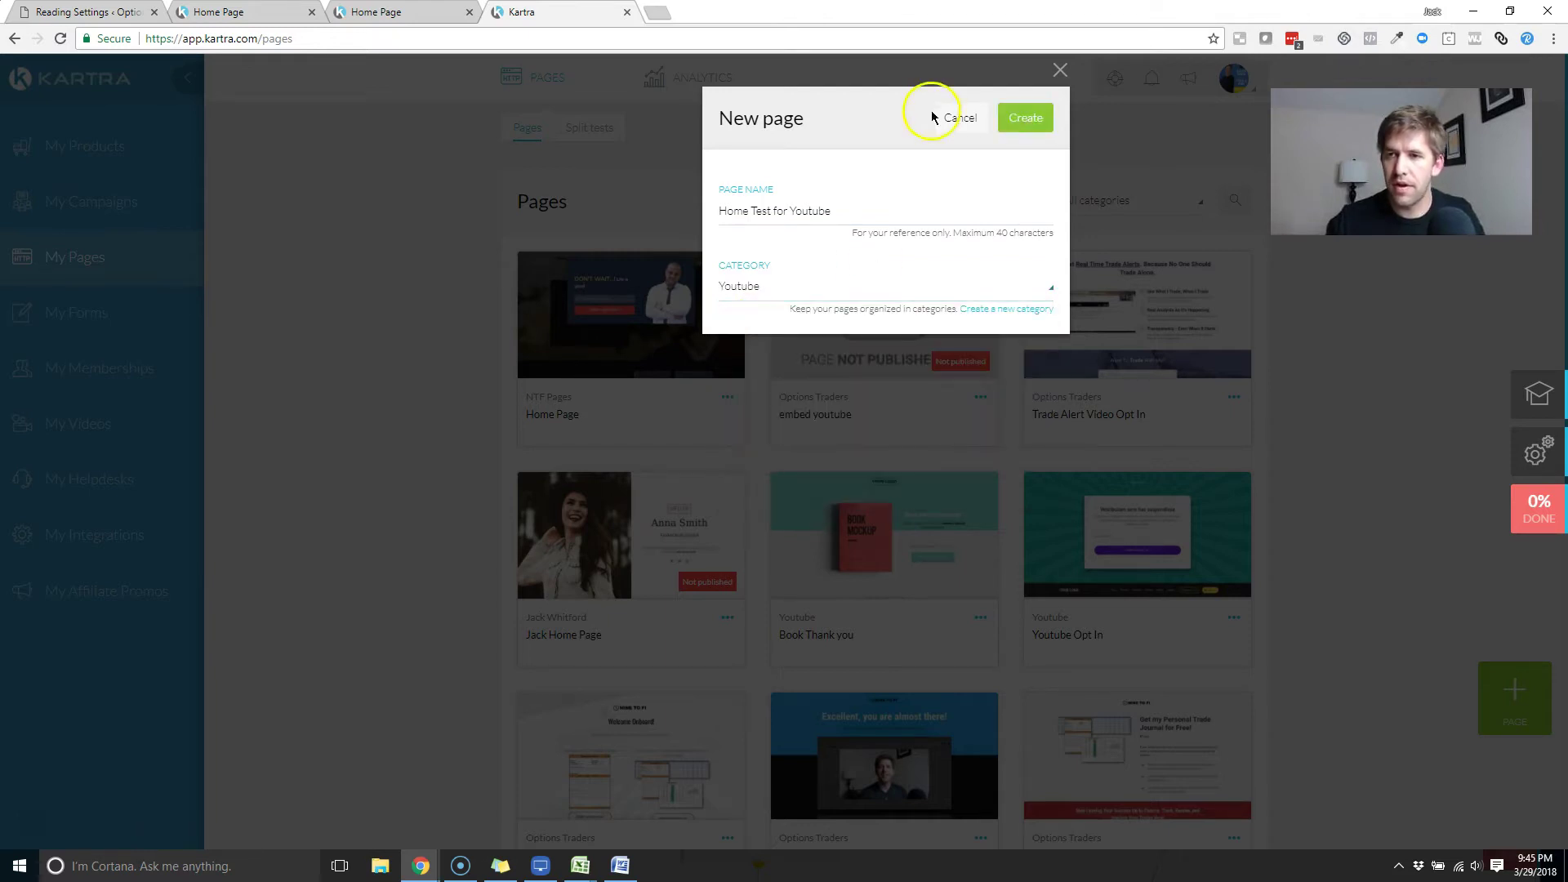
left_click(1015, 116)
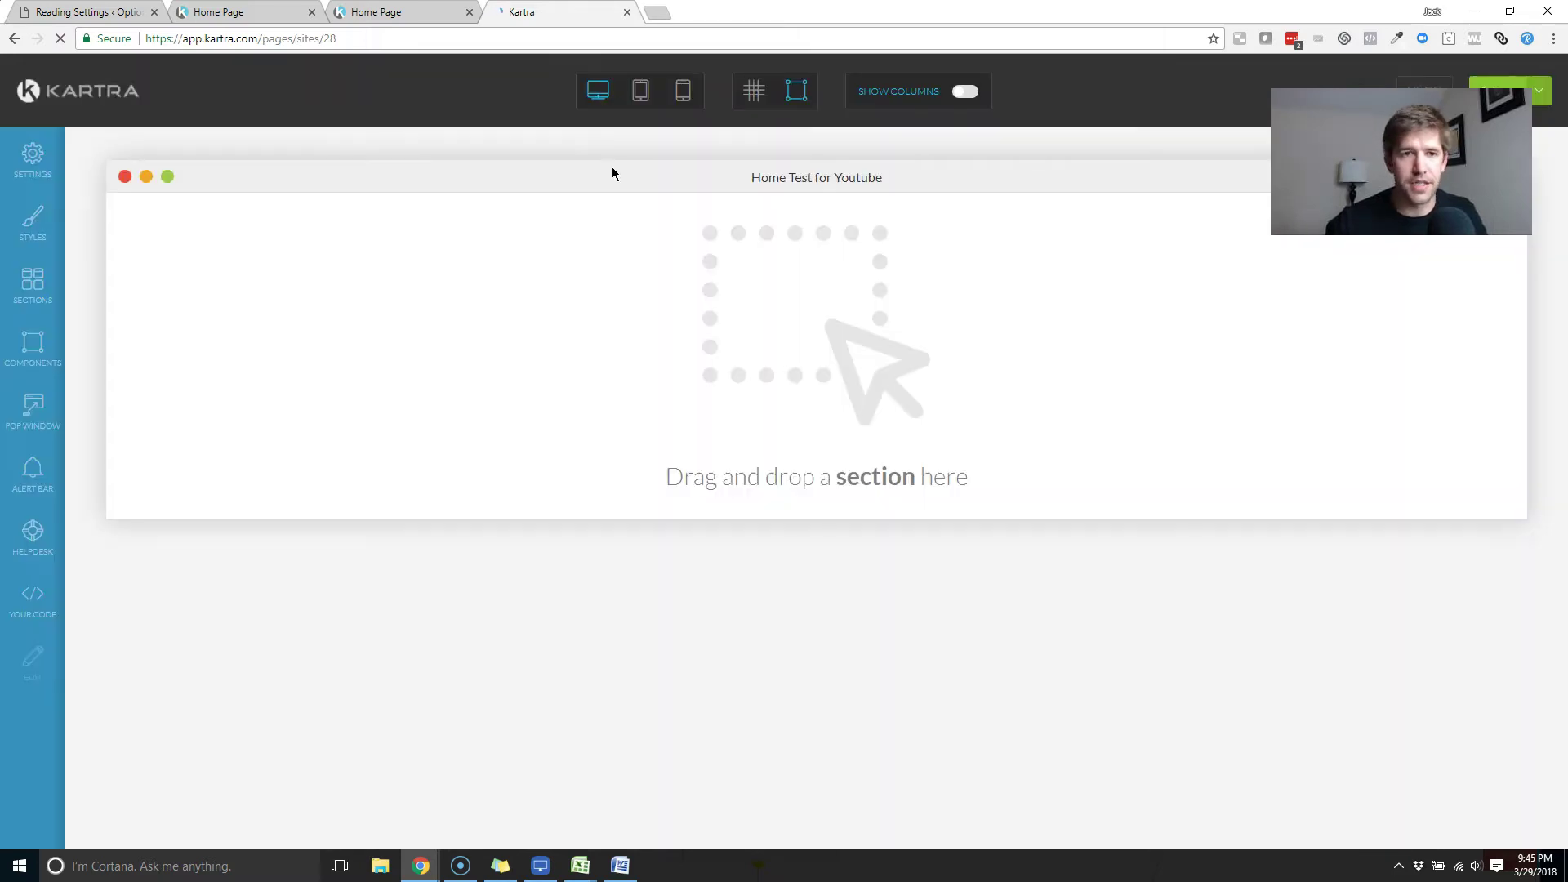
Add a top menu header and a photographer hero section to the empty page
left_click(39, 288)
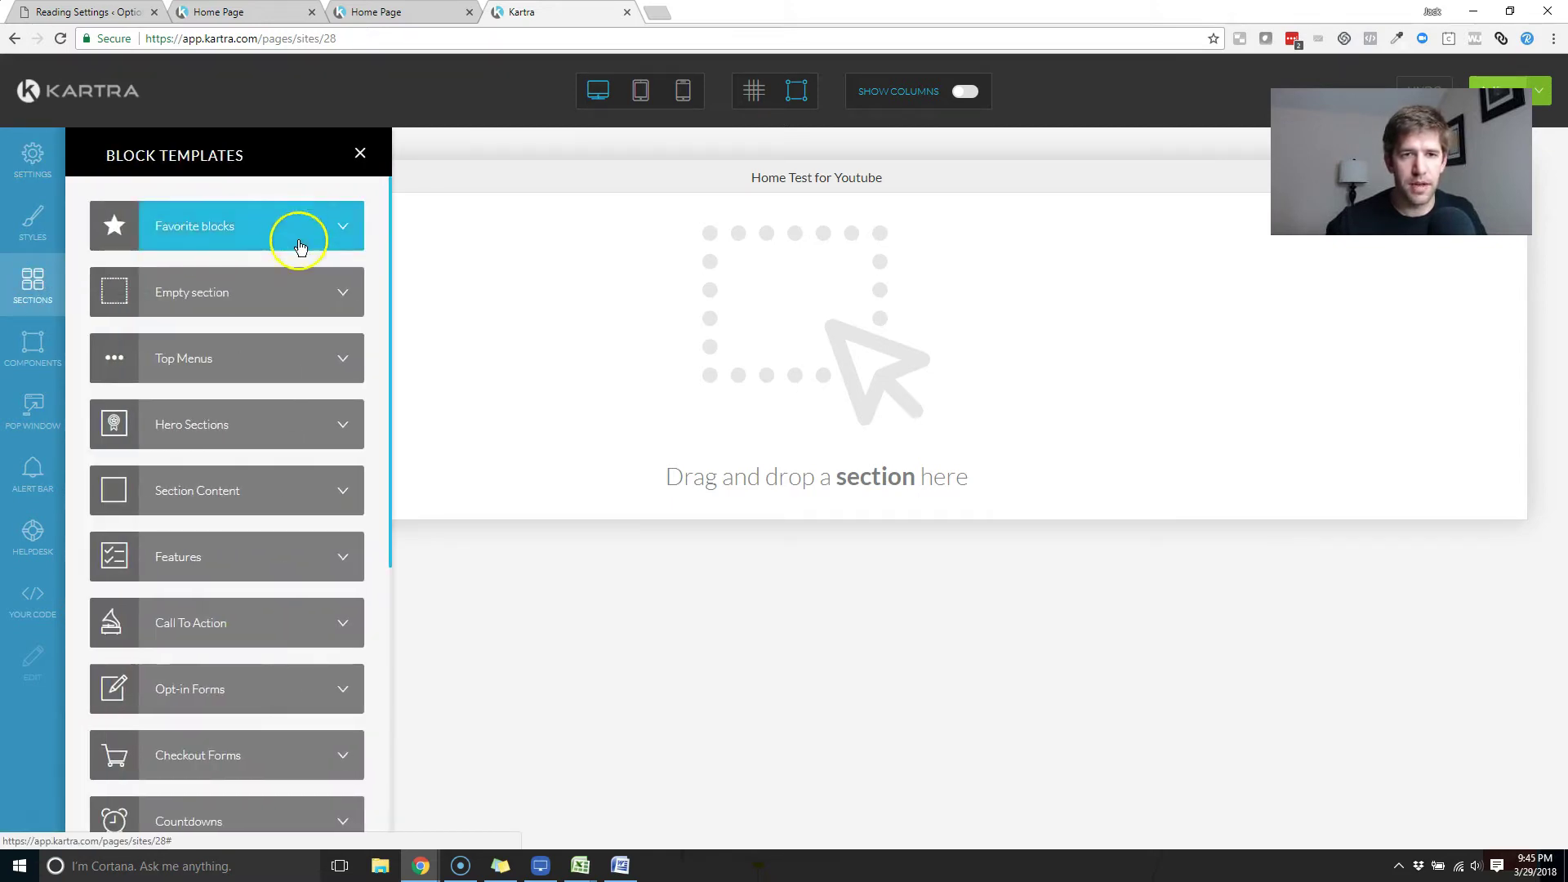
left_click(249, 382)
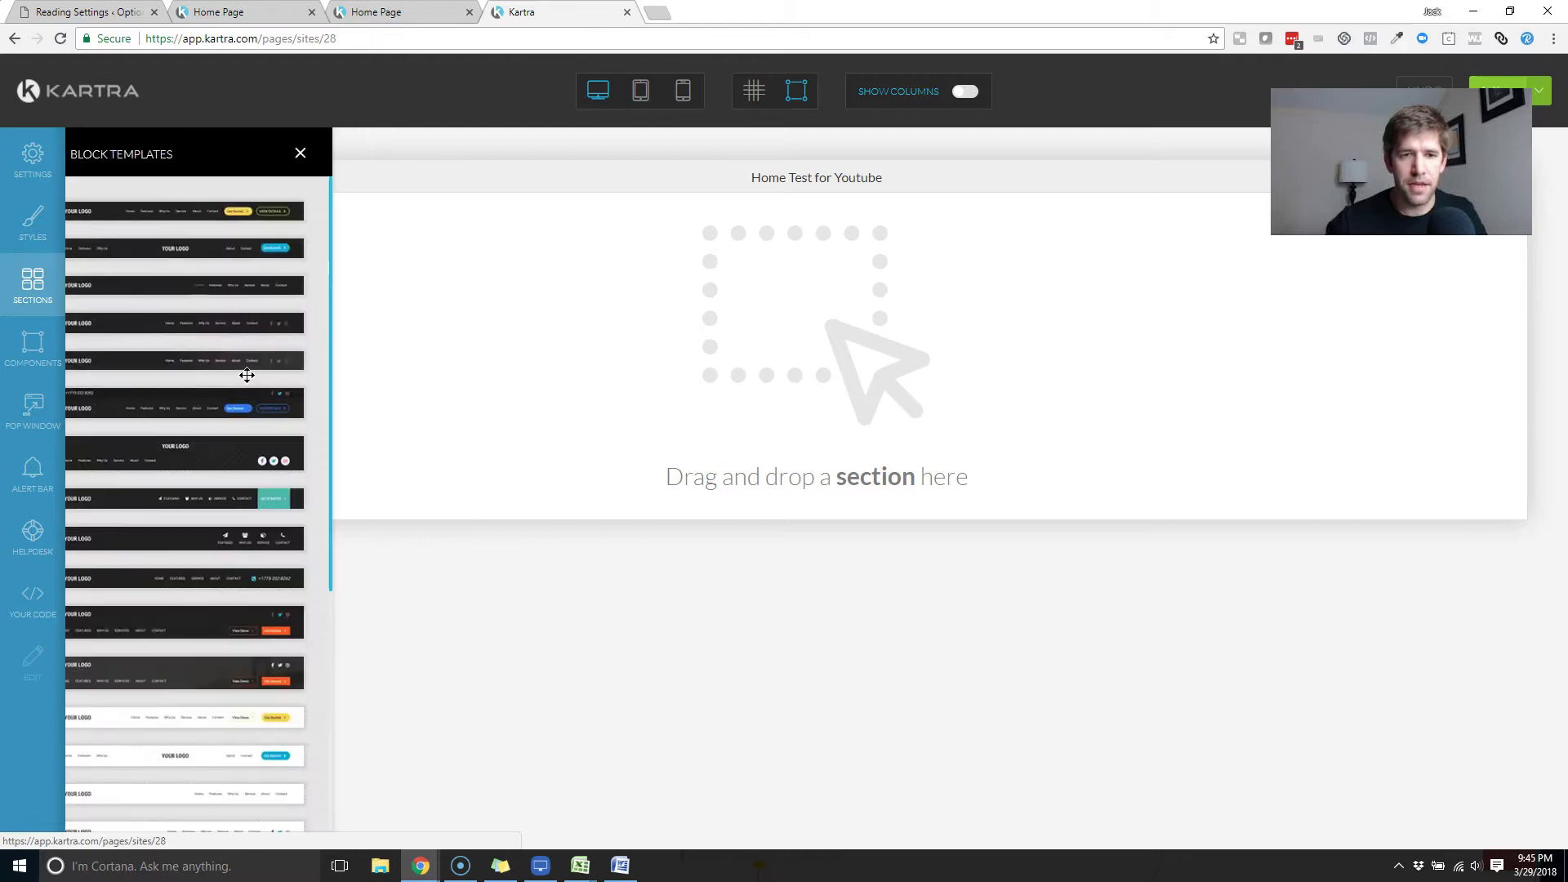
left_click_drag(249, 211, 892, 242)
left_click(194, 367)
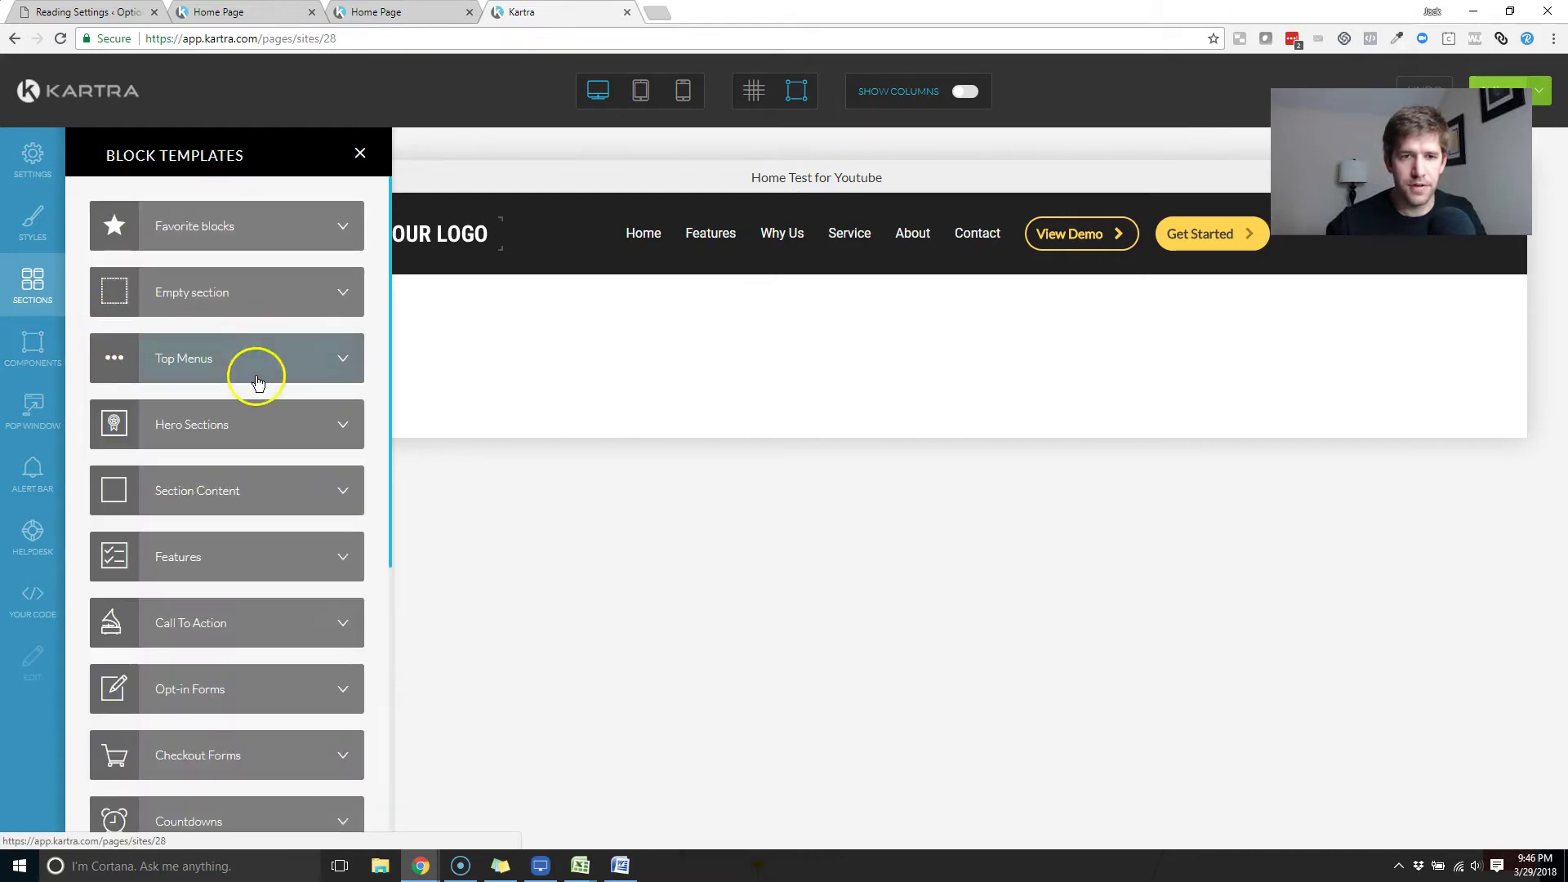
left_click(234, 432)
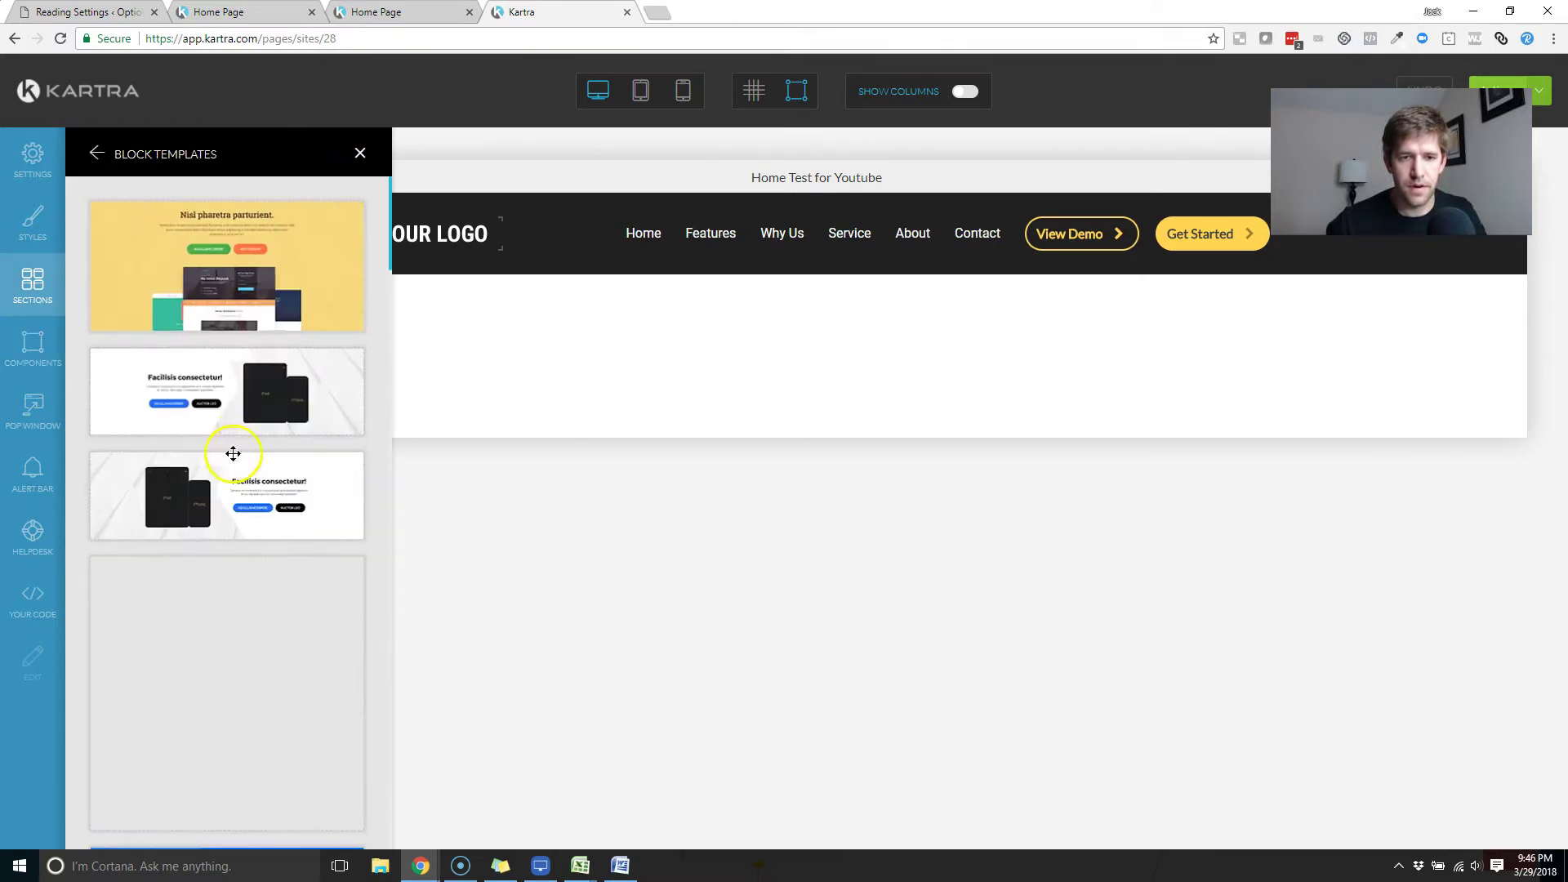
scroll(245, 532, "down", 10)
scroll(249, 547, "down", 5)
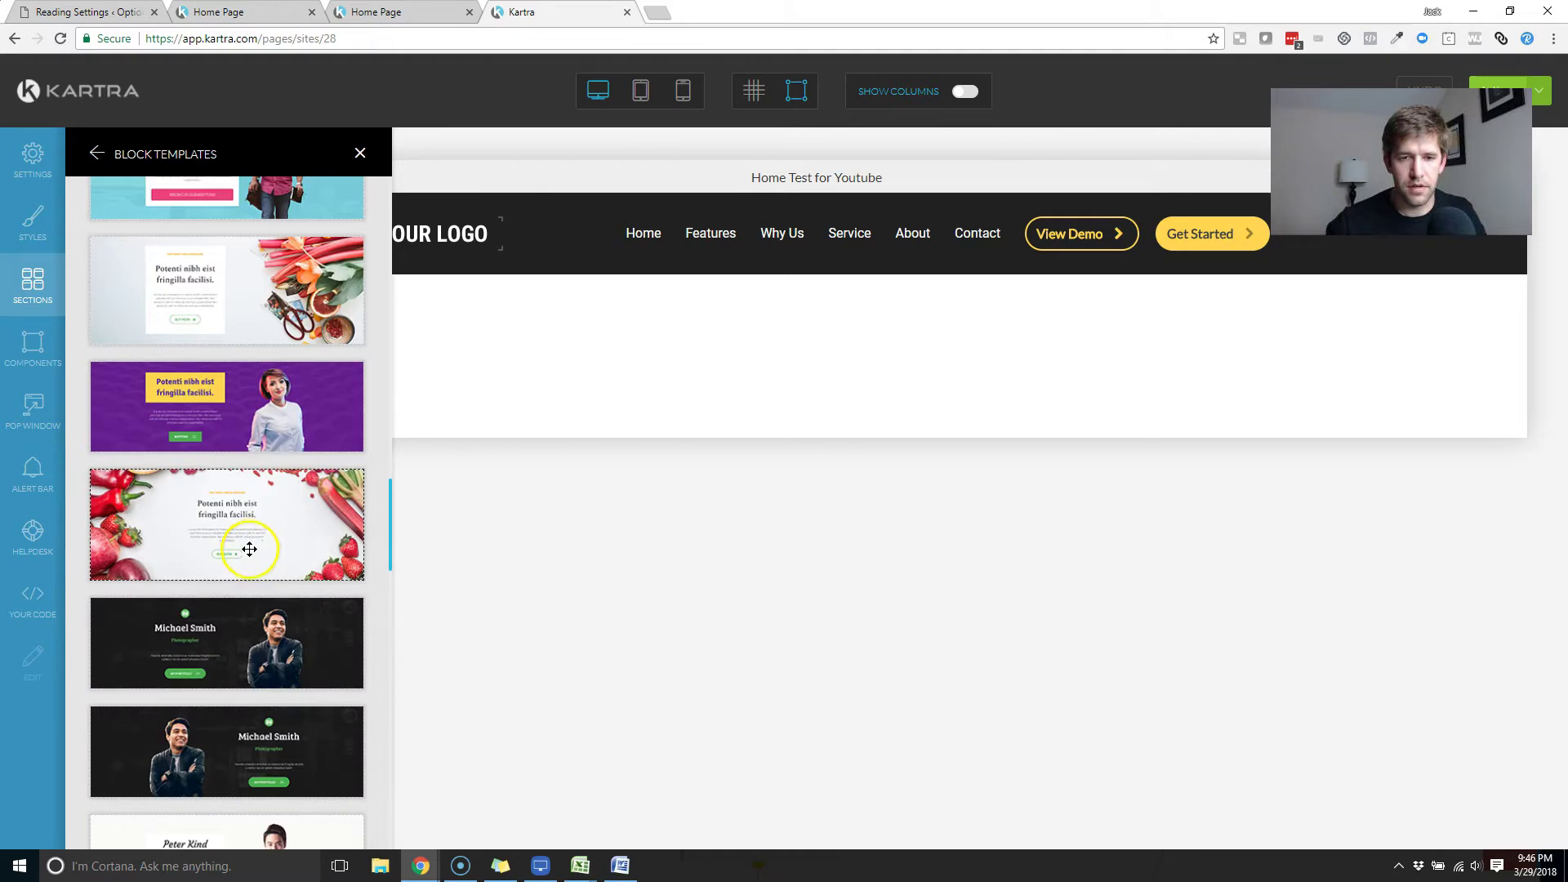
left_click_drag(261, 649, 964, 345)
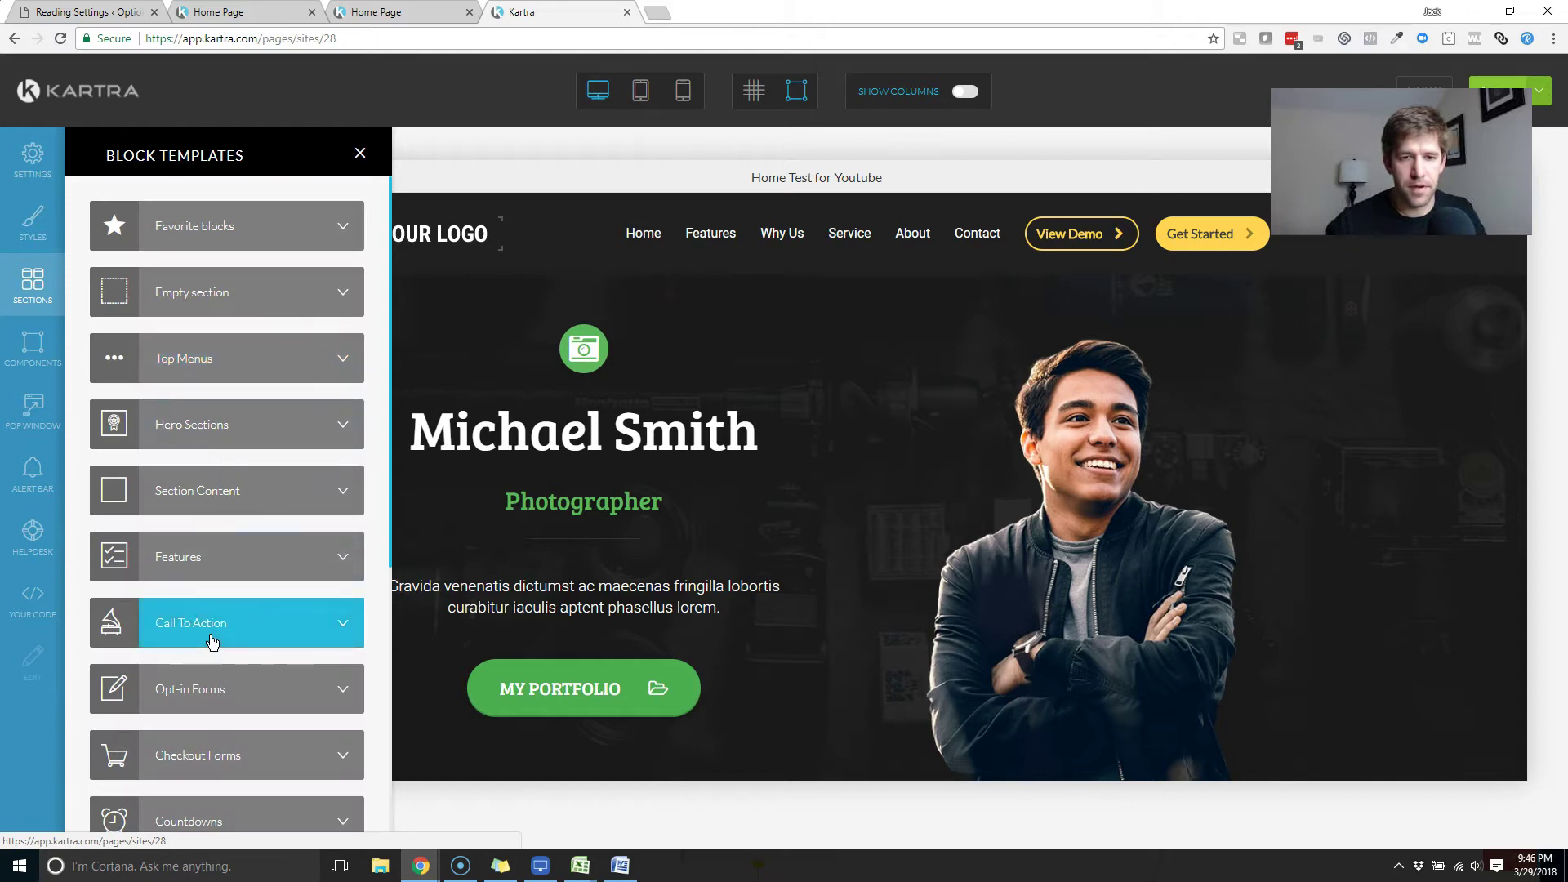
Drop an opt-in form section template onto the page below the hero
left_click(211, 641)
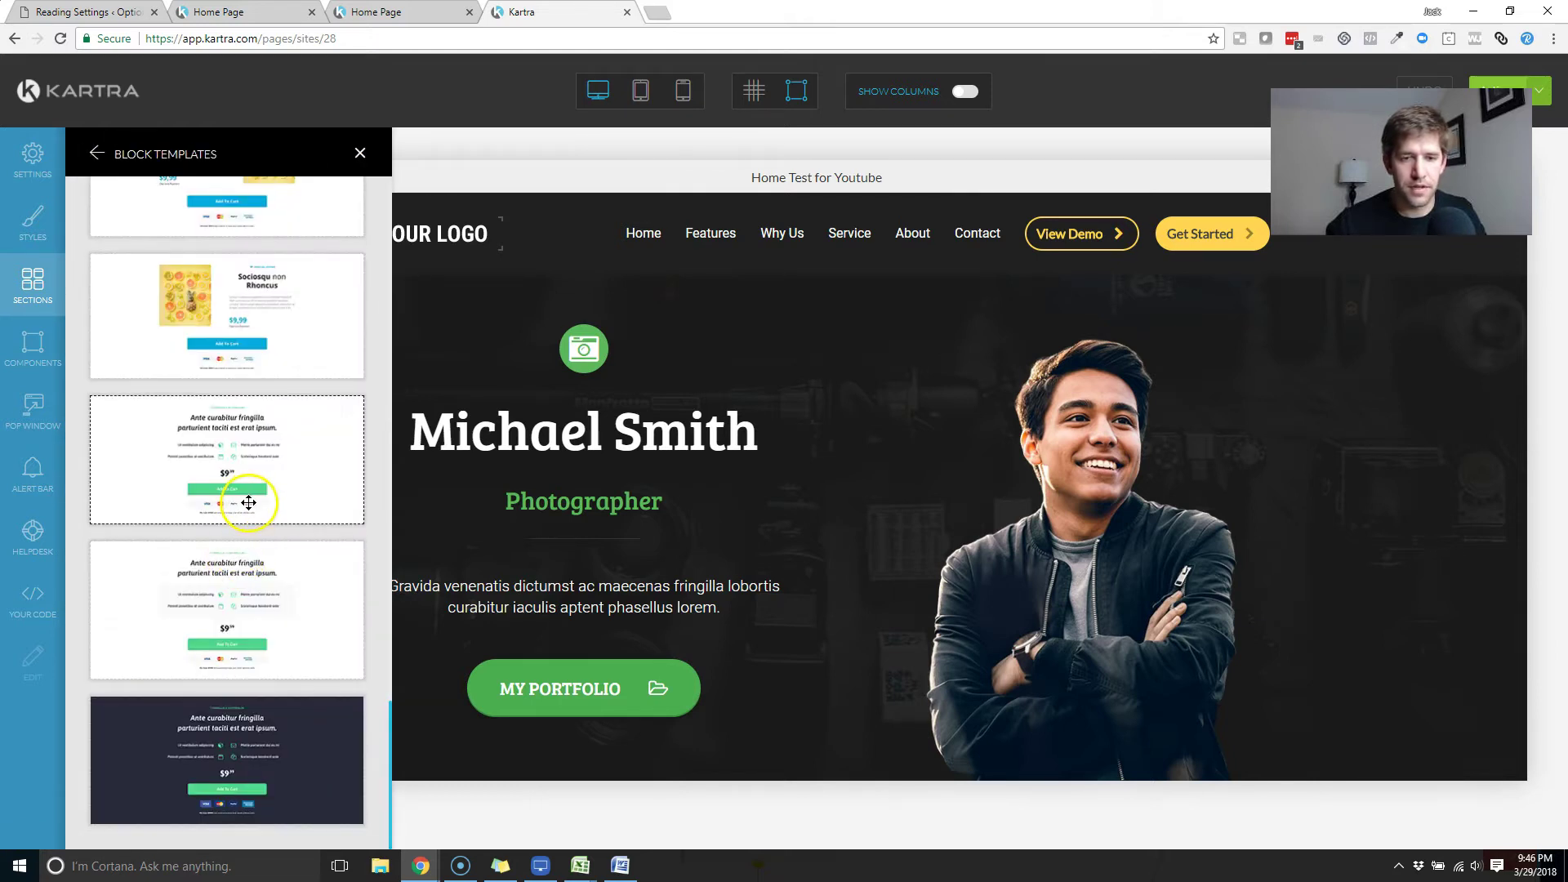
scroll(248, 505, "up", 10)
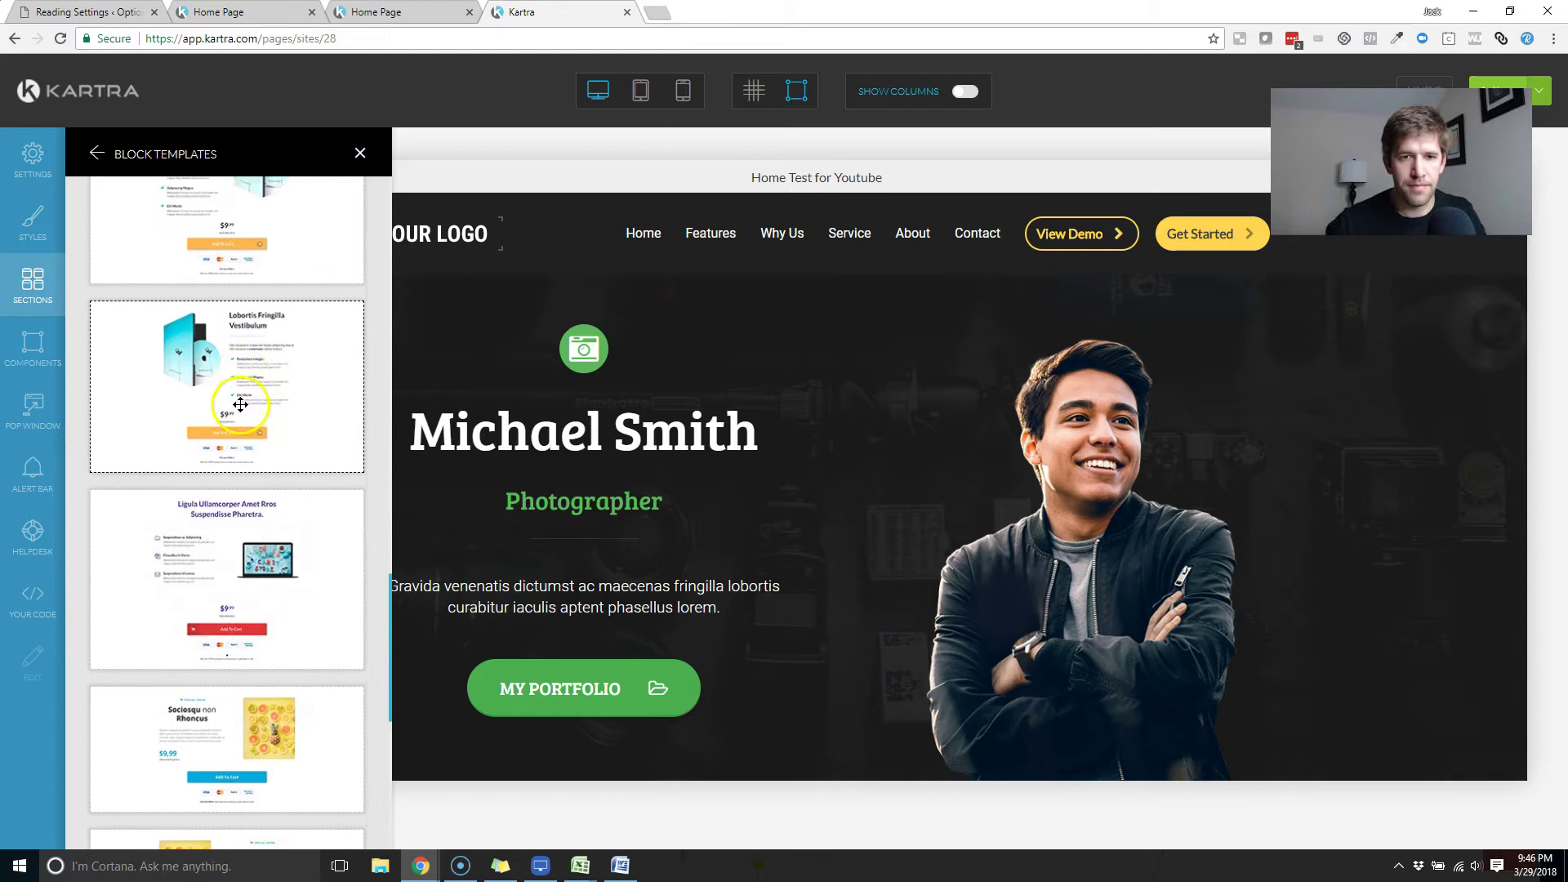
scroll(240, 410, "up", 10)
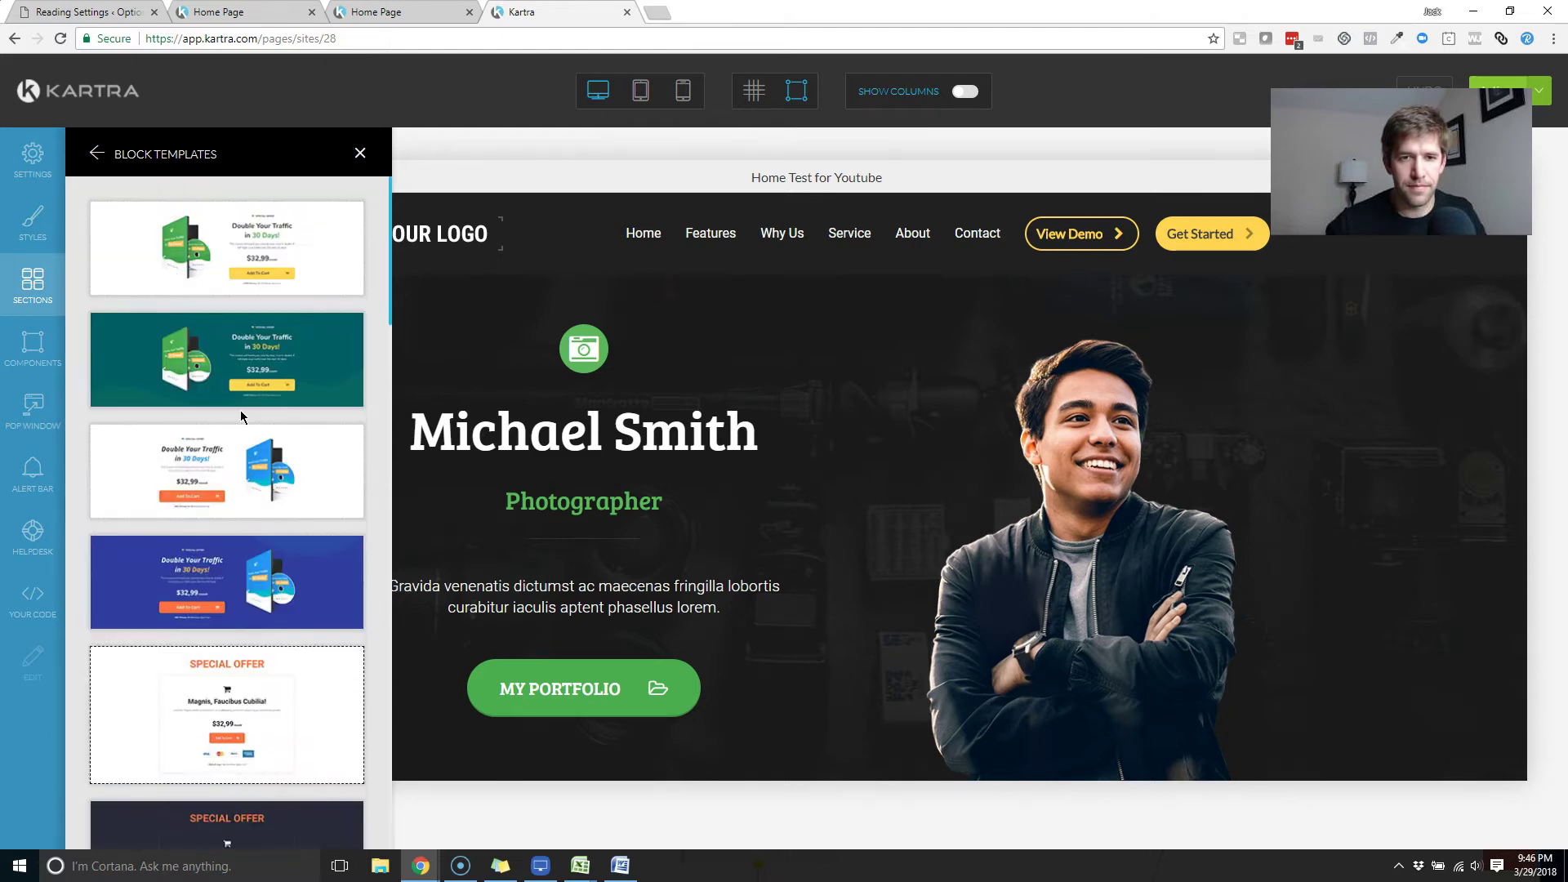
left_click(39, 294)
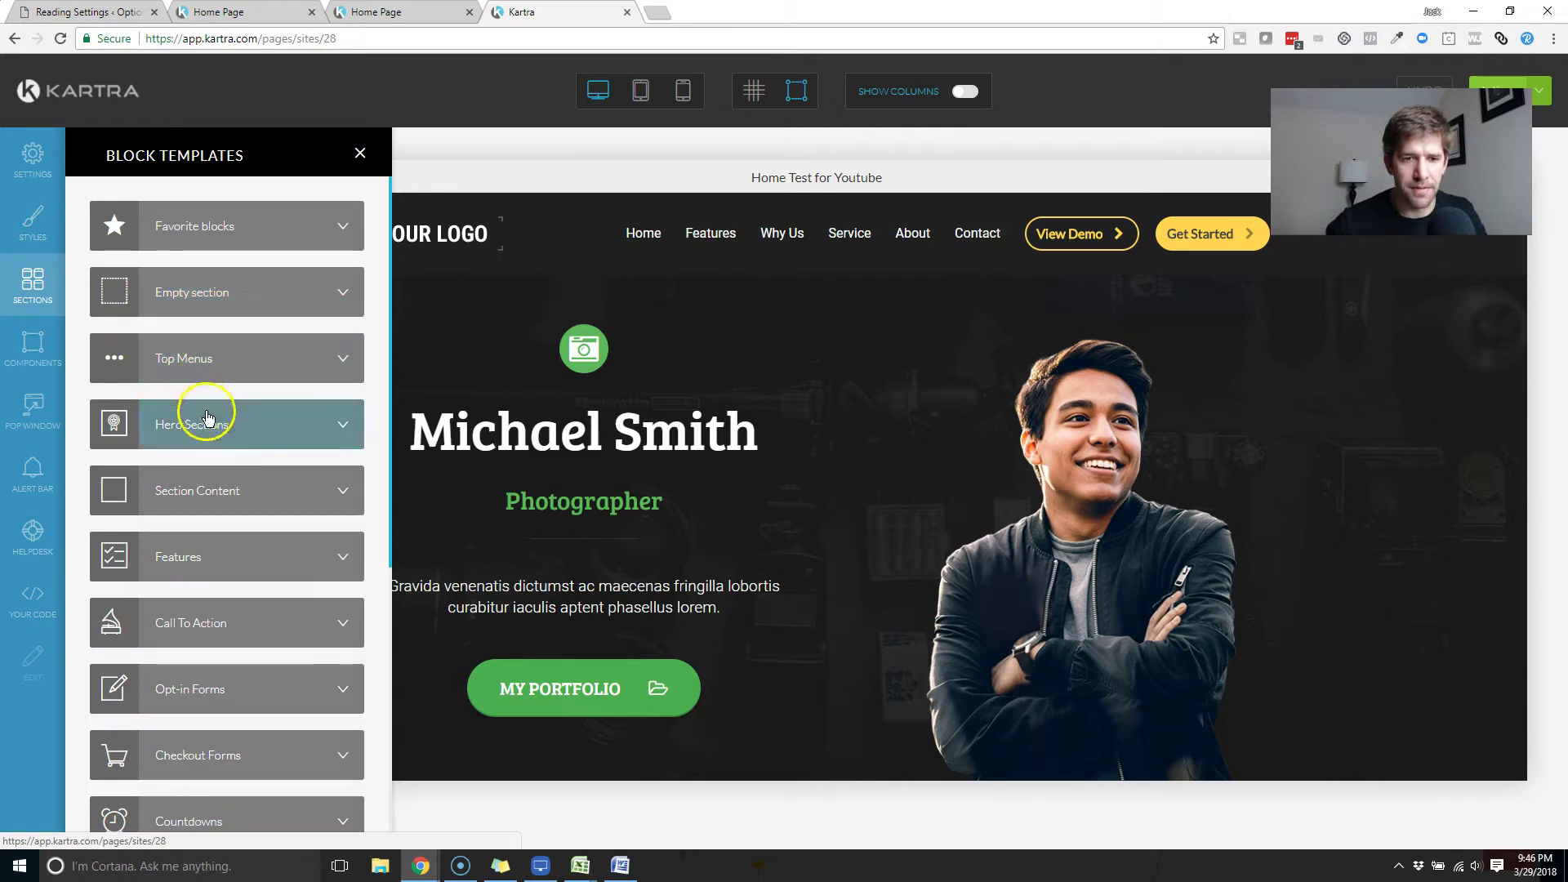
left_click(200, 686)
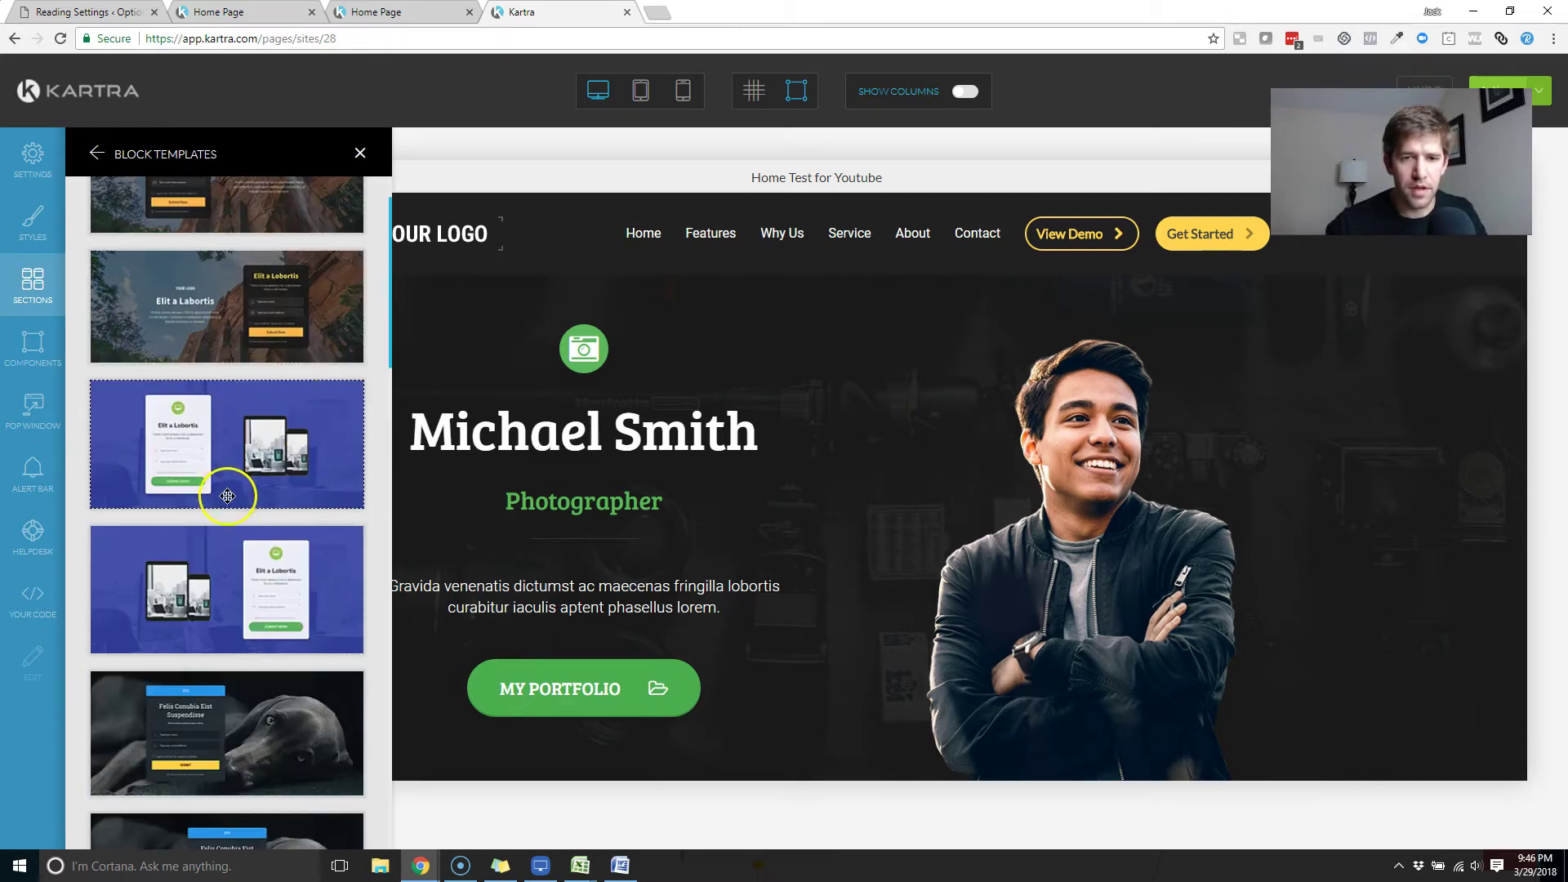
left_click_drag(231, 487, 810, 738)
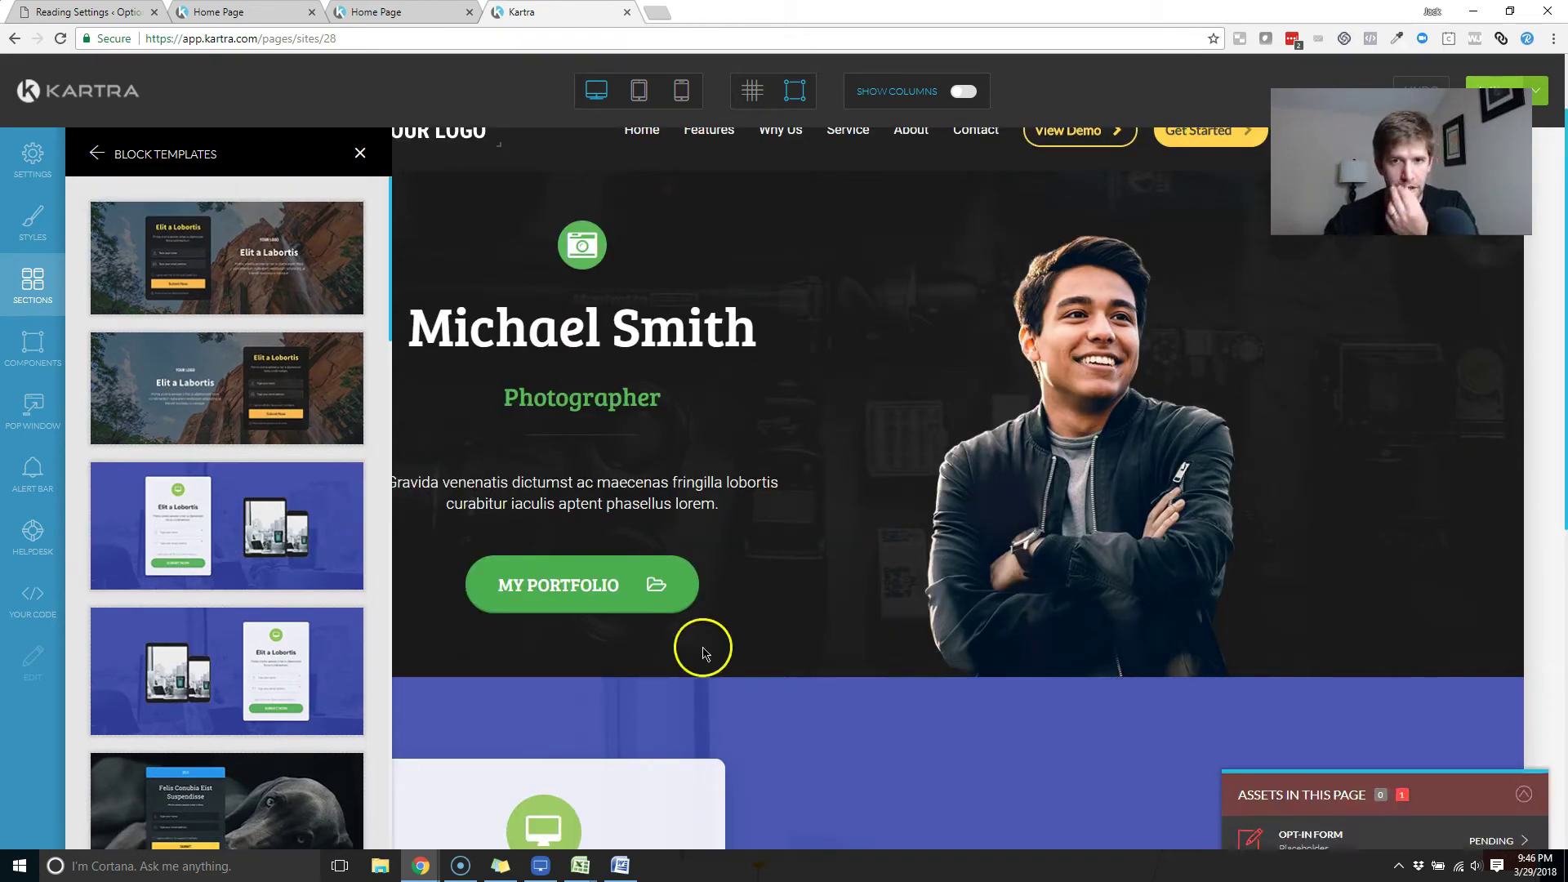
Link the pending opt-in form asset to the 'Wordpress form test' form and apply it
left_click(359, 155)
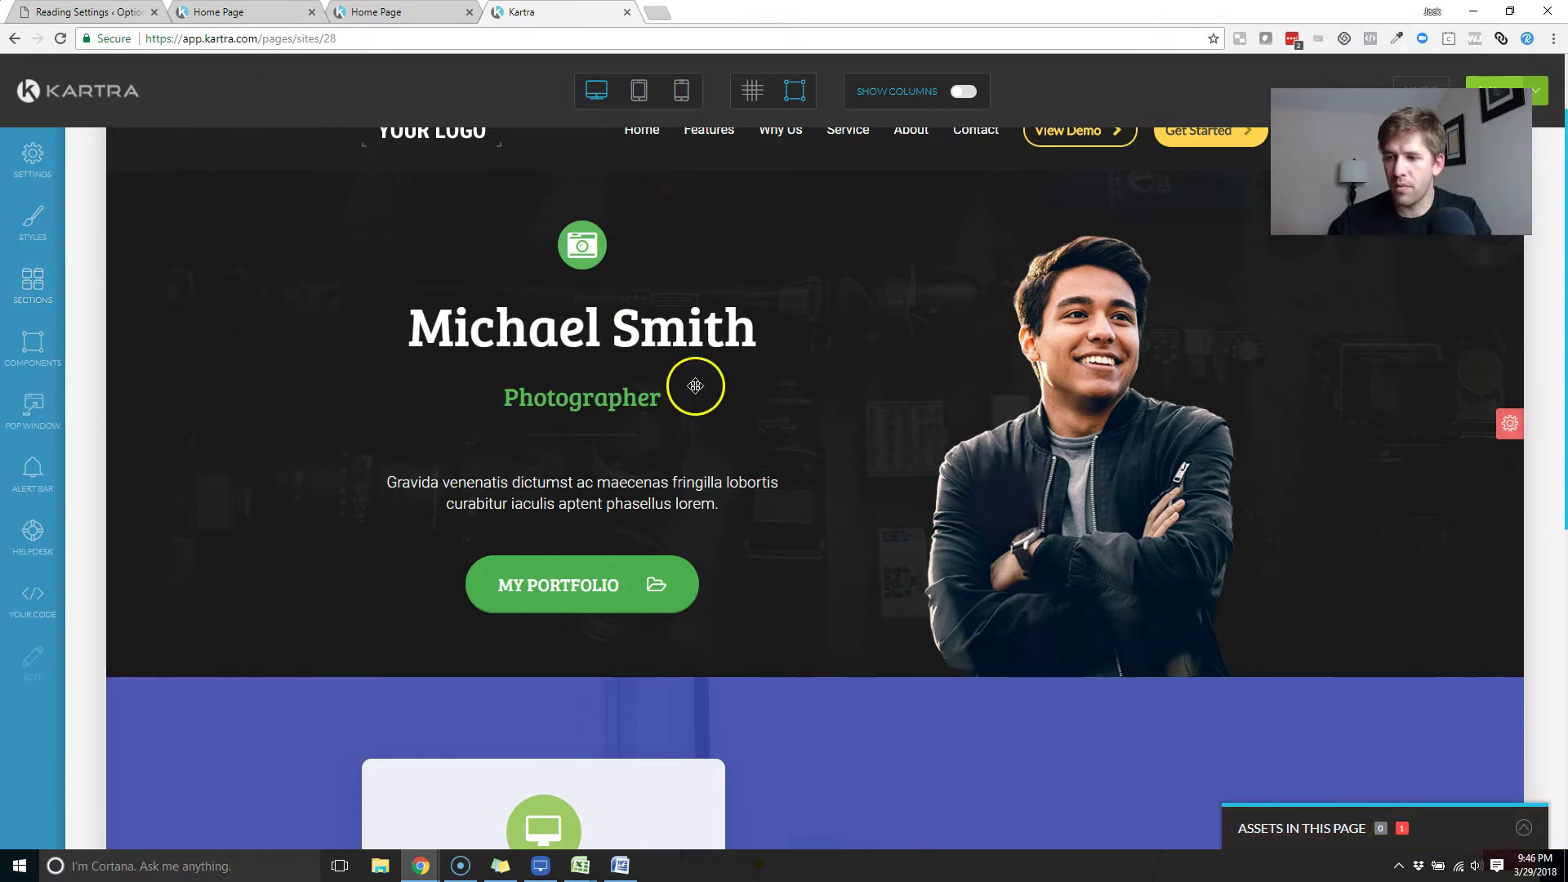
left_click(1522, 828)
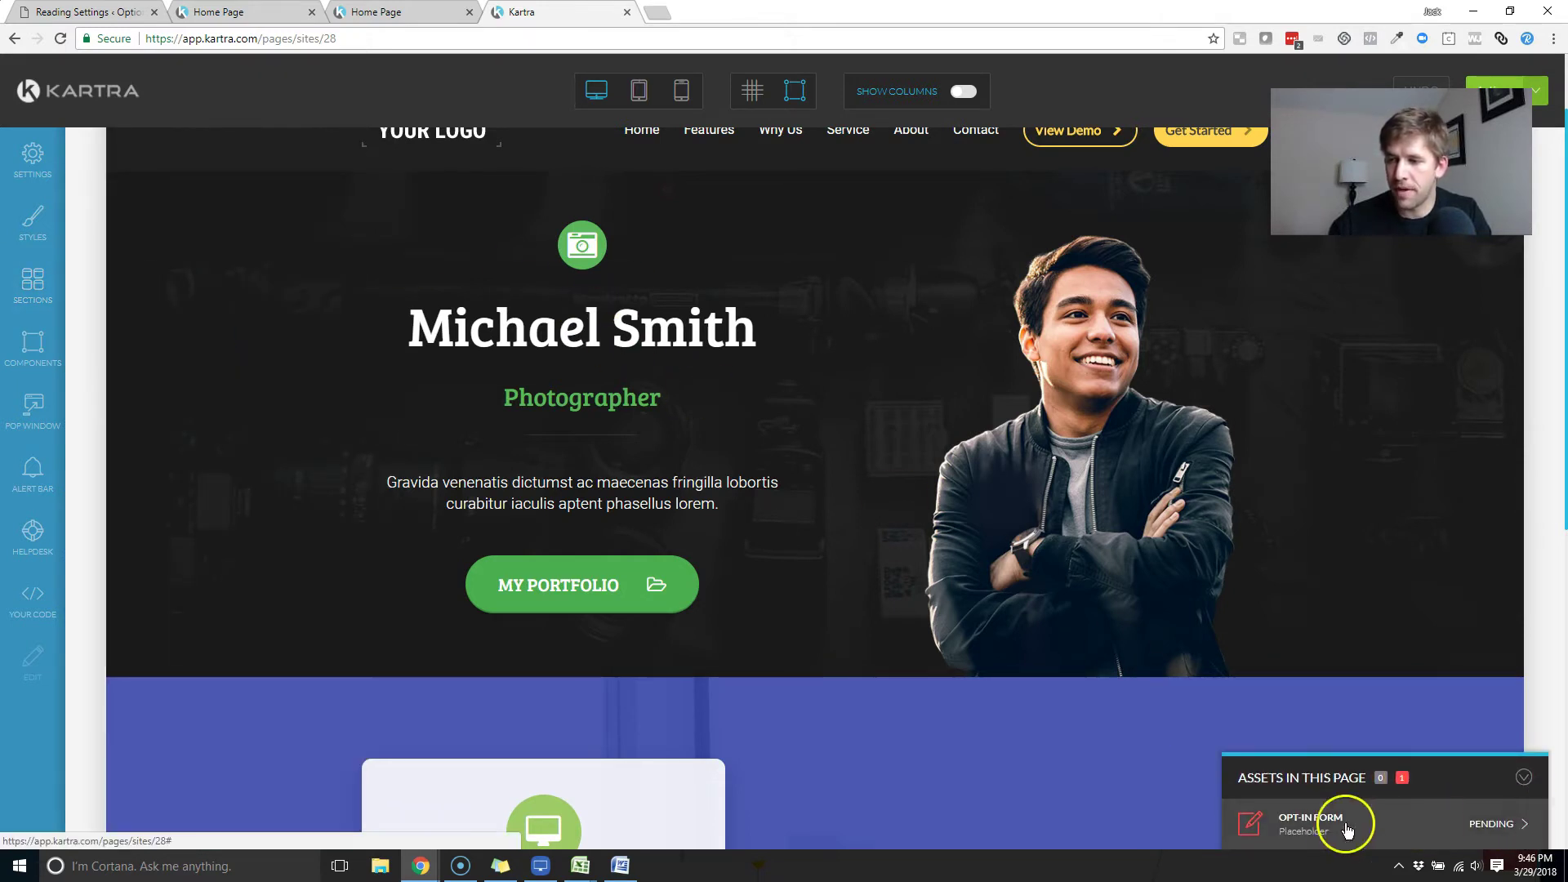
left_click(1475, 830)
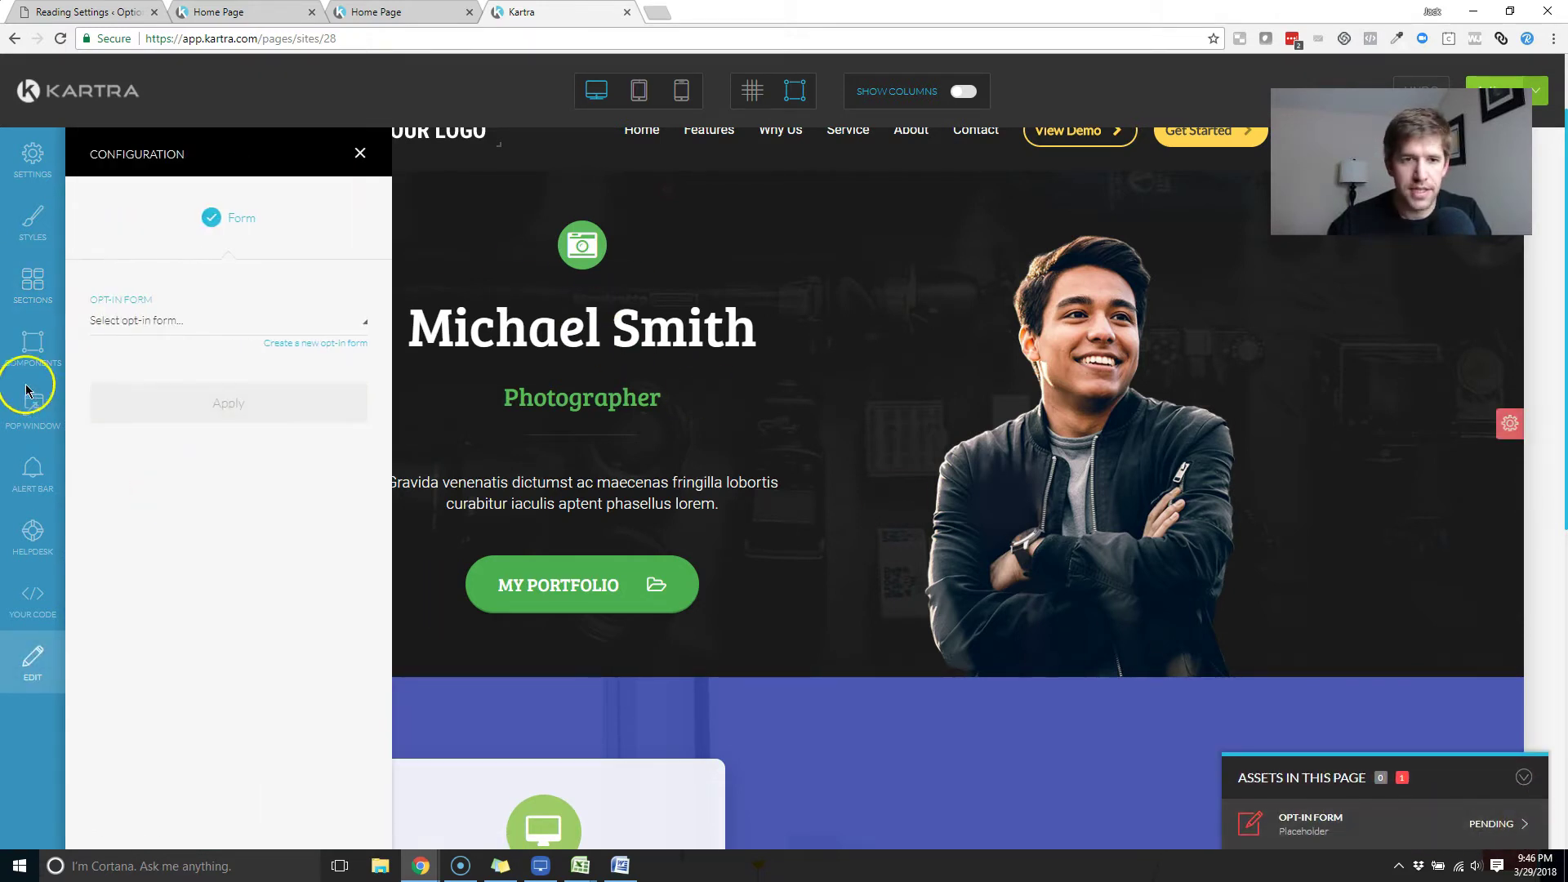
left_click(139, 323)
left_click(150, 357)
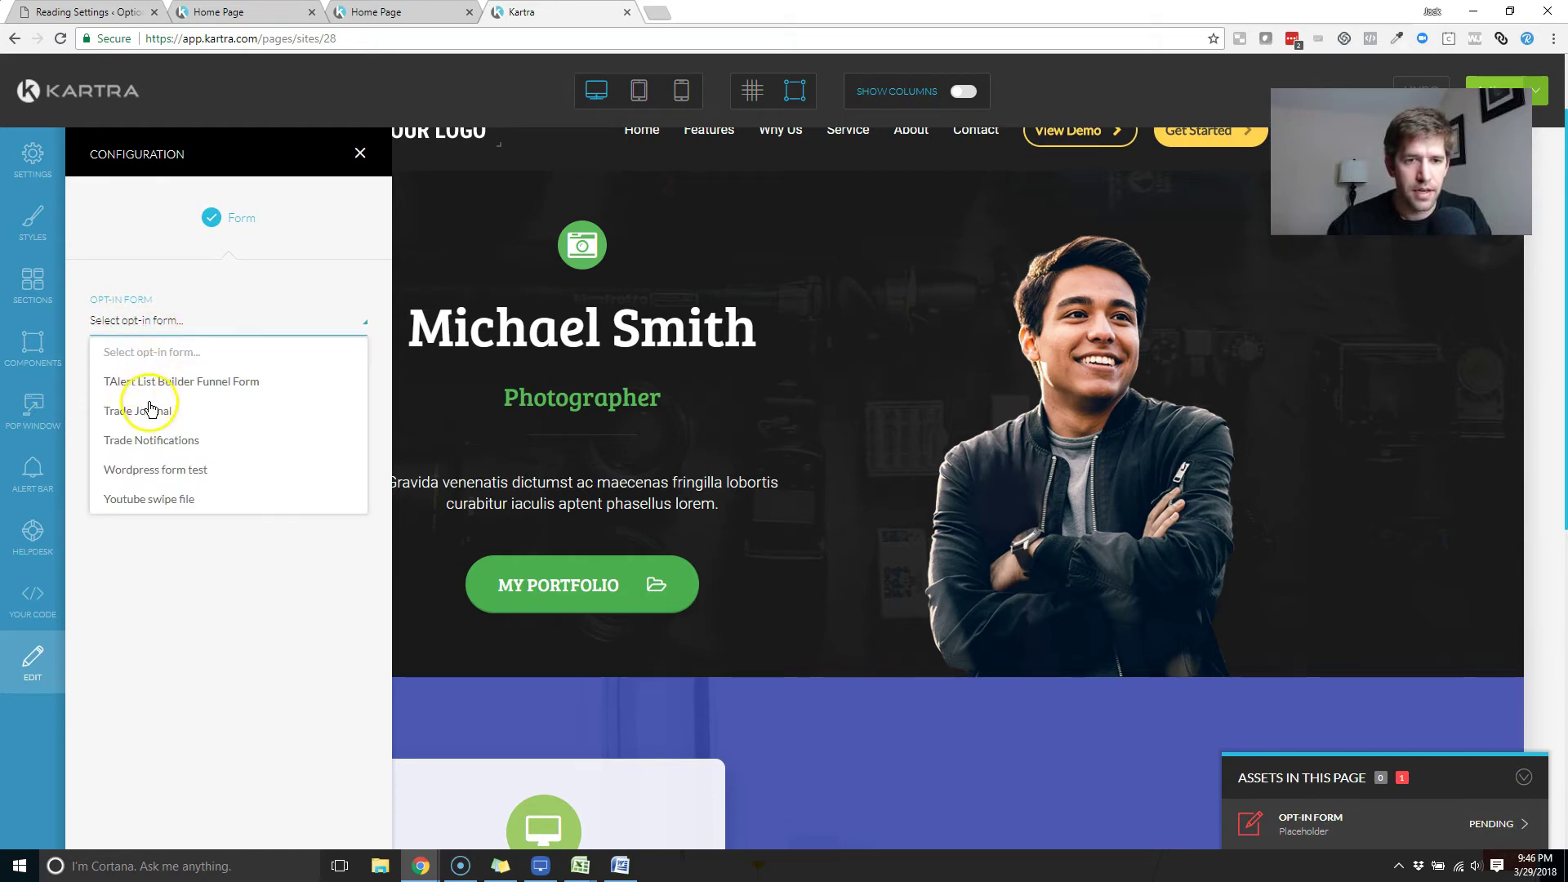
scroll(155, 449, "down", 1)
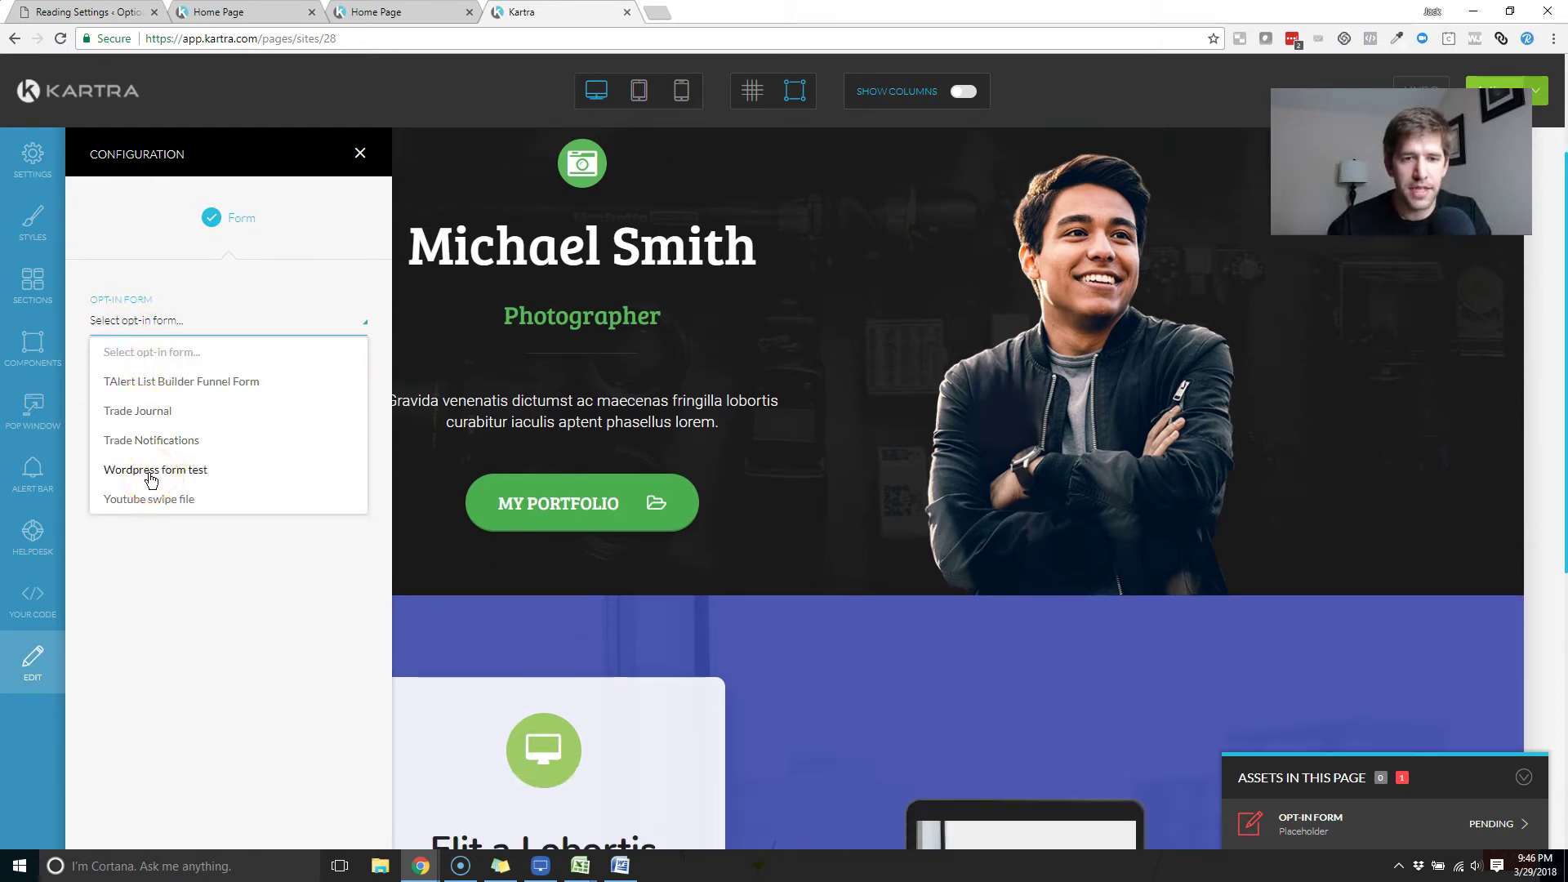
left_click(151, 470)
left_click(222, 402)
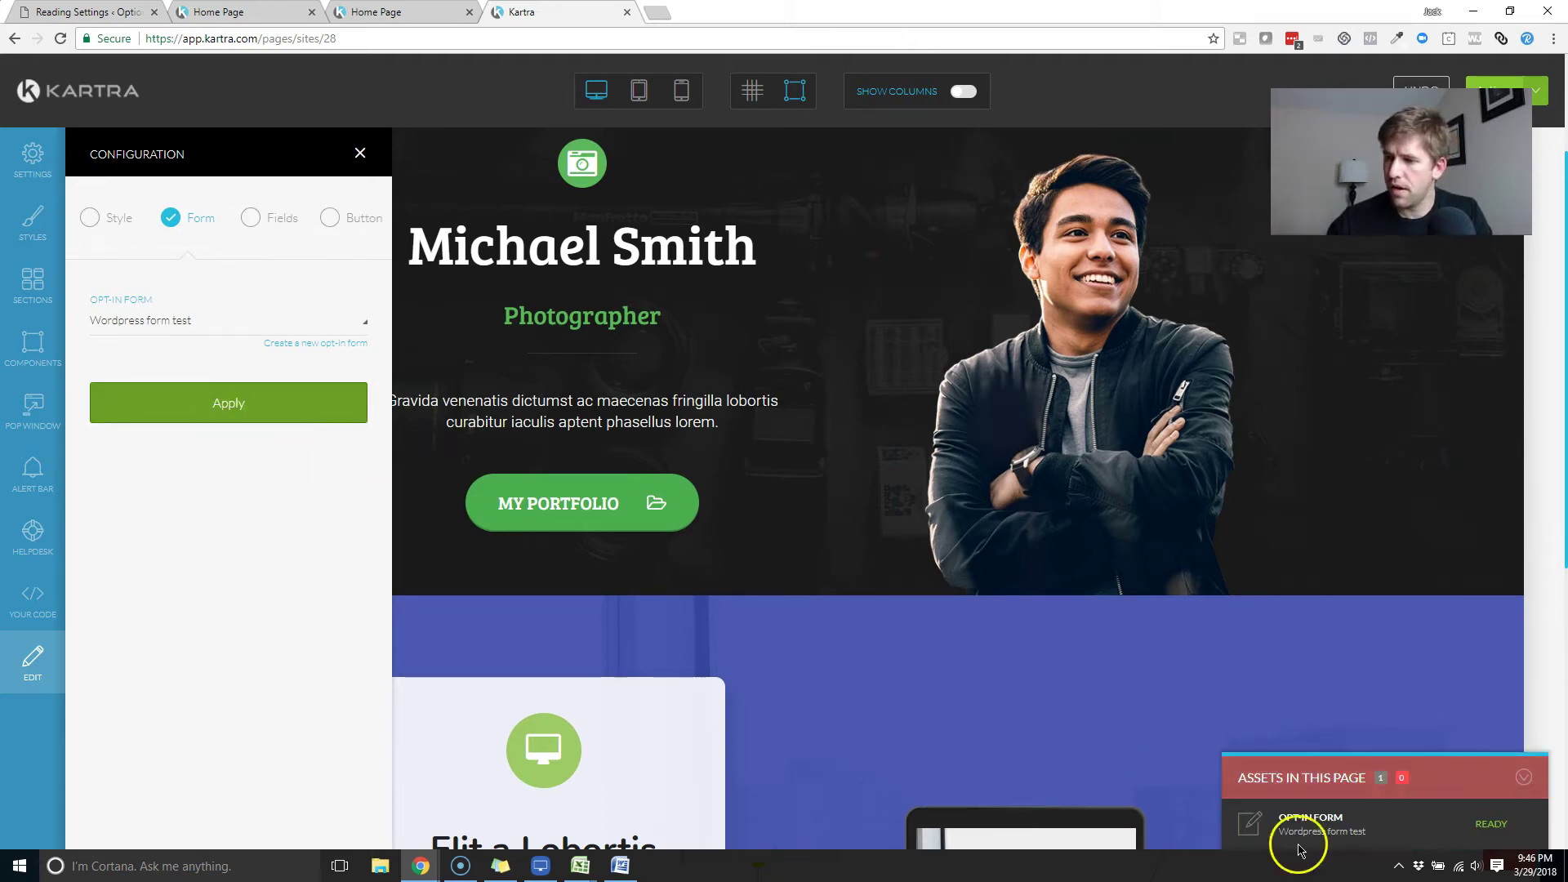
left_click(359, 155)
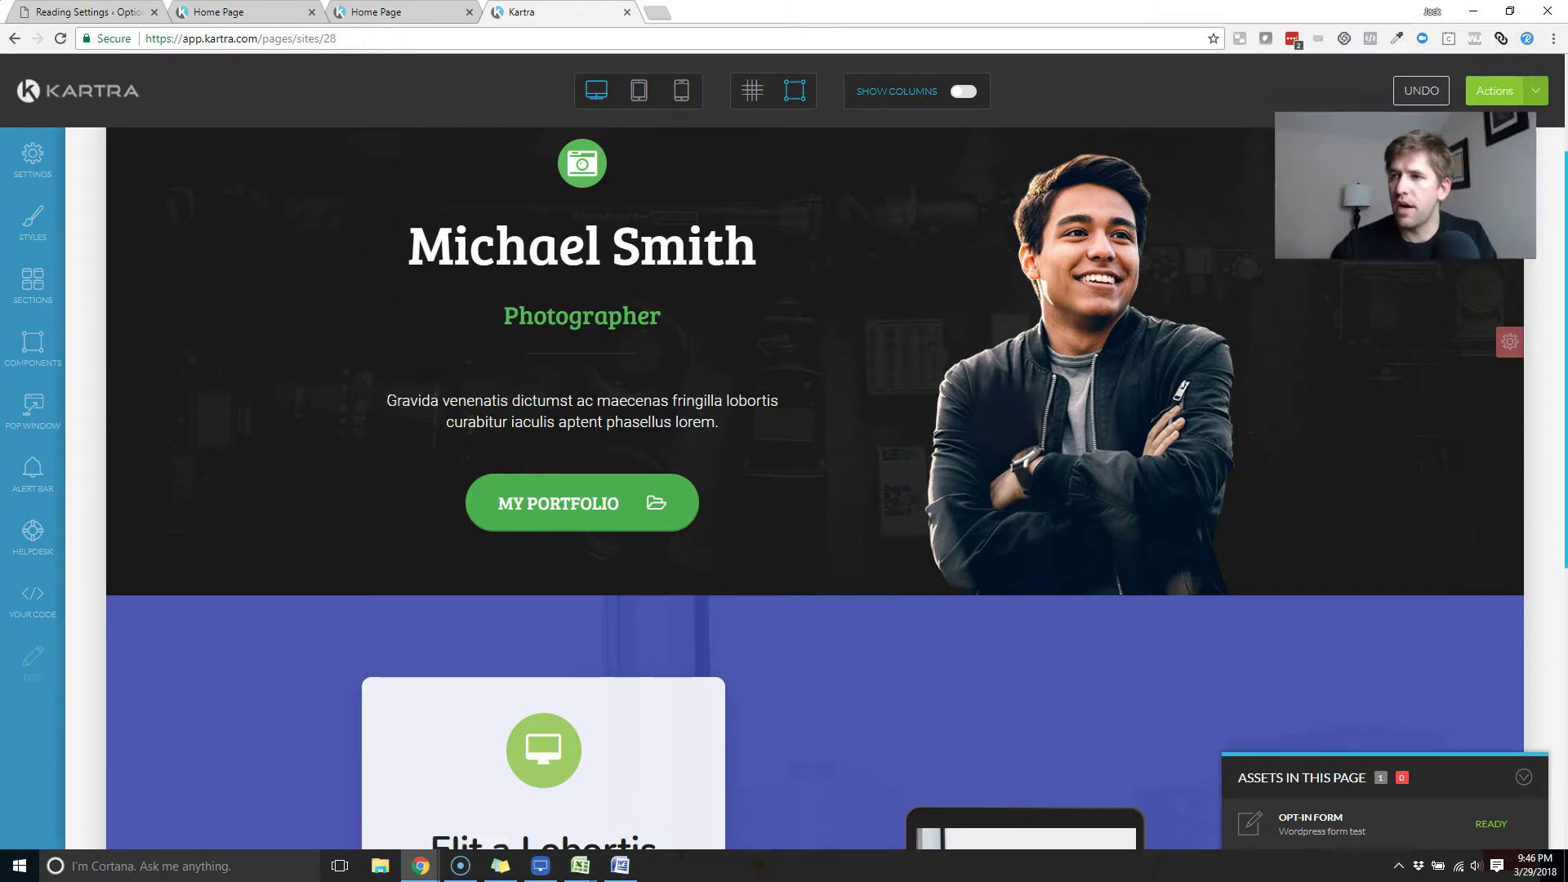
Publish the page live and select its embed script from the page code view
left_click(1532, 93)
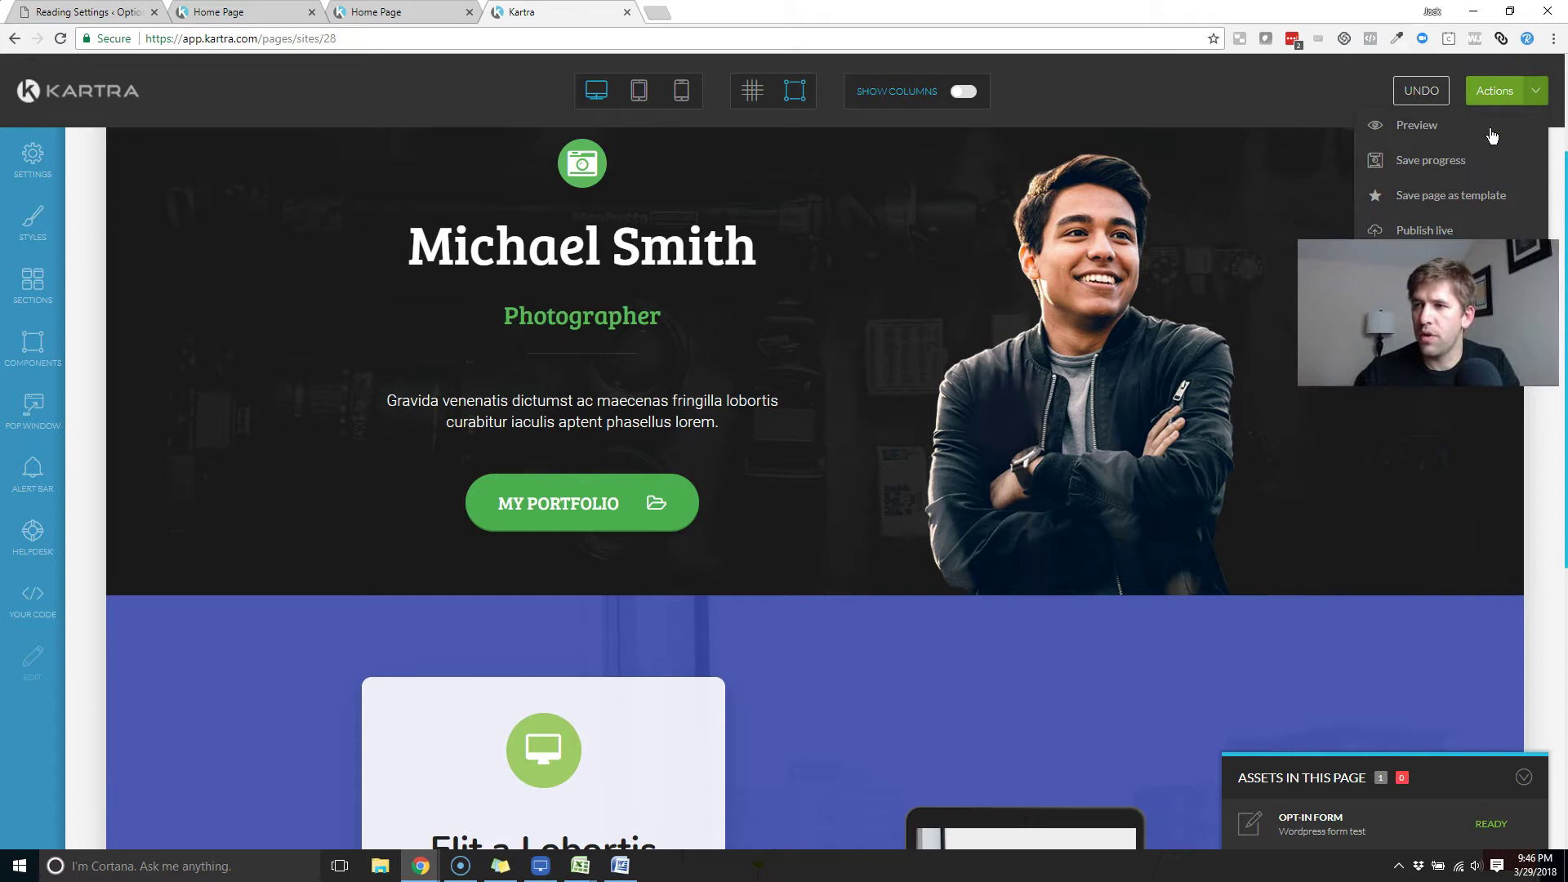
left_click(1425, 230)
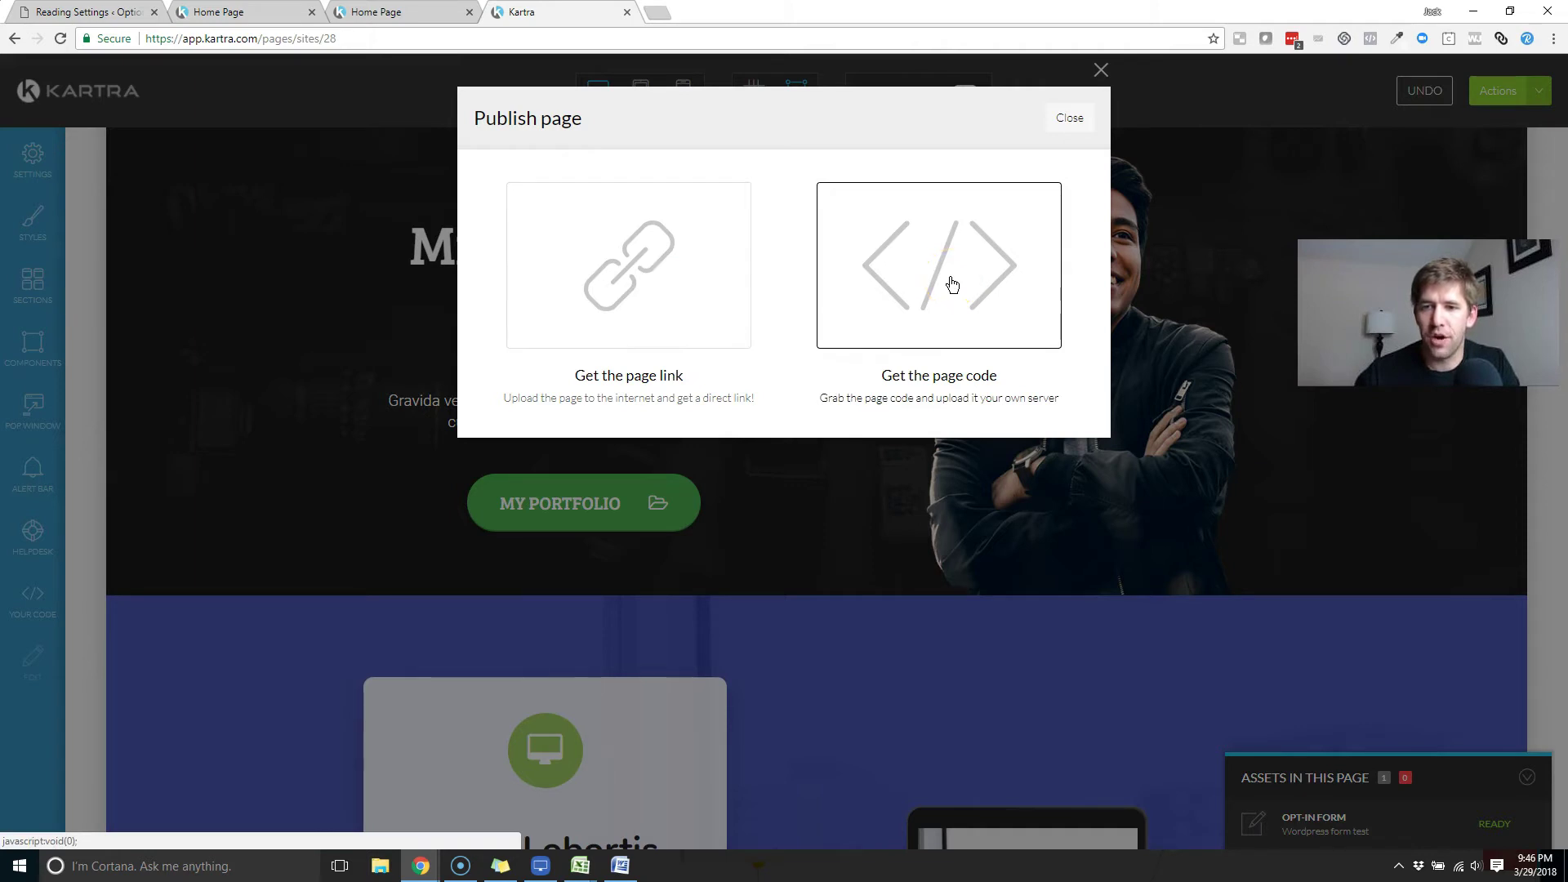
left_click(638, 291)
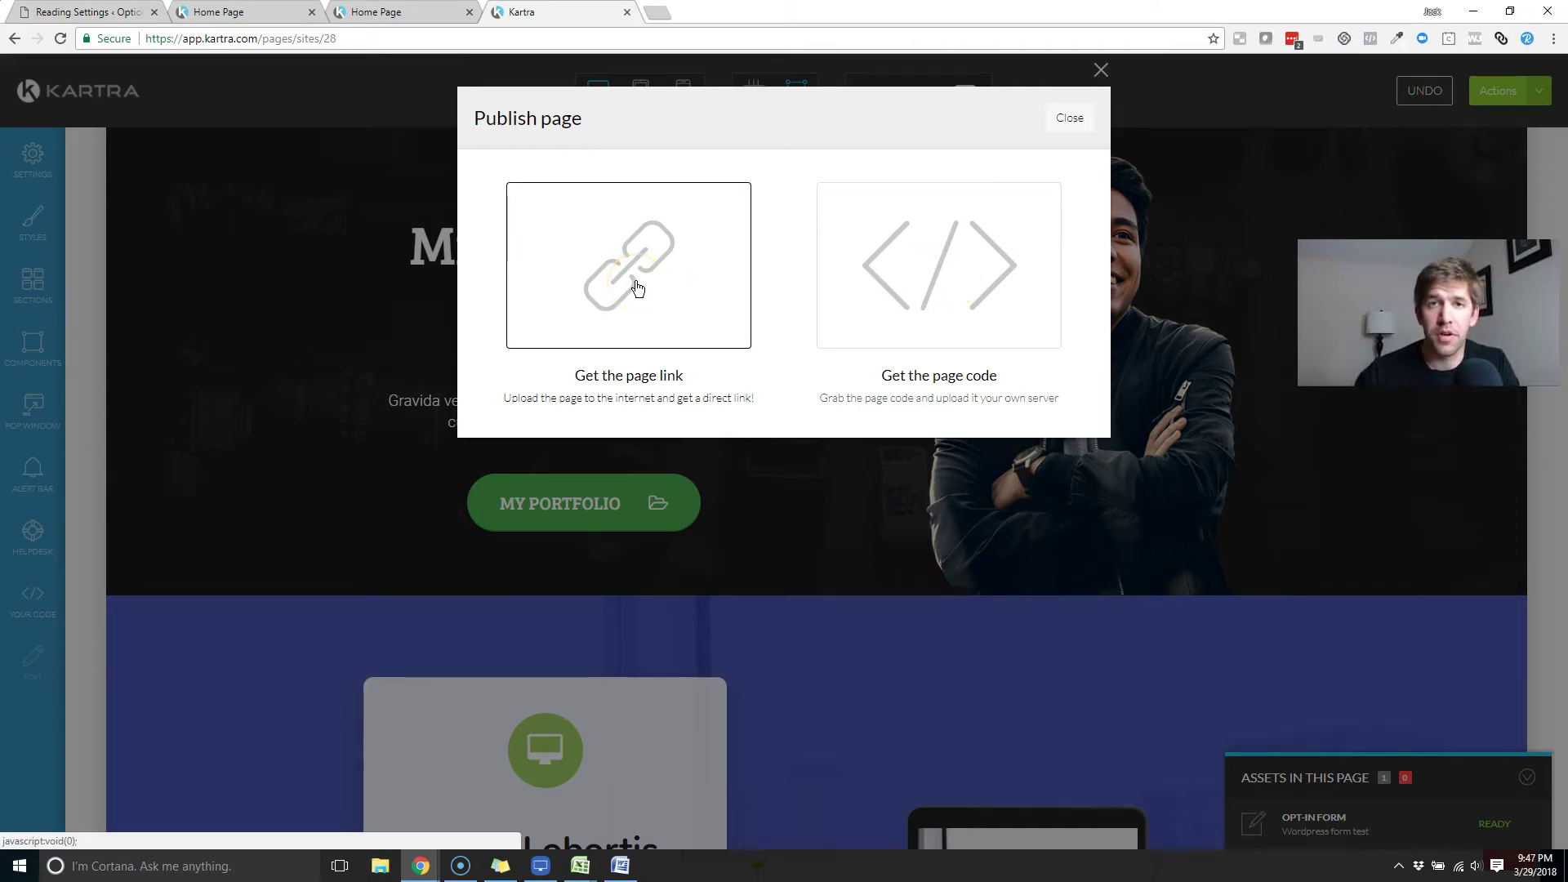
left_click(894, 287)
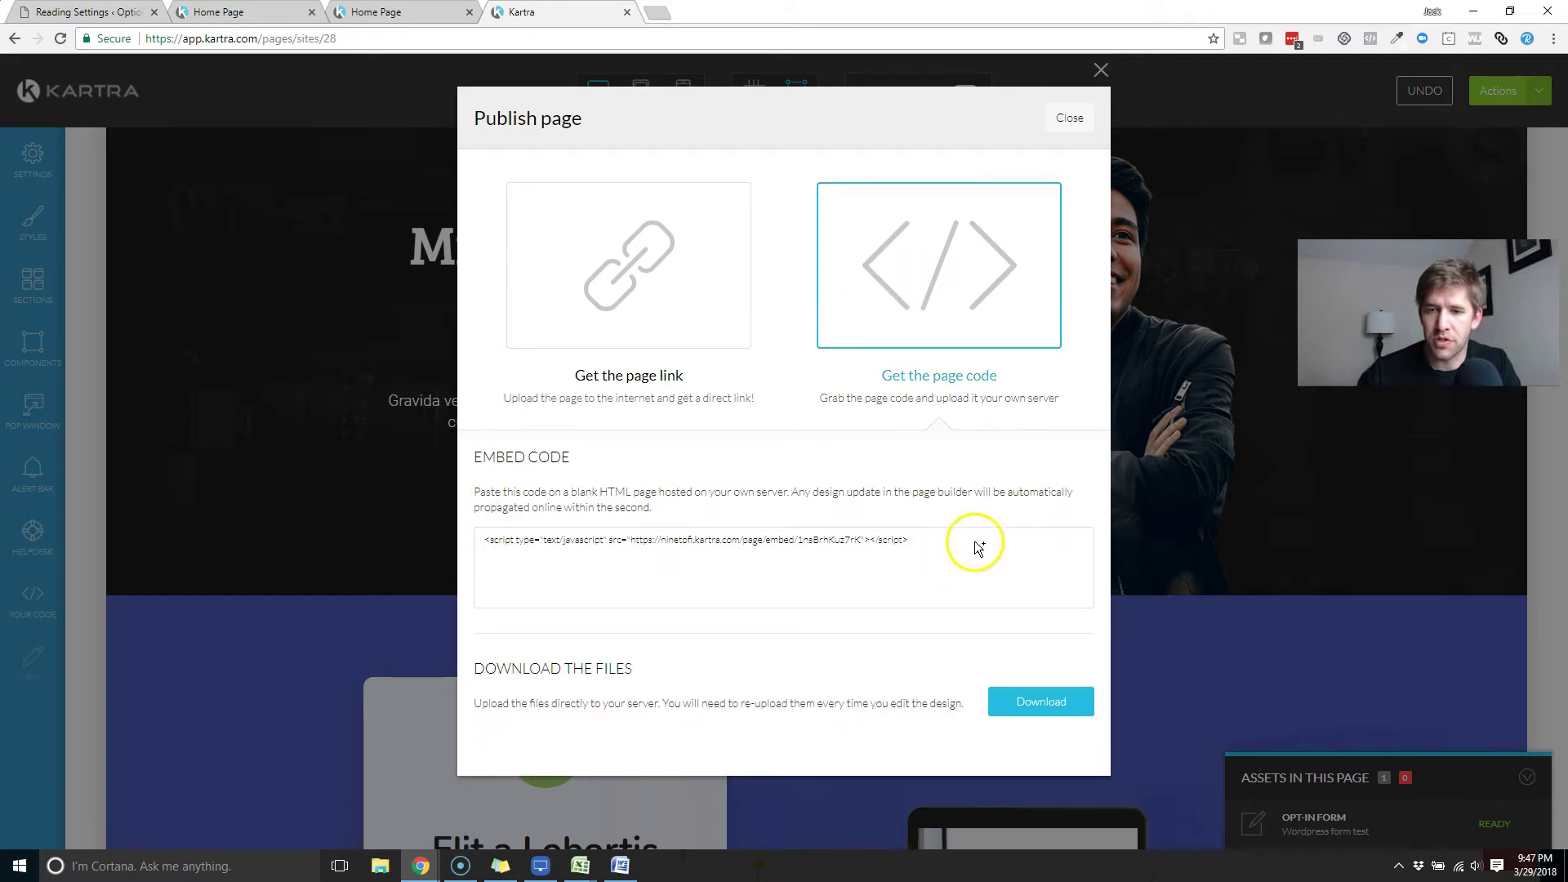
left_click_drag(908, 543, 435, 530)
key("ctrl+c")
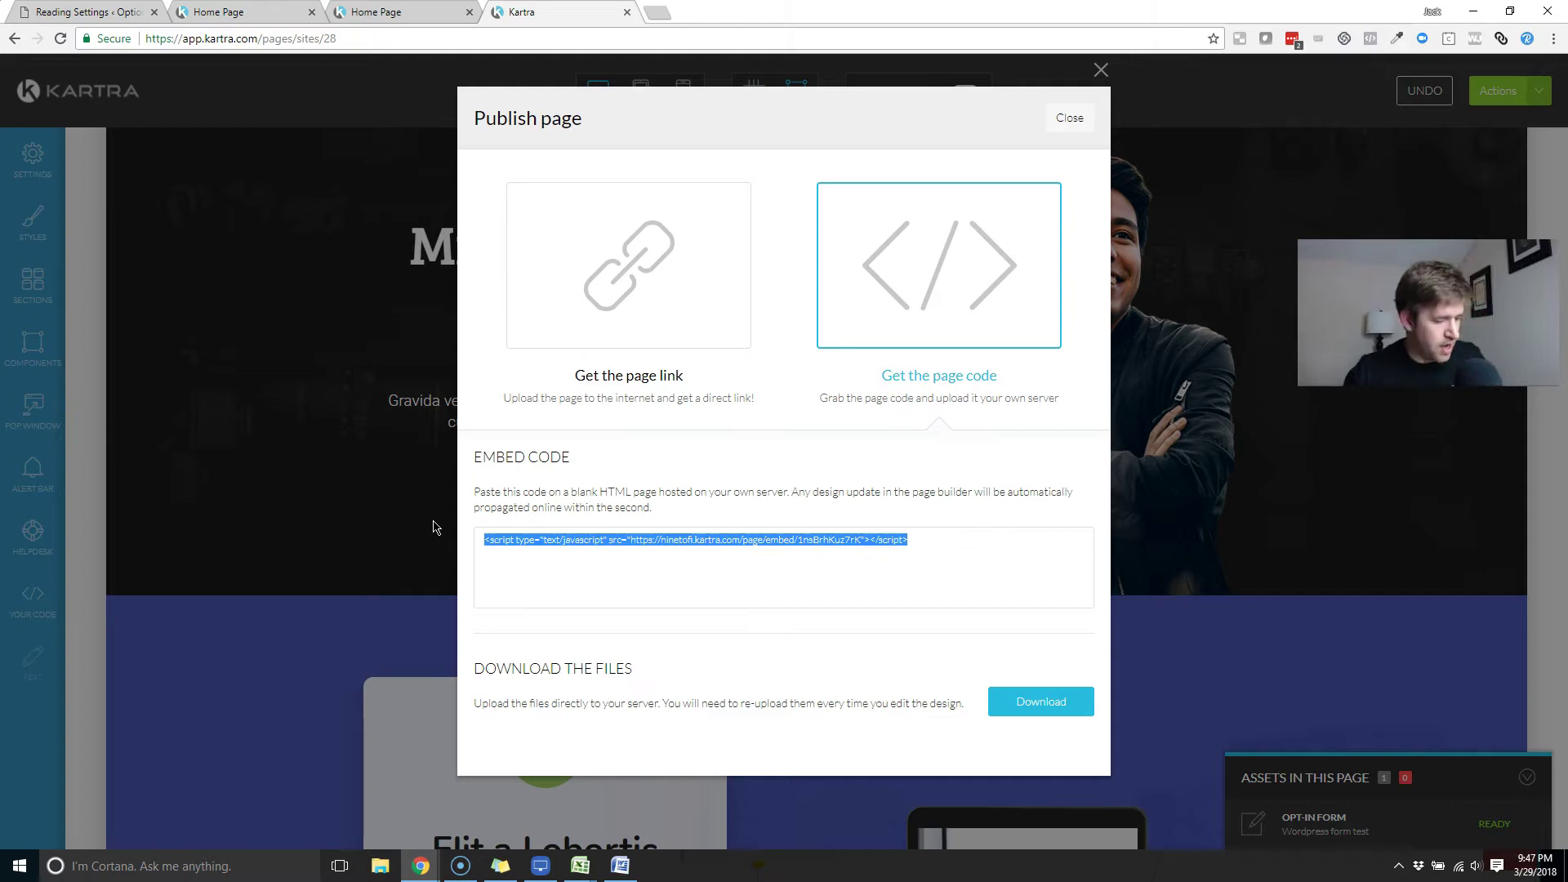
Paste the embed script into a new Notepad document
key("super")
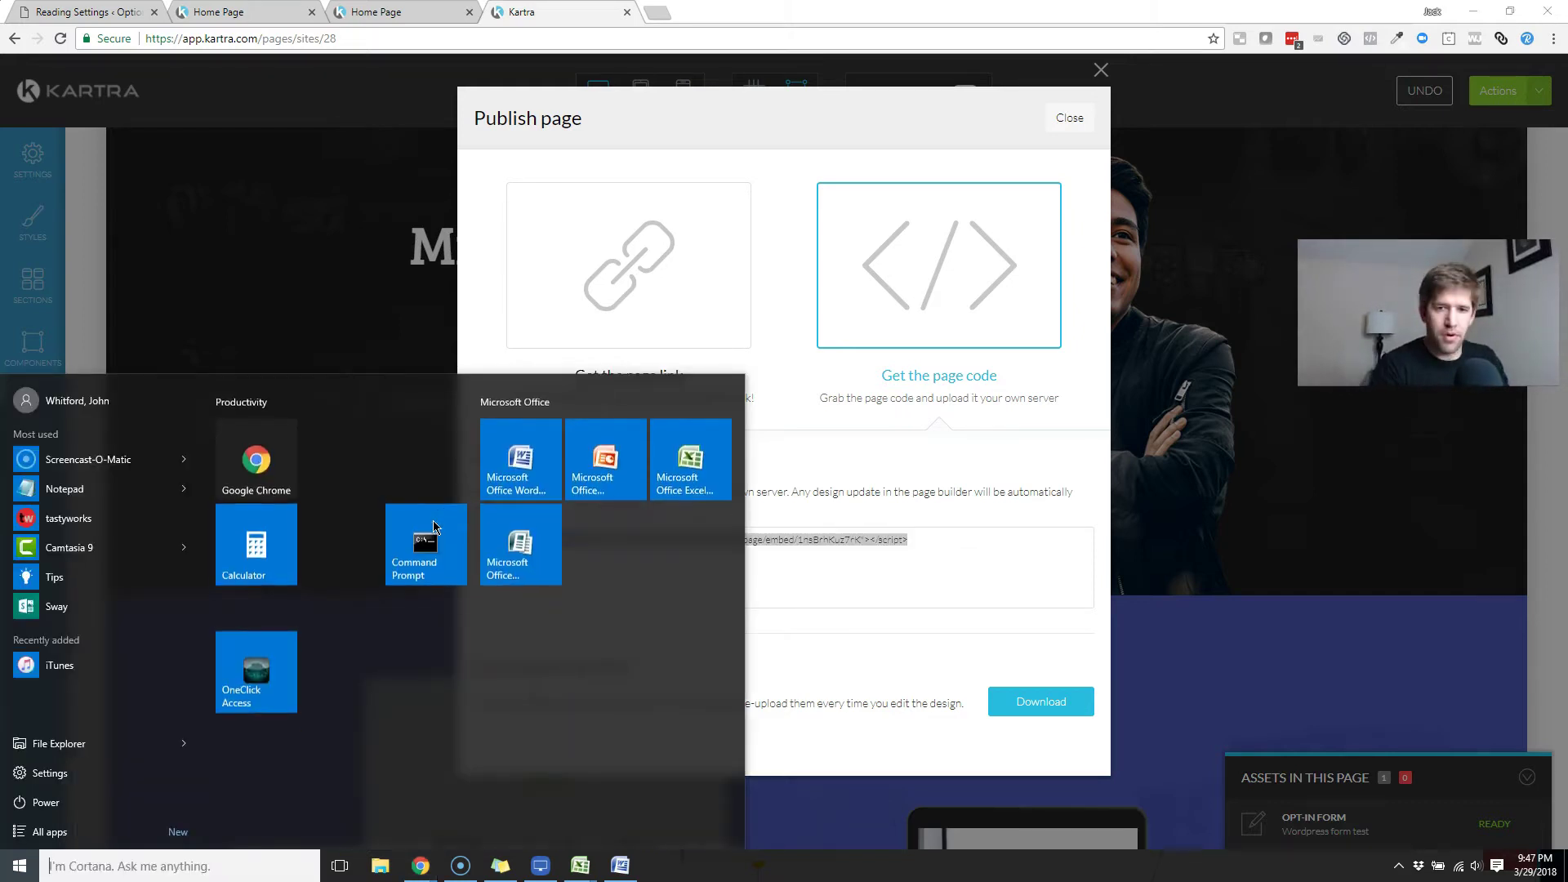
type("note")
key("Return")
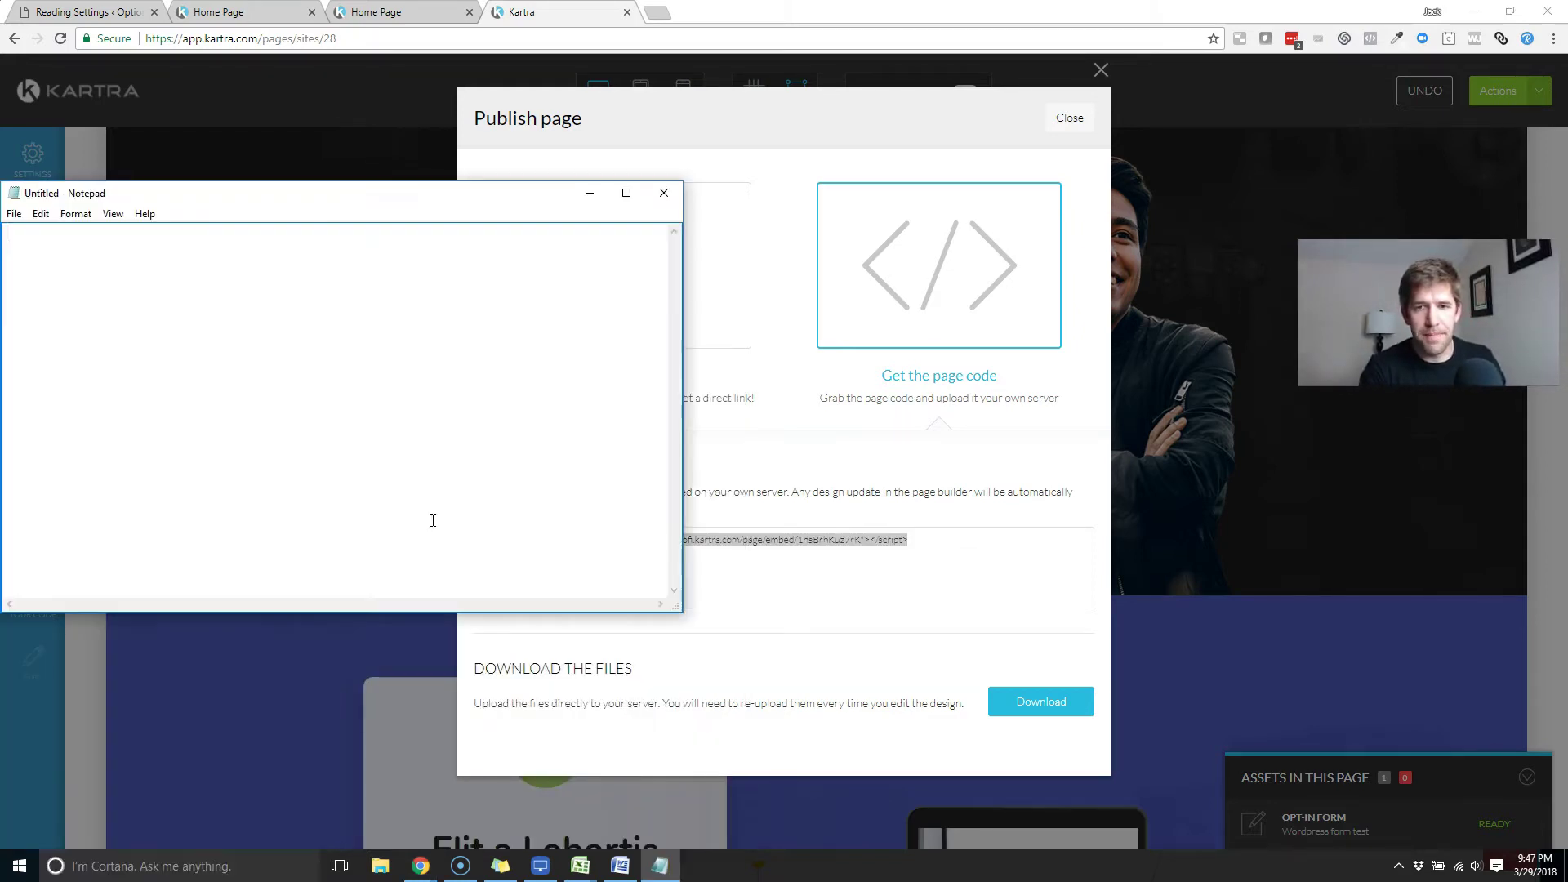
key("ctrl+v")
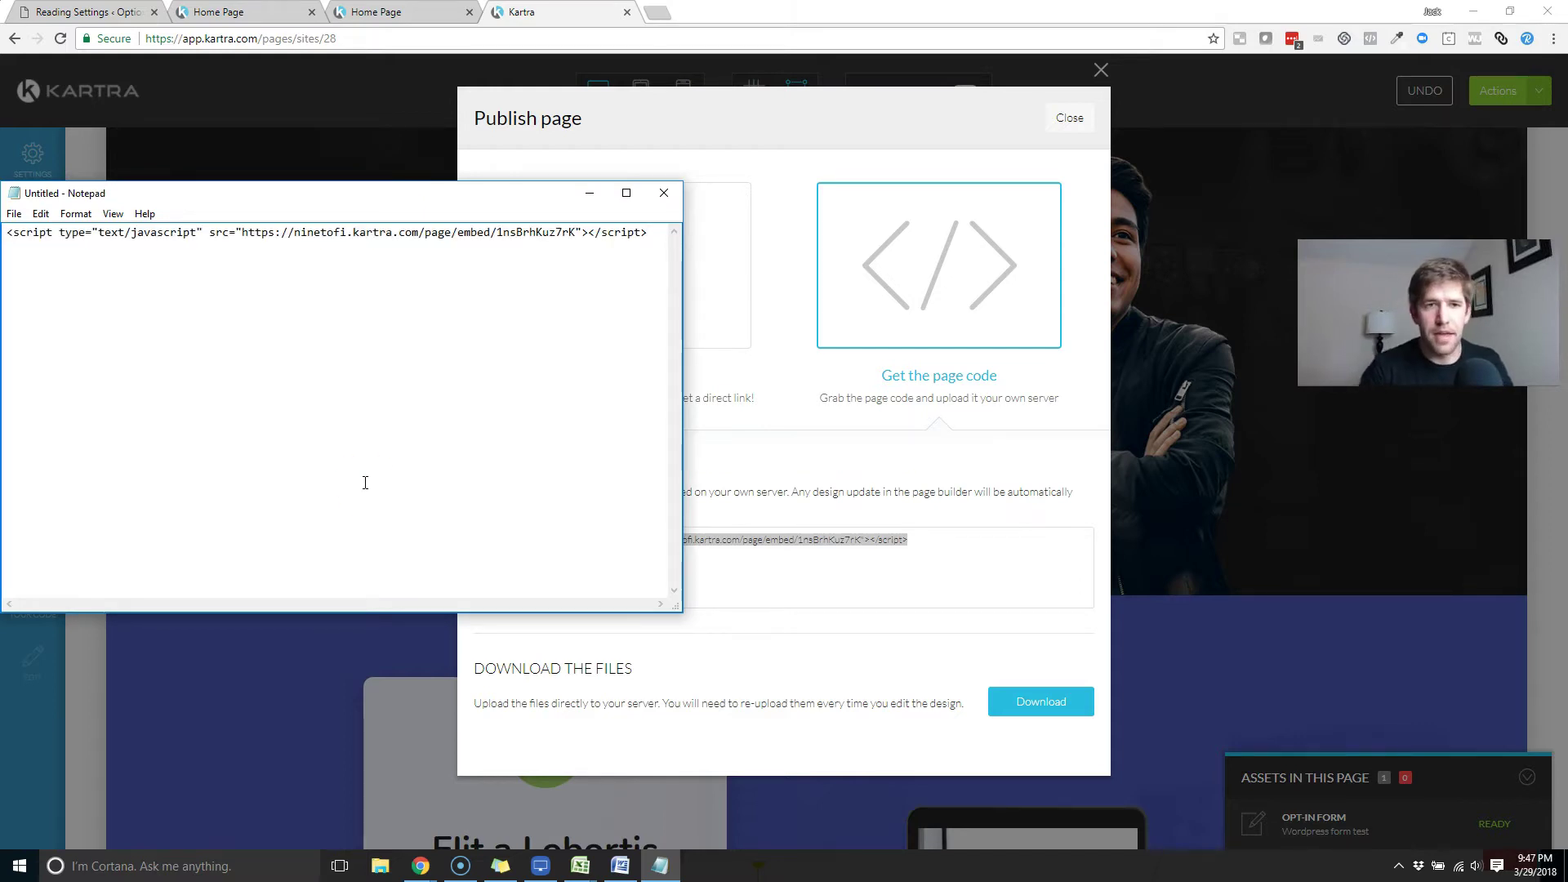
Minimize Notepad, close the Publish page dialog, and review the Home Test for Youtube page
left_click(588, 193)
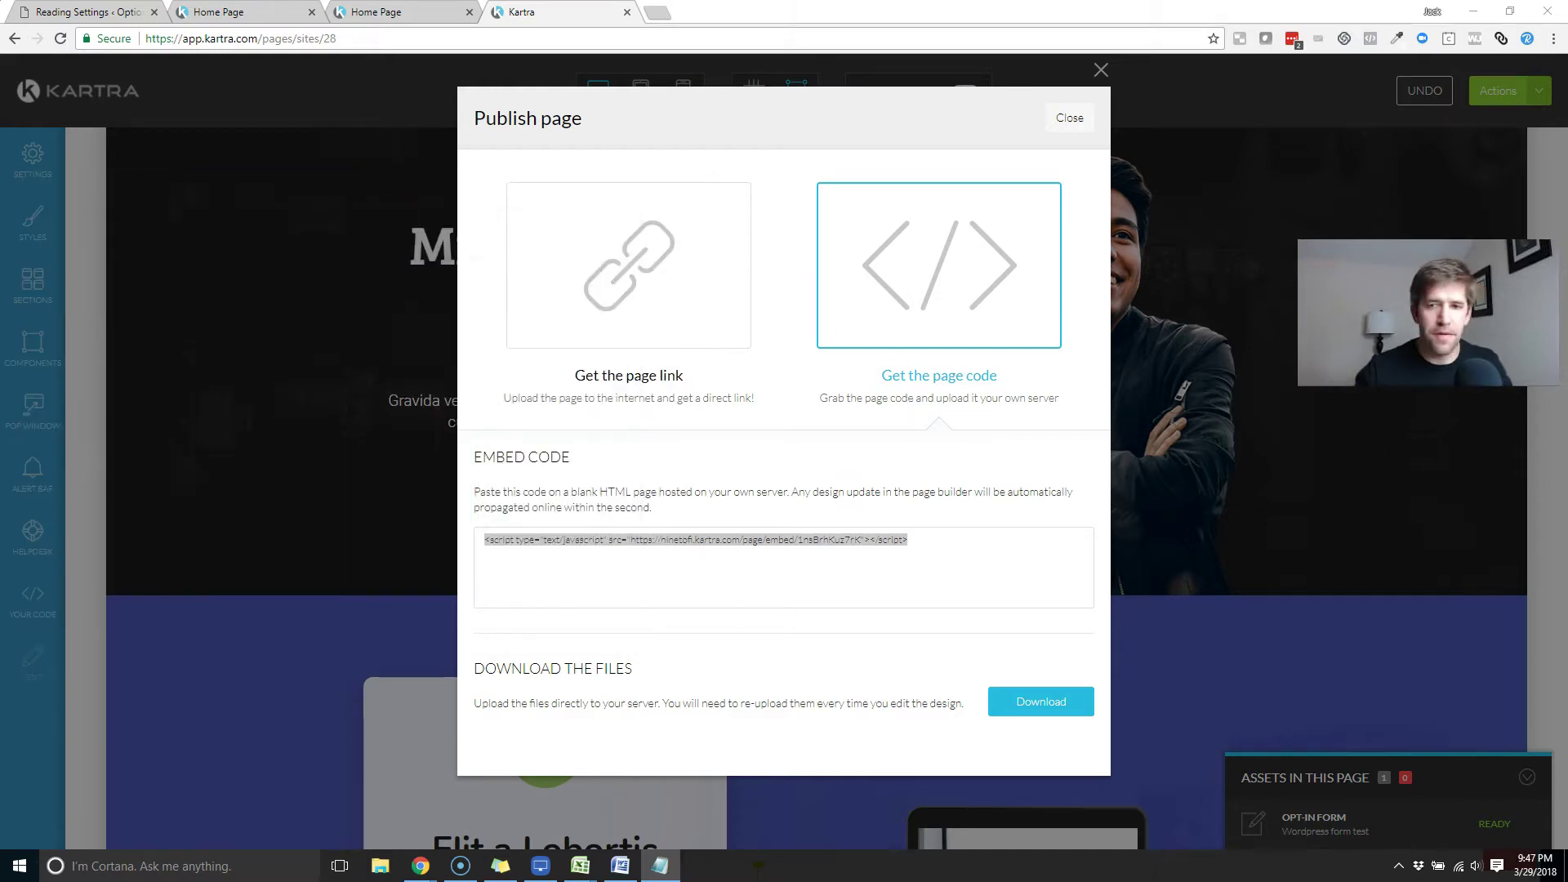
left_click(1069, 118)
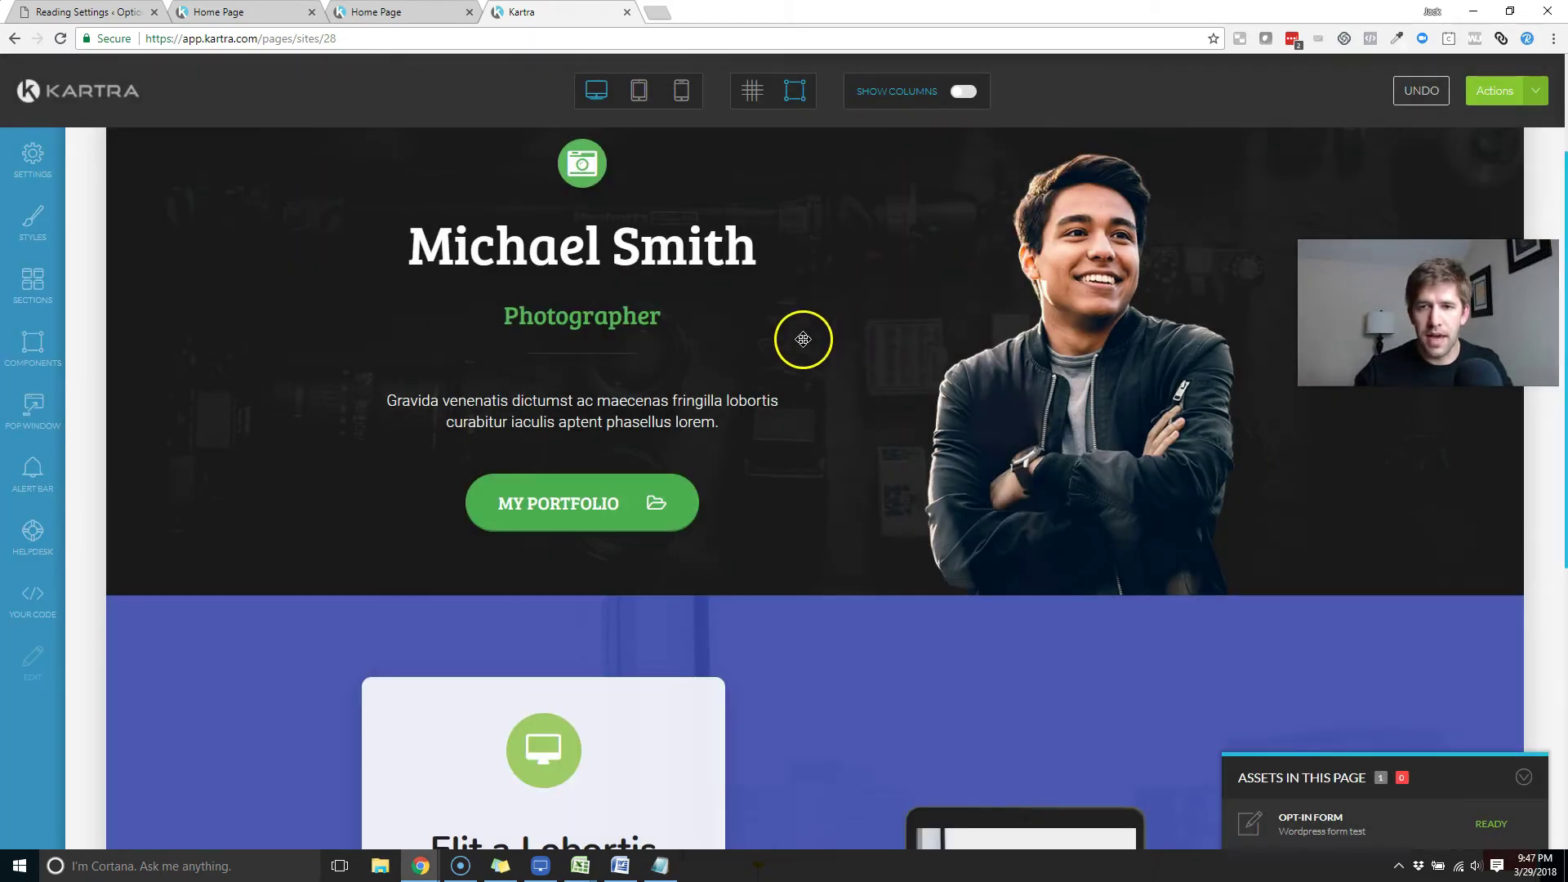
scroll(613, 217, "up", 3)
scroll(744, 371, "down", 5)
scroll(744, 371, "down", 3)
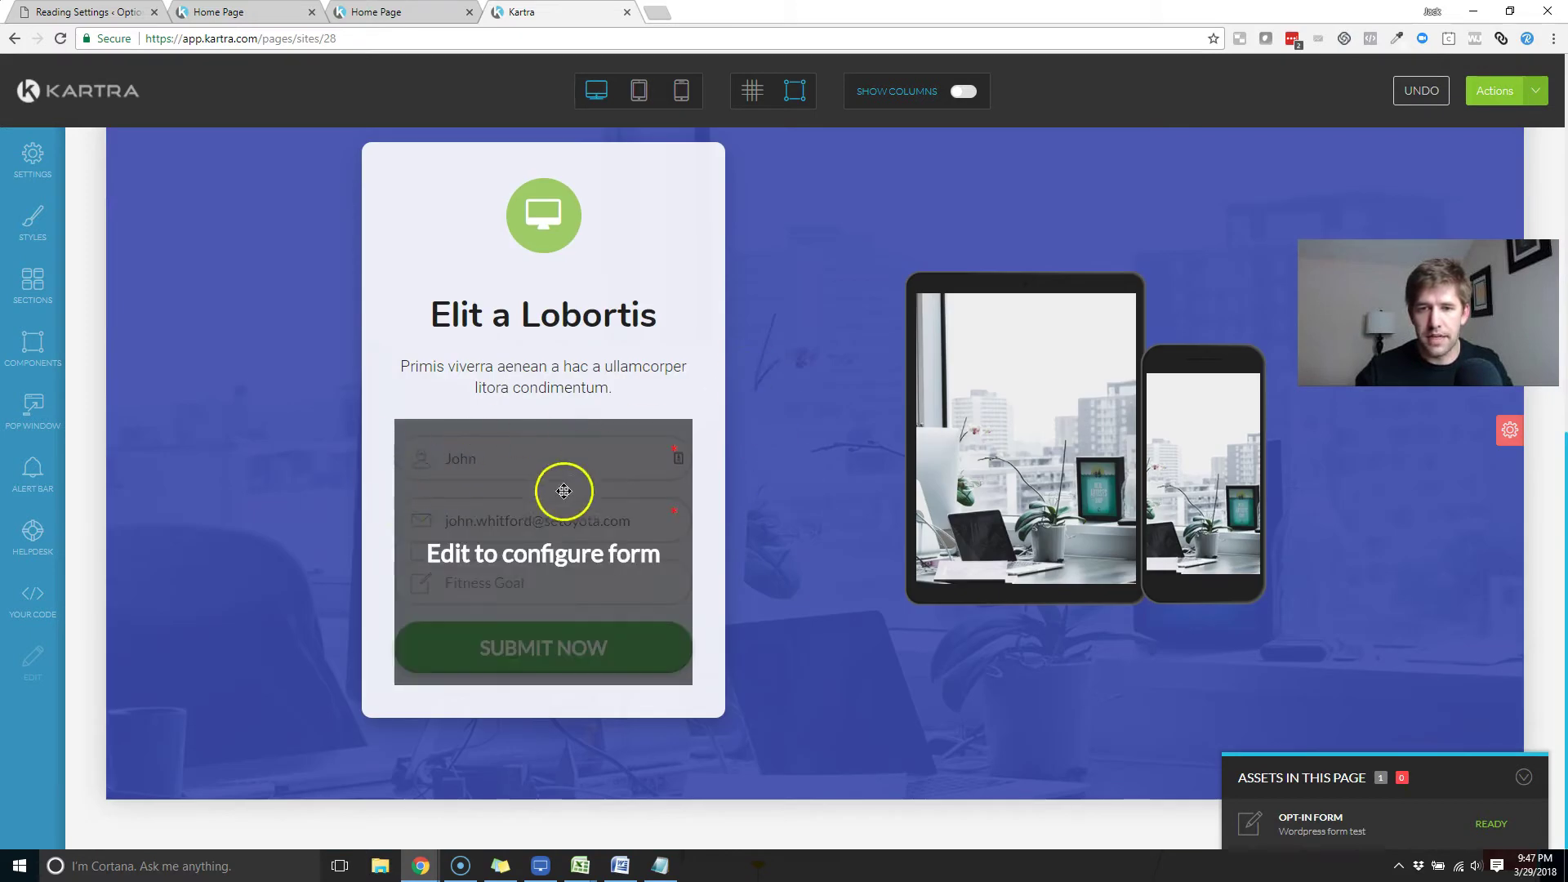
scroll(571, 546, "up", 8)
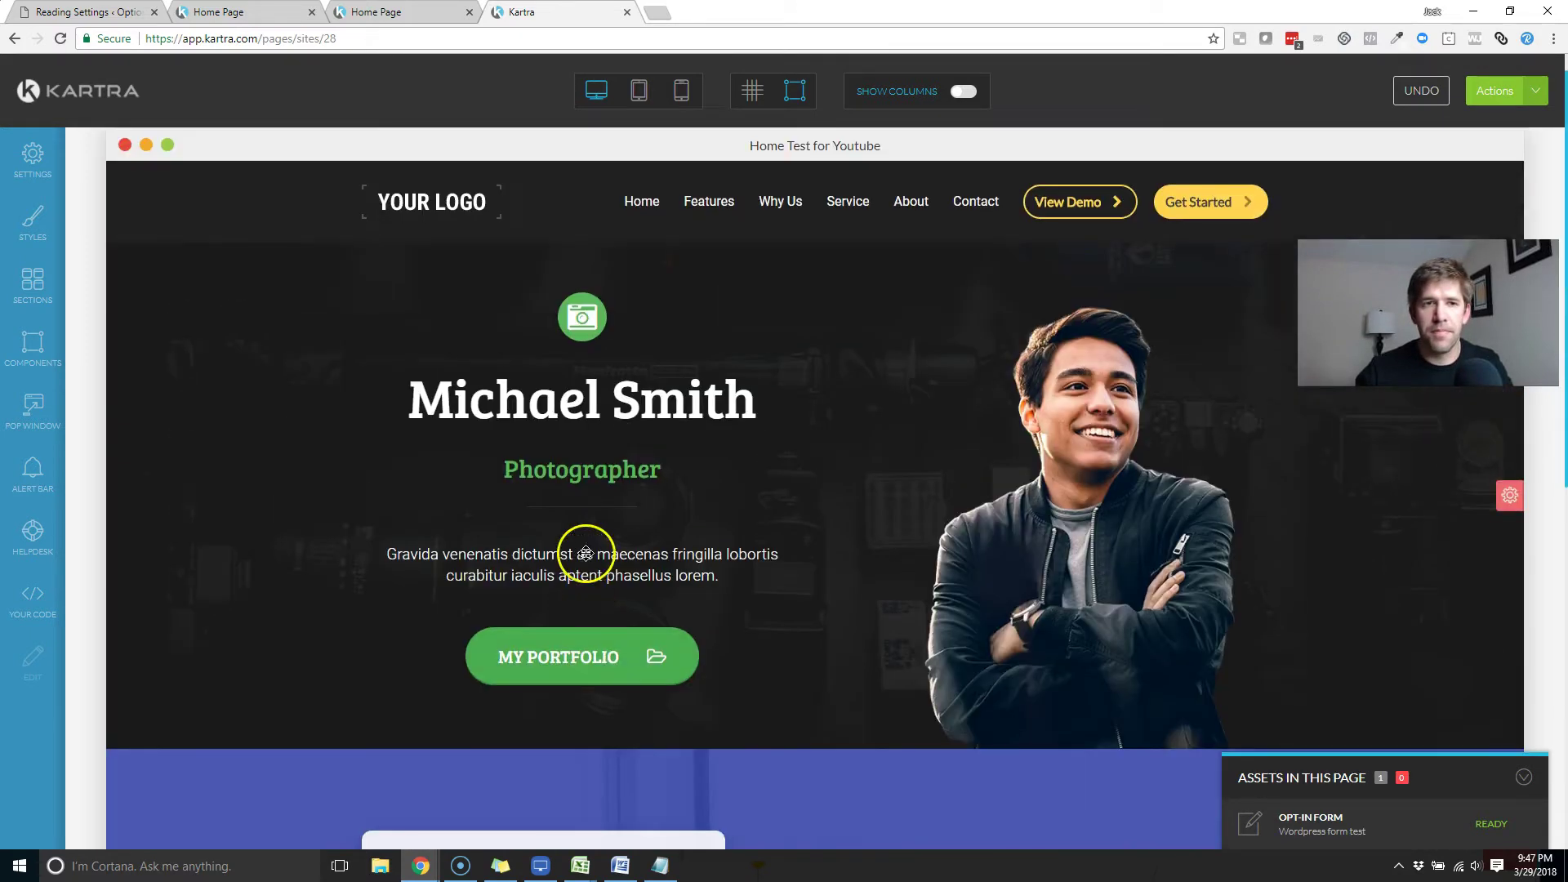
scroll(585, 554, "up", 1)
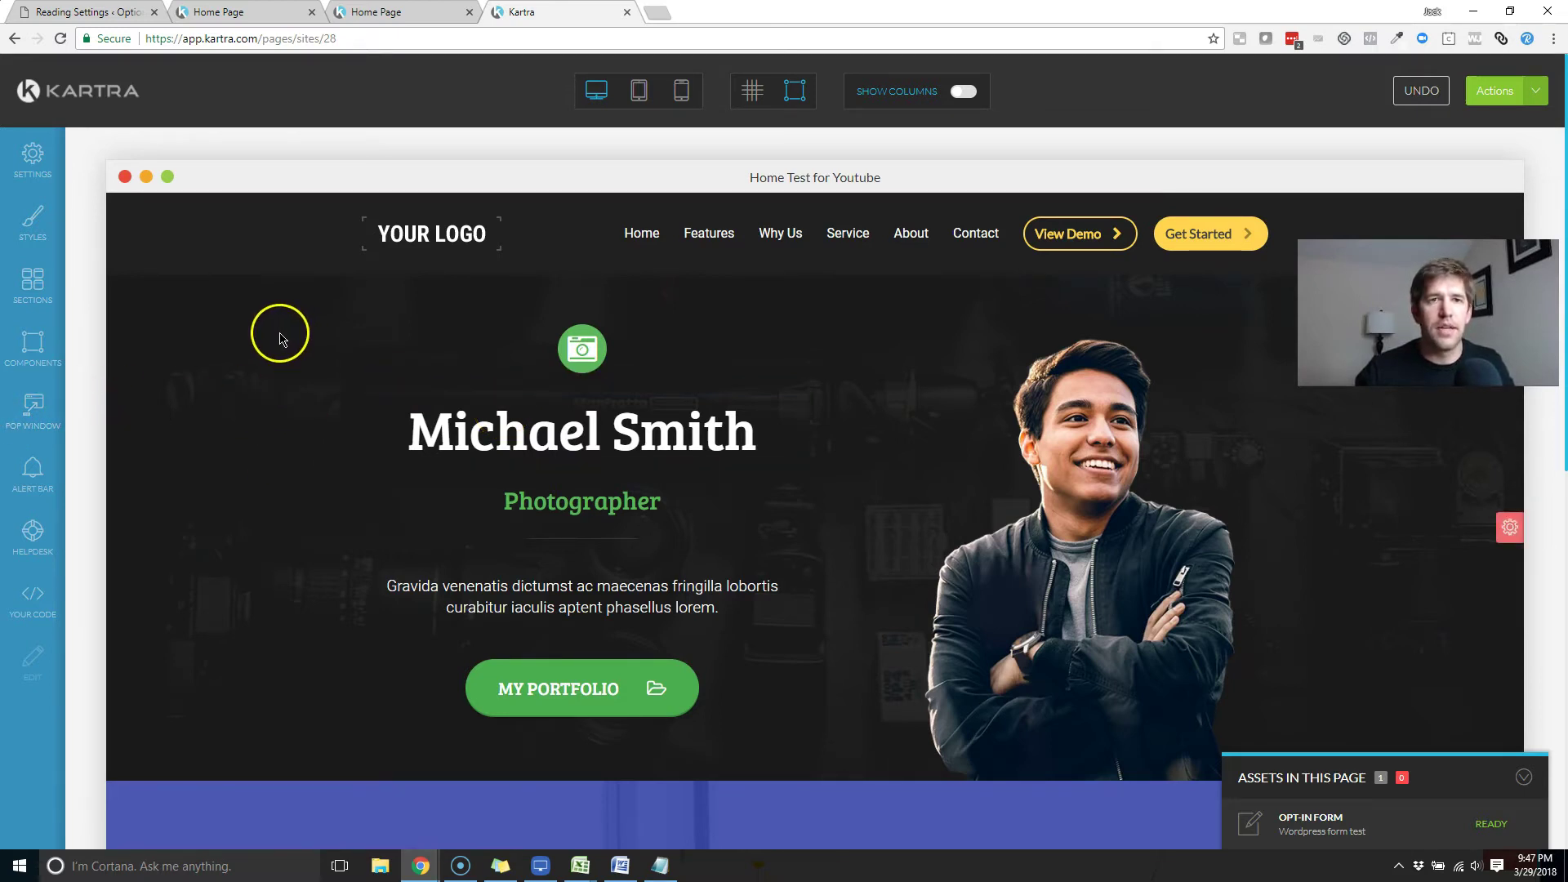
Search Add New plugins for 'blank slate' and confirm the Blank Slate plugin shows Active
left_click(105, 10)
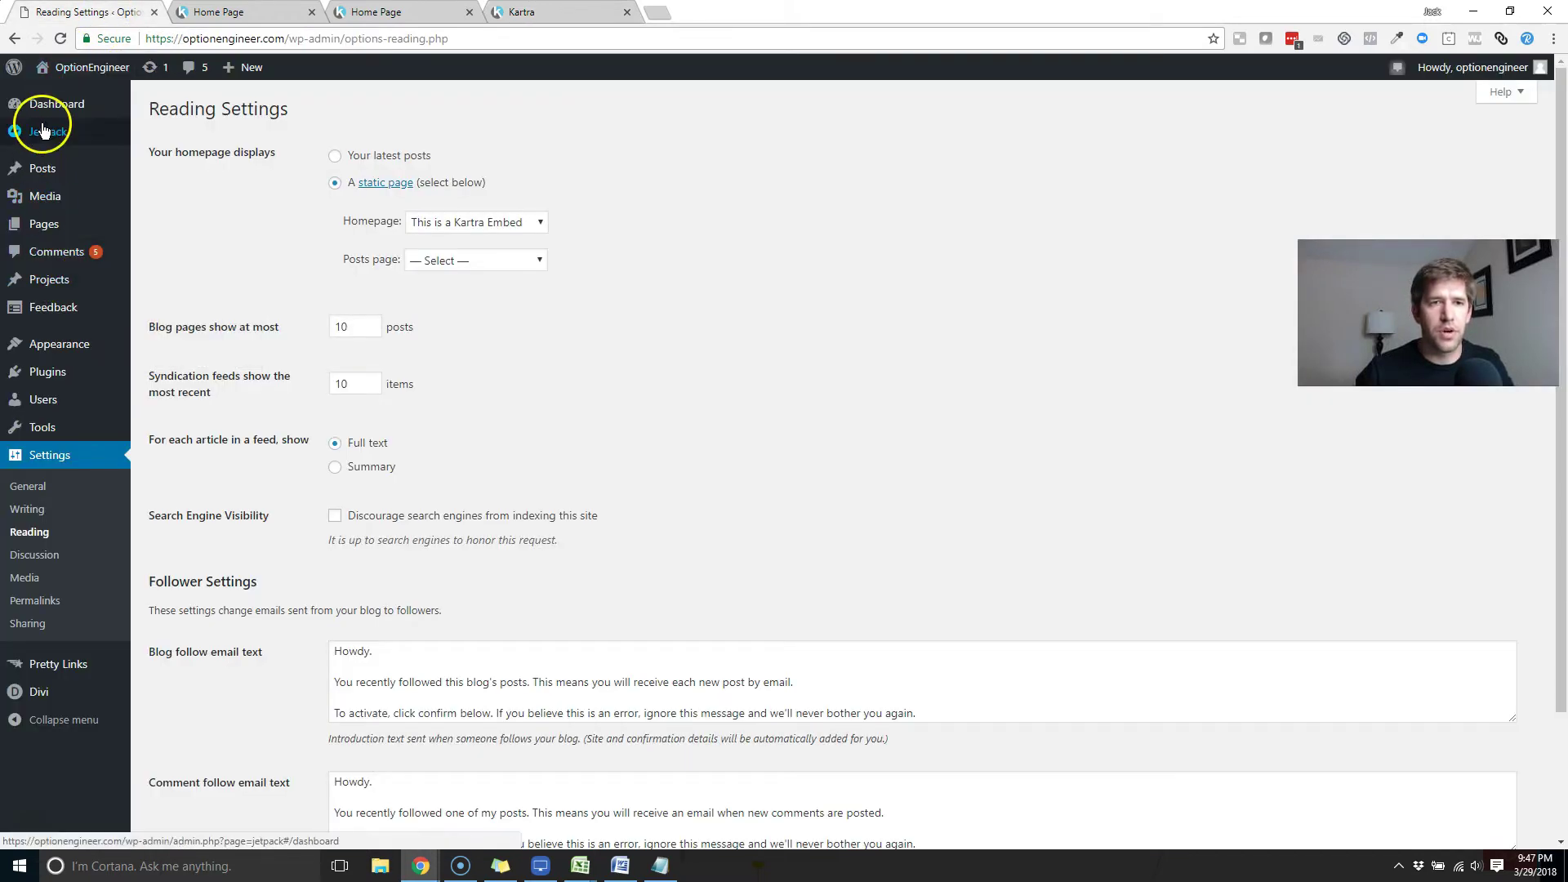
mouse_move(54, 241)
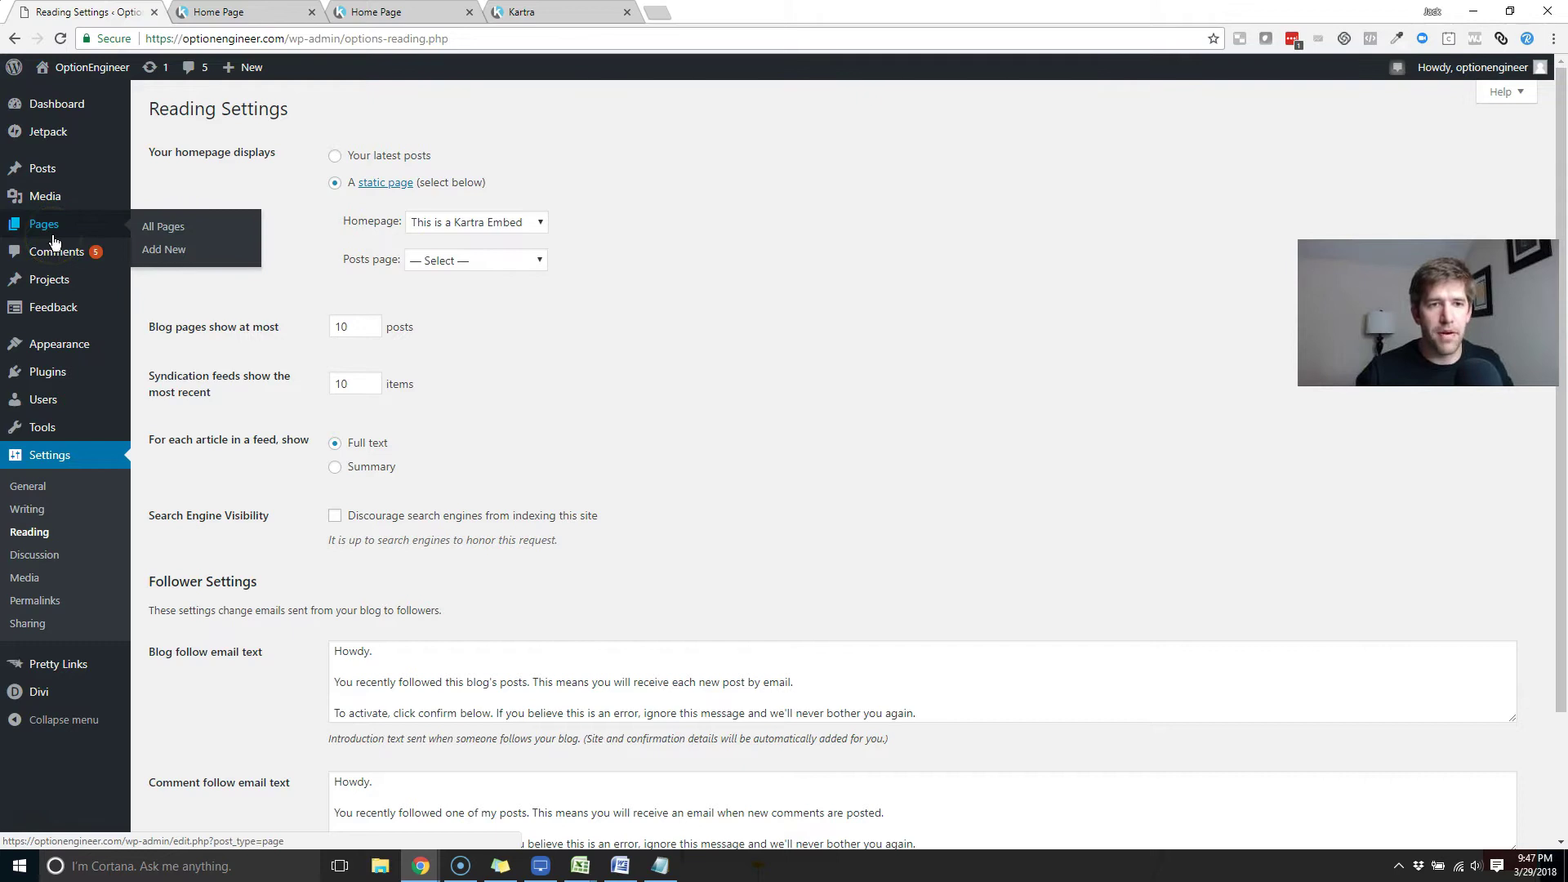
mouse_move(49, 372)
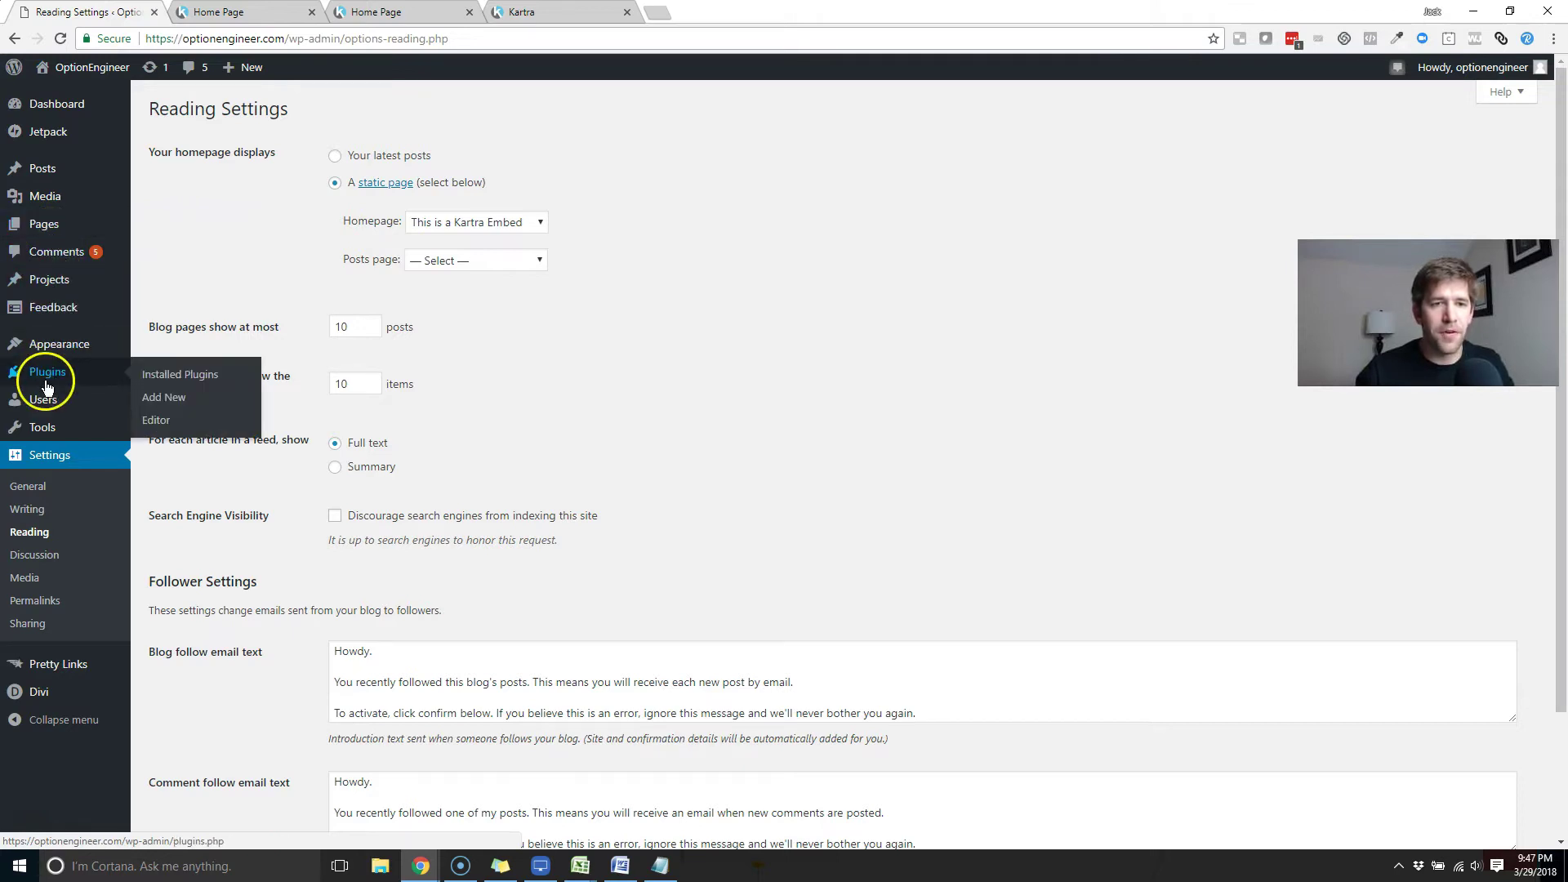
left_click(180, 407)
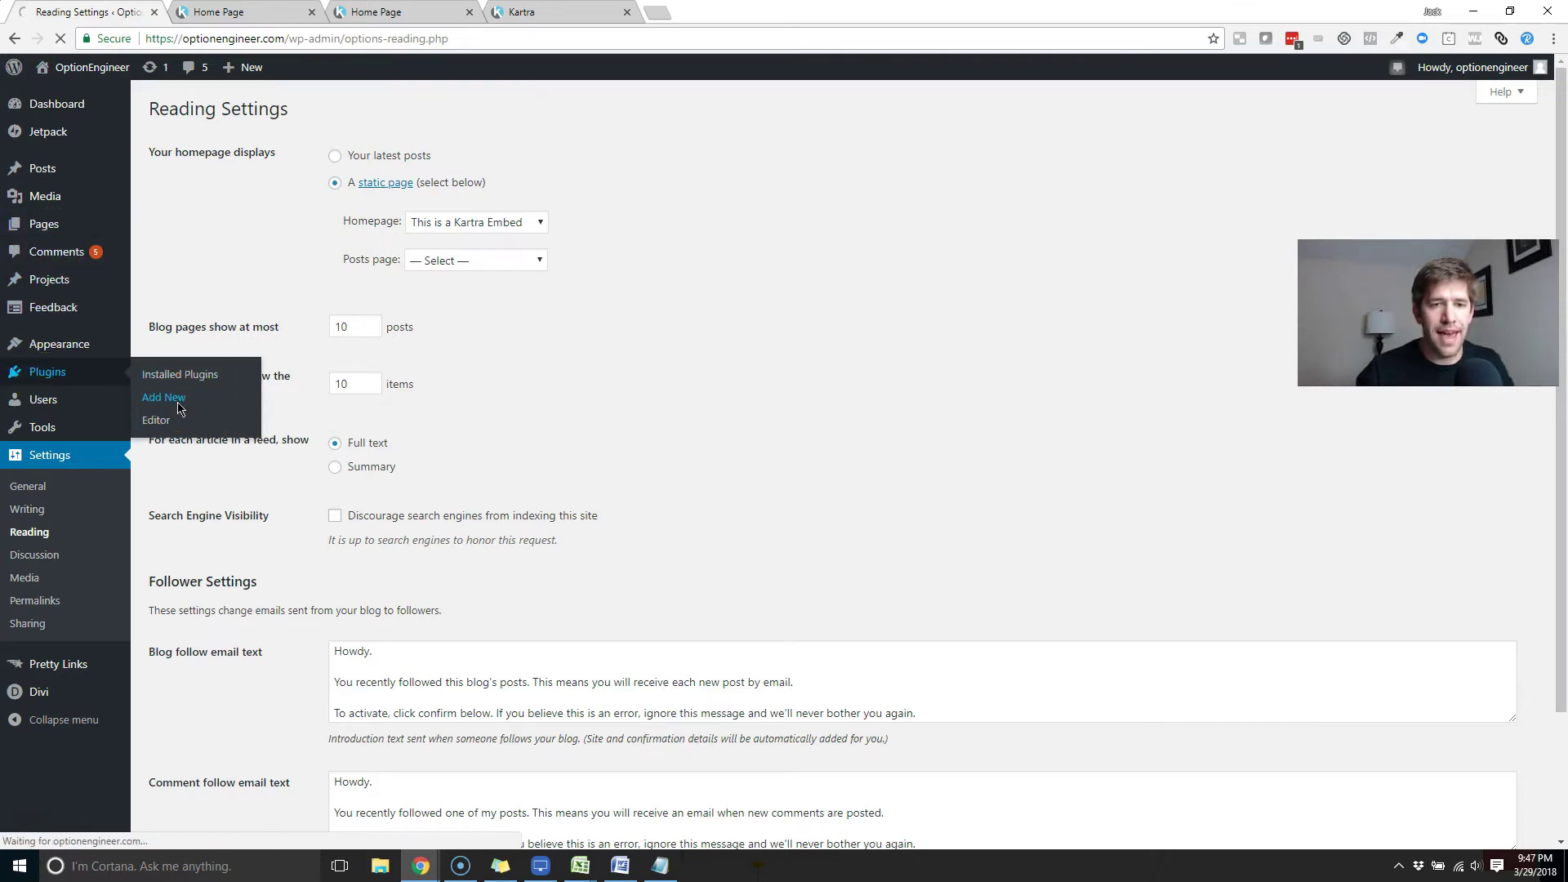
left_click(182, 443)
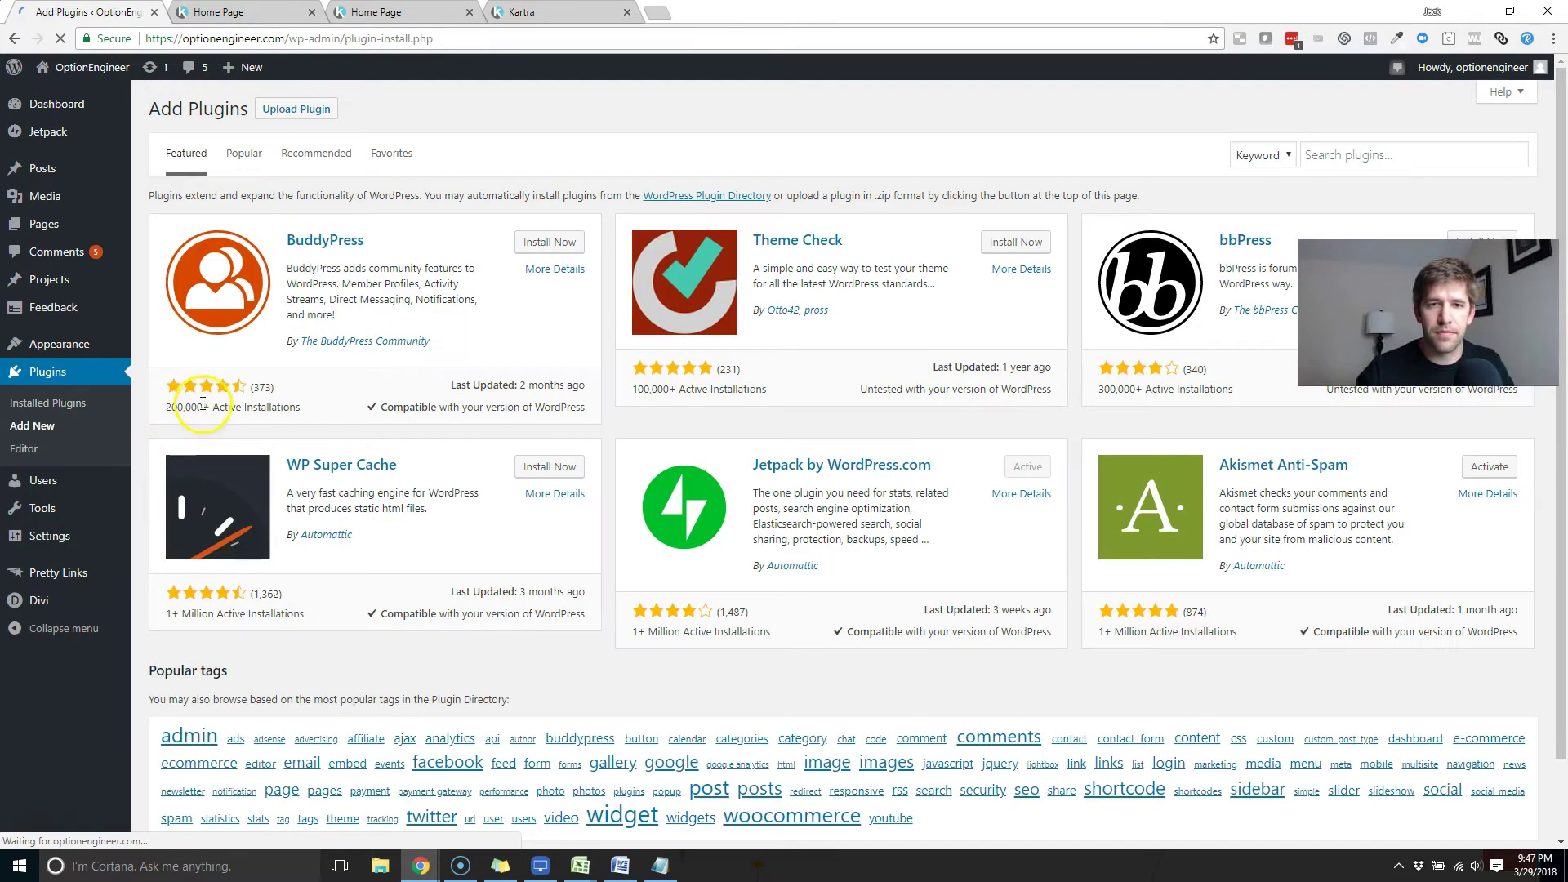
left_click(1376, 157)
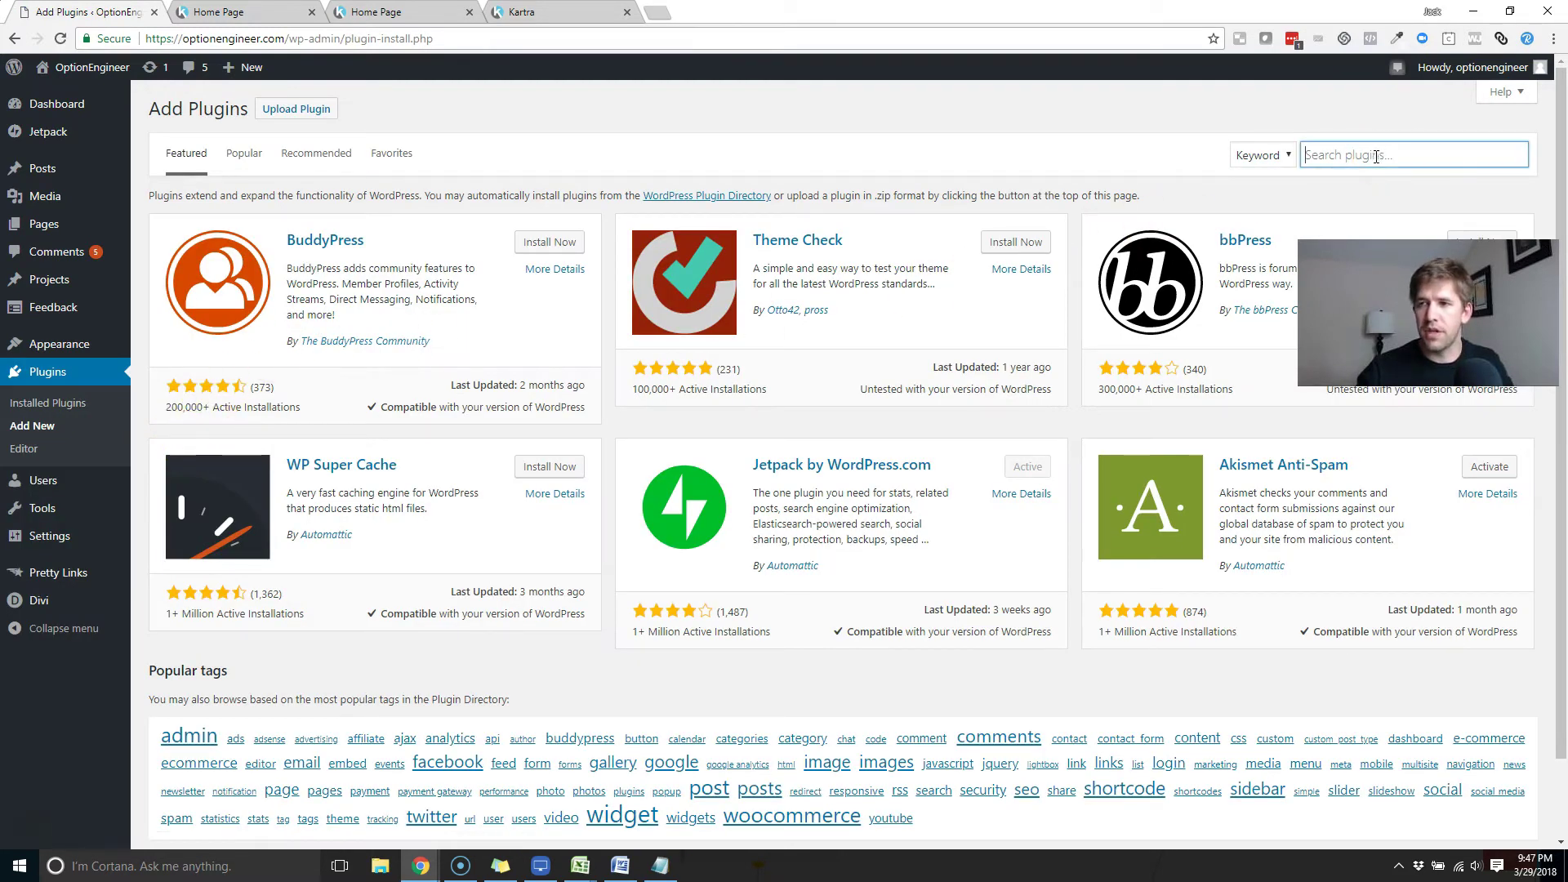
type("blank slate")
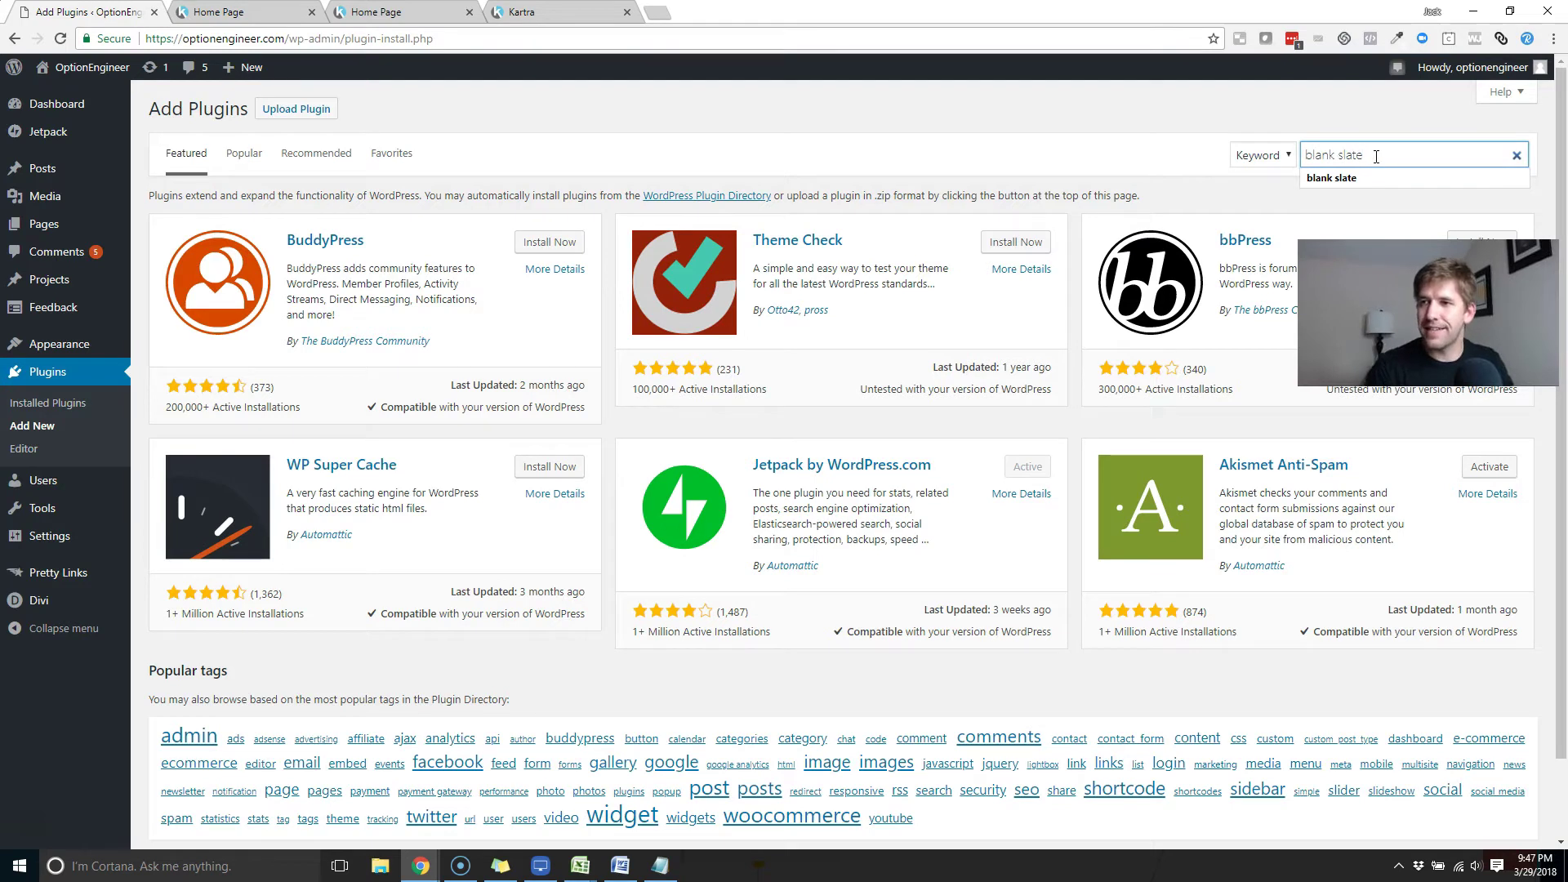
key("Return")
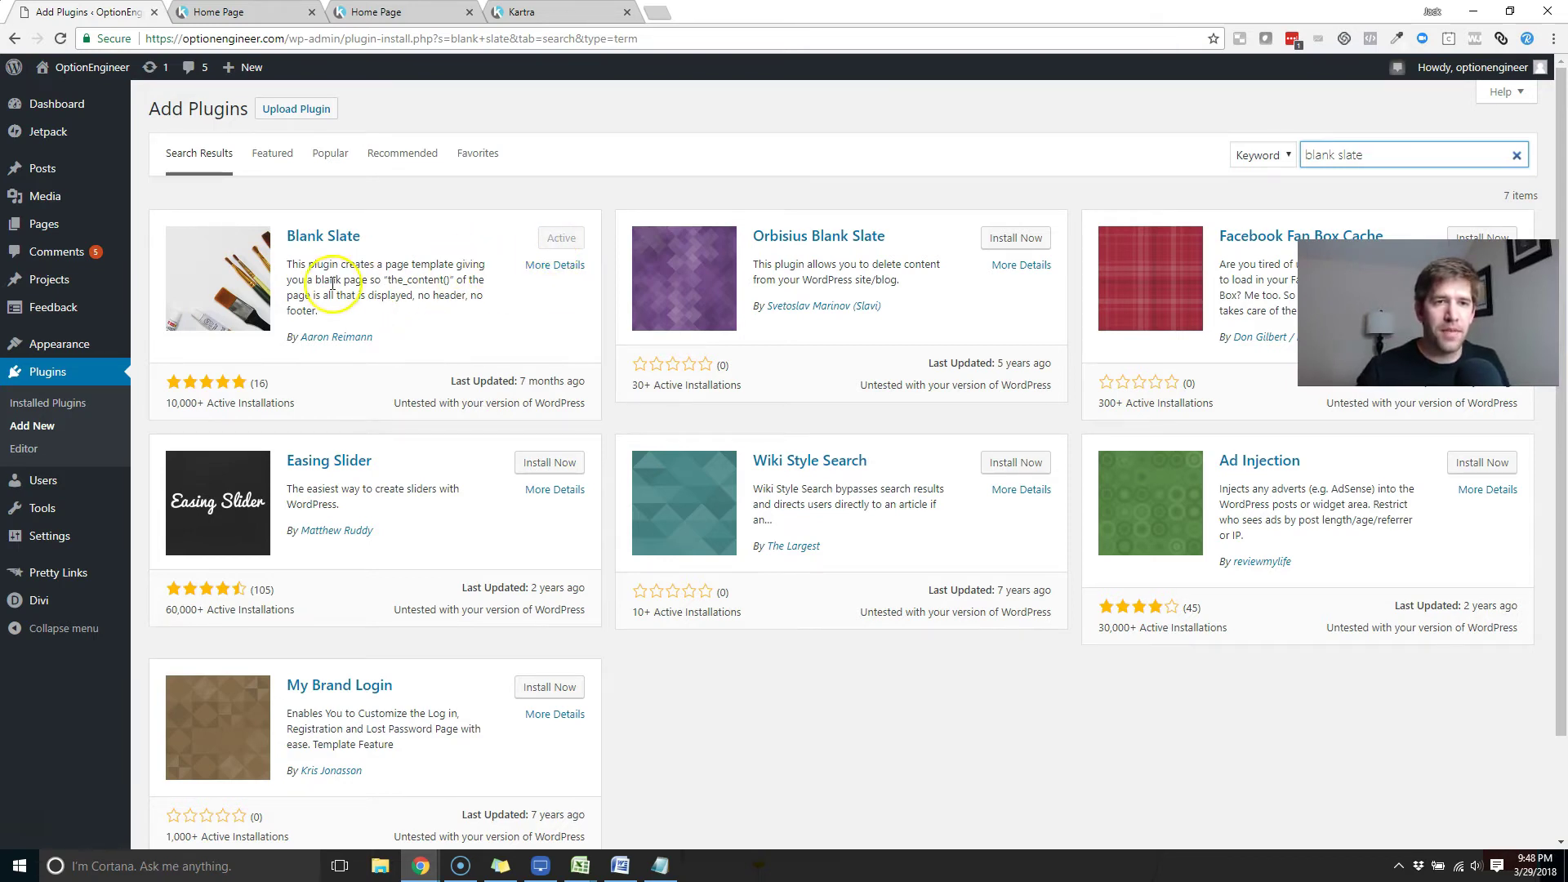
Create a new WordPress page titled 'Kartra Home' so it saves as a draft
mouse_move(18, 222)
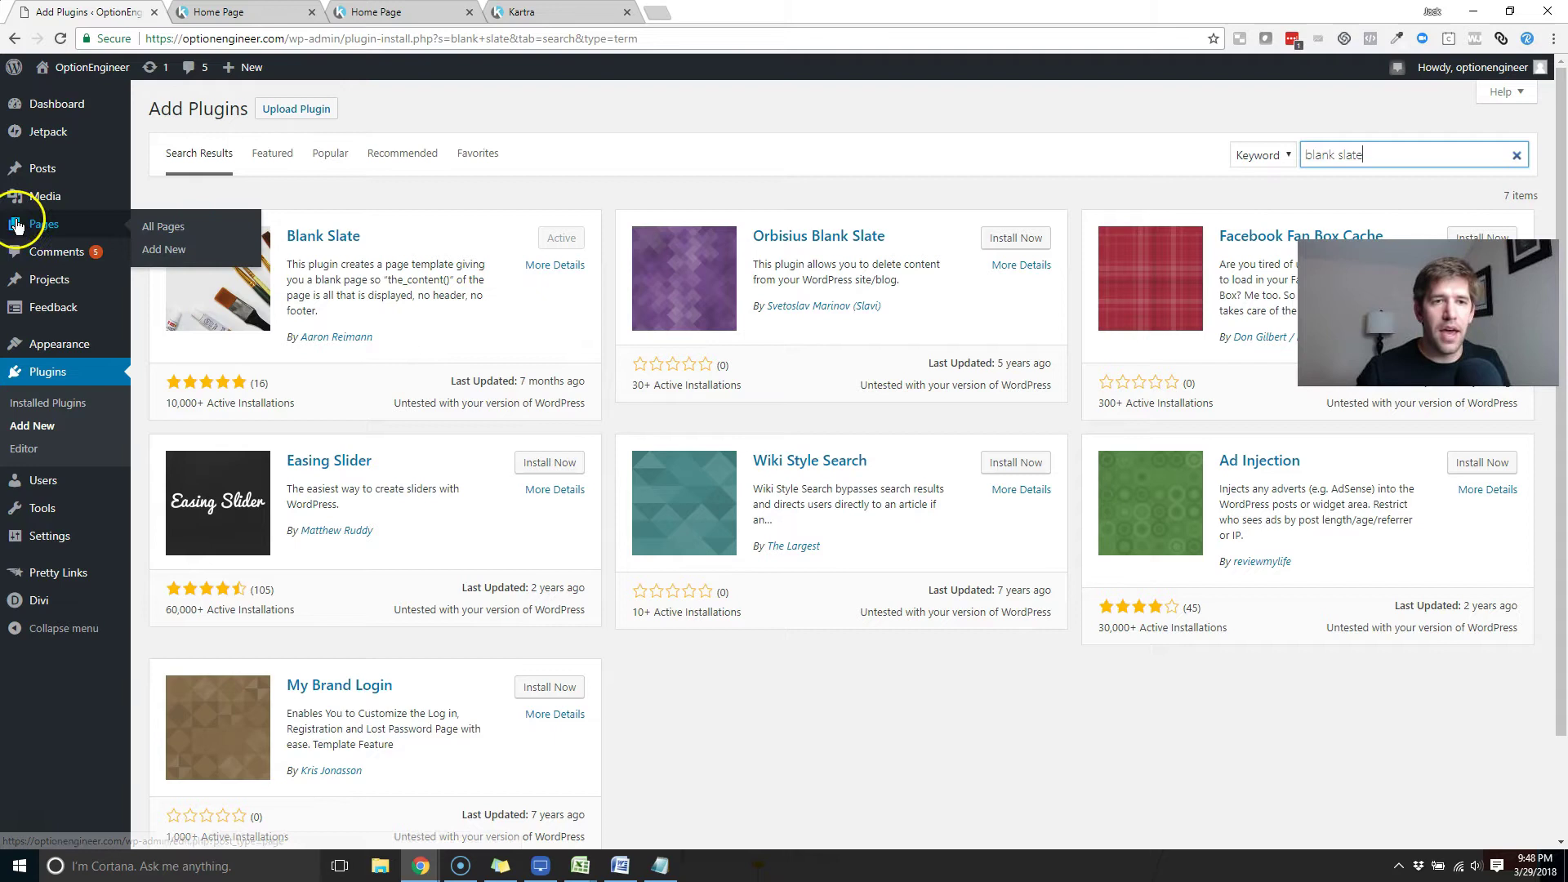
left_click(155, 257)
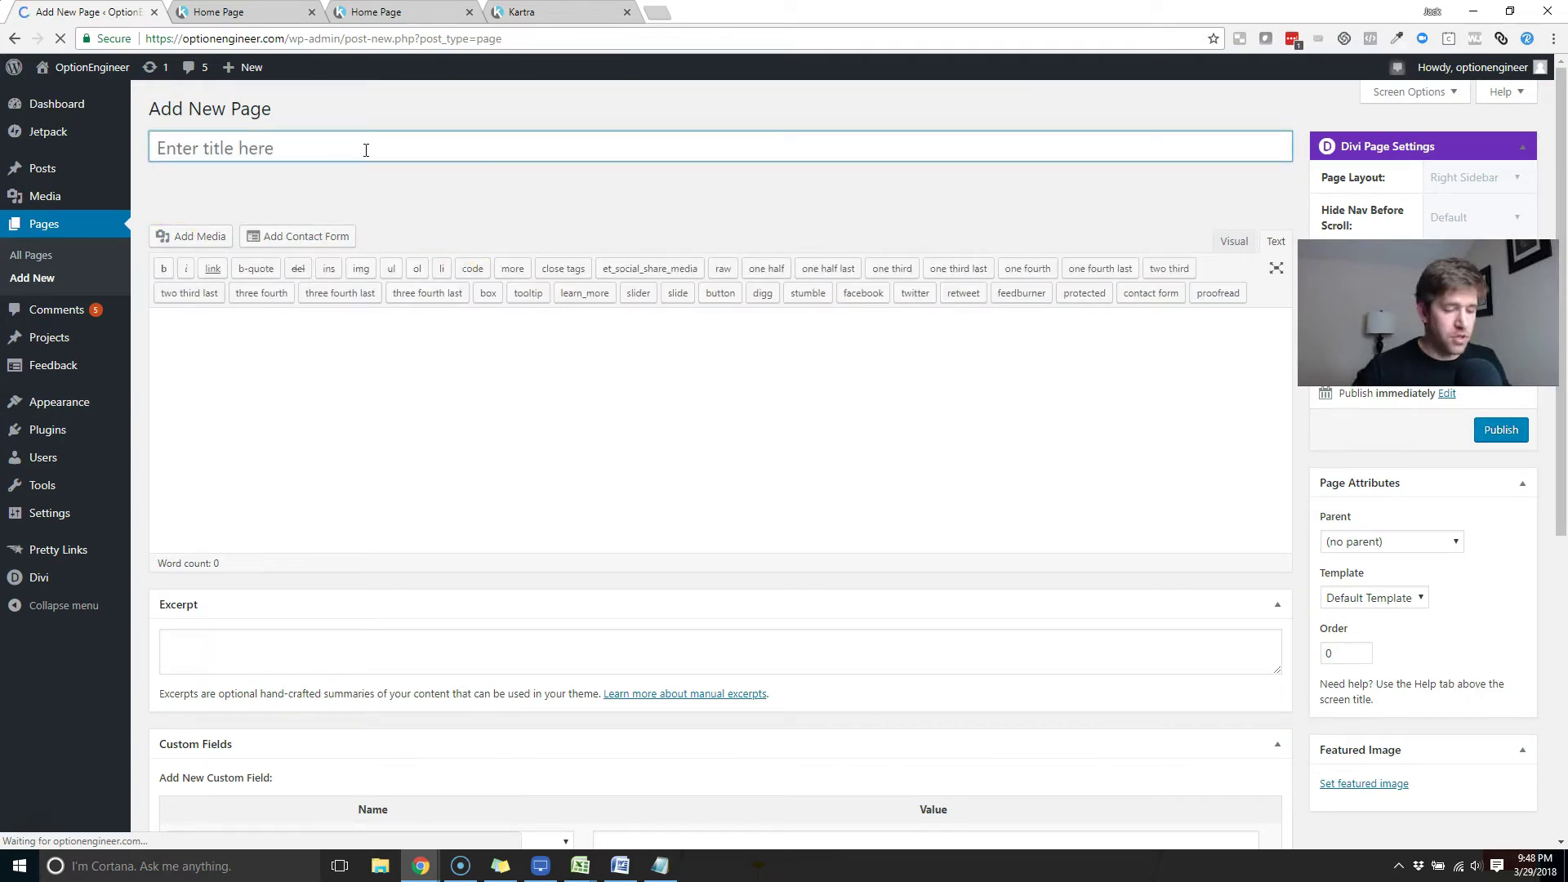
type("Kartra Home")
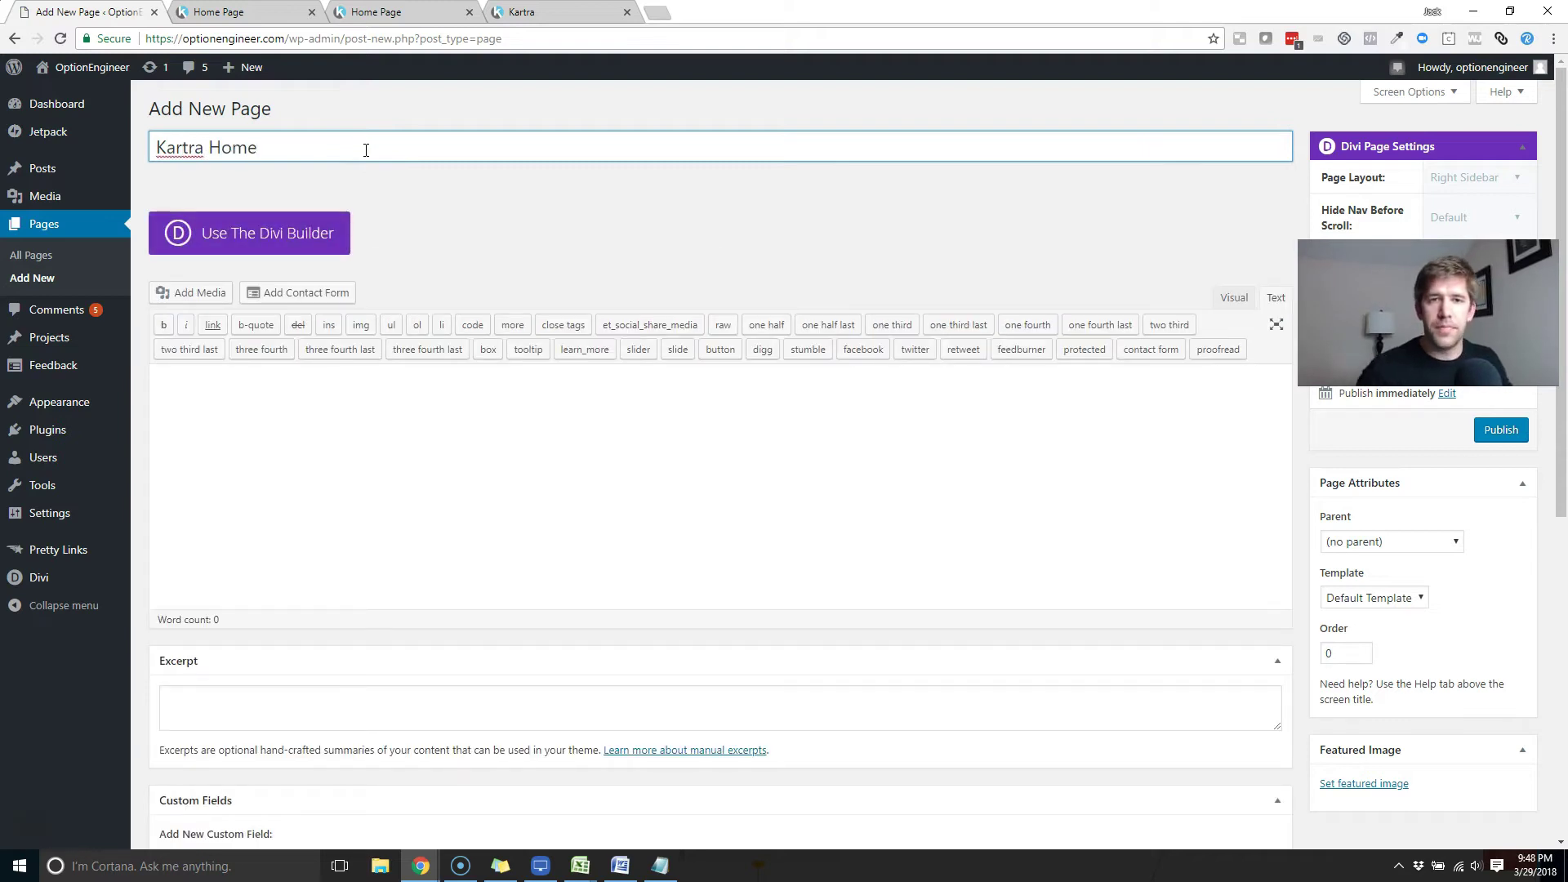
left_click(500, 200)
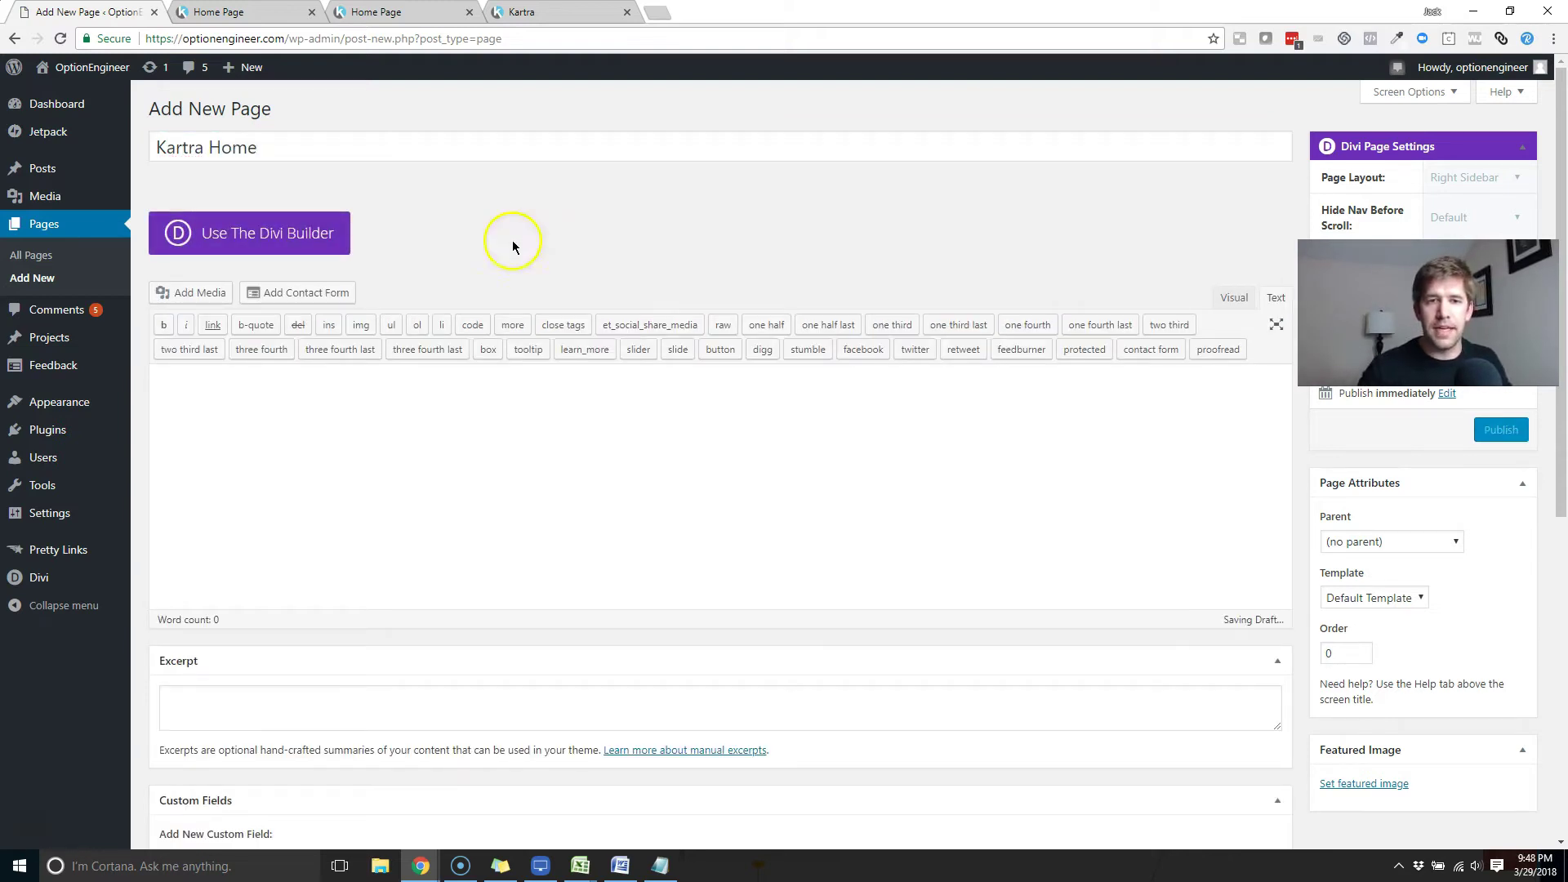
In the Visual editor, type some test text, then delete it to leave the body empty
left_click(1231, 300)
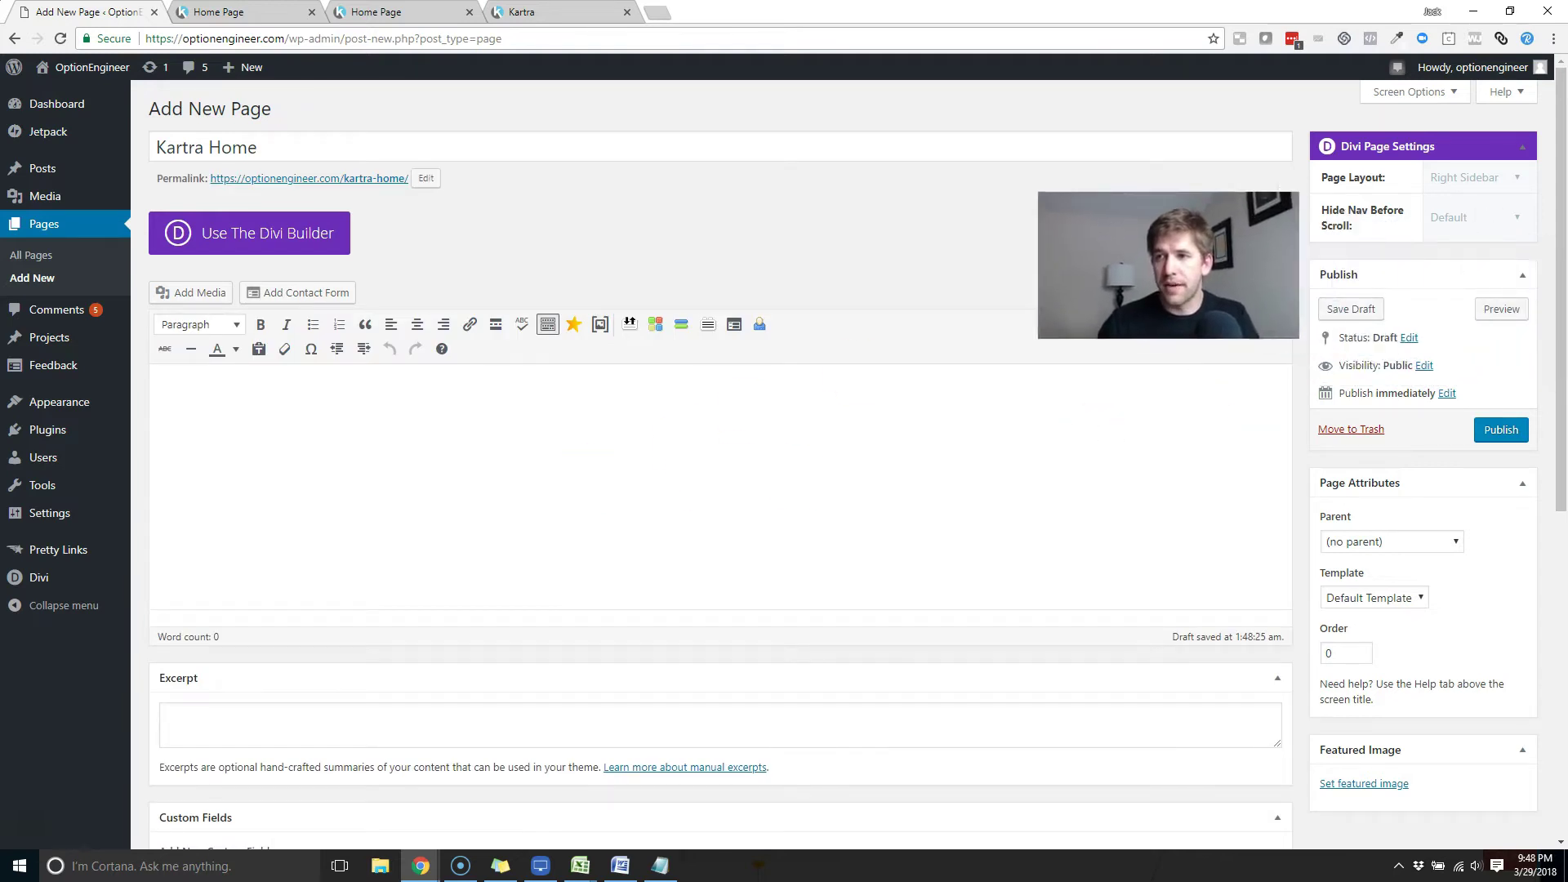
left_click(343, 452)
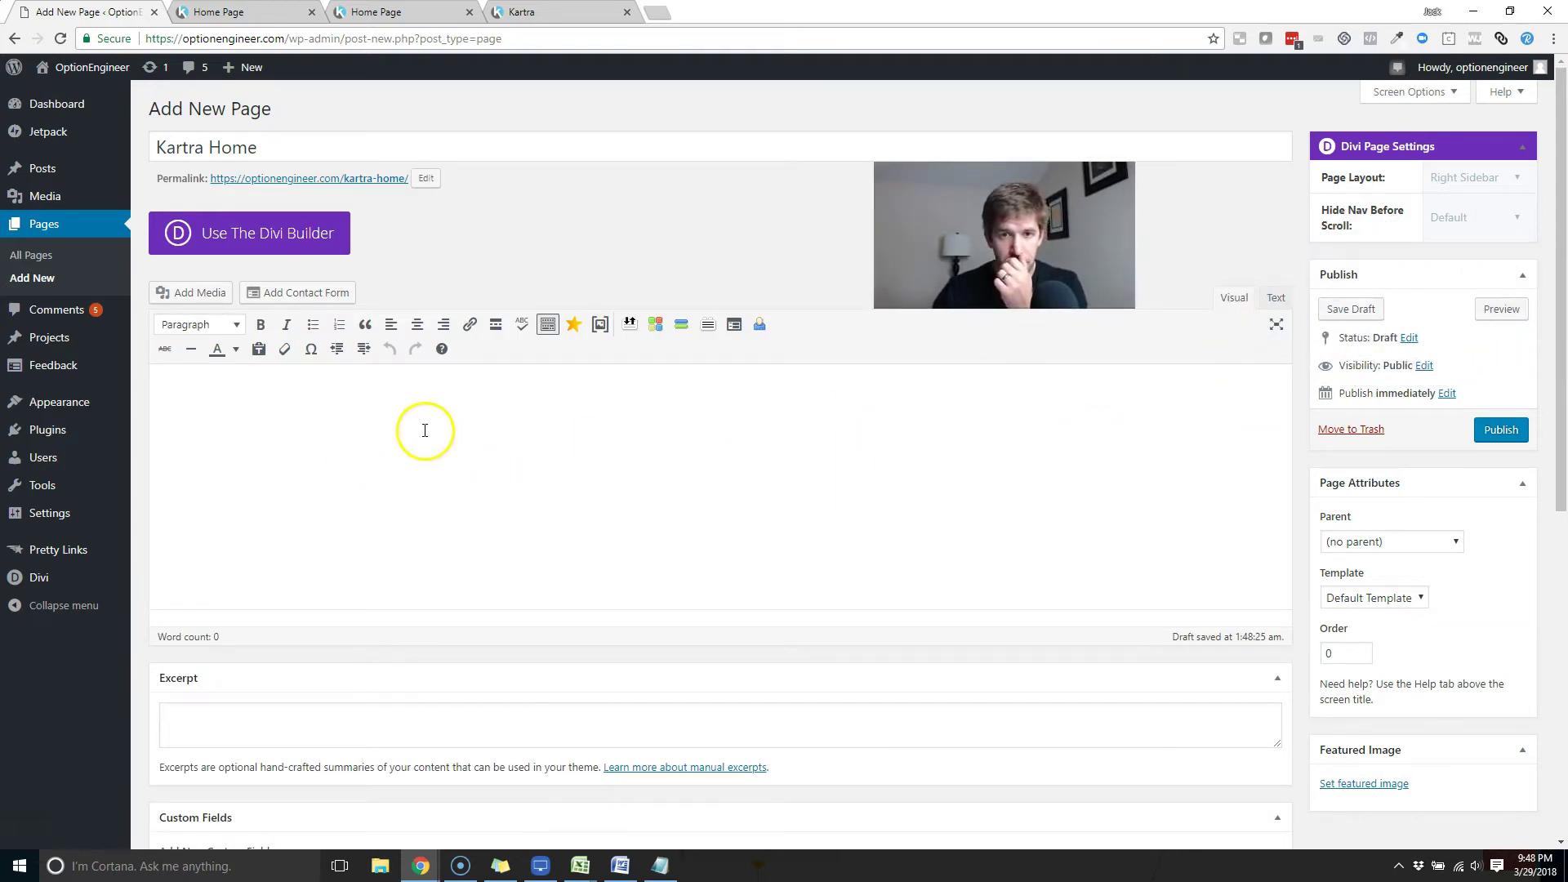
type("DFASDFASDF")
key("Return")
key("Return")
key("Return")
type("ASDFASDFASDF")
key("shift+Up")
key("shift+Up")
key("shift+Up")
key("shift+Up")
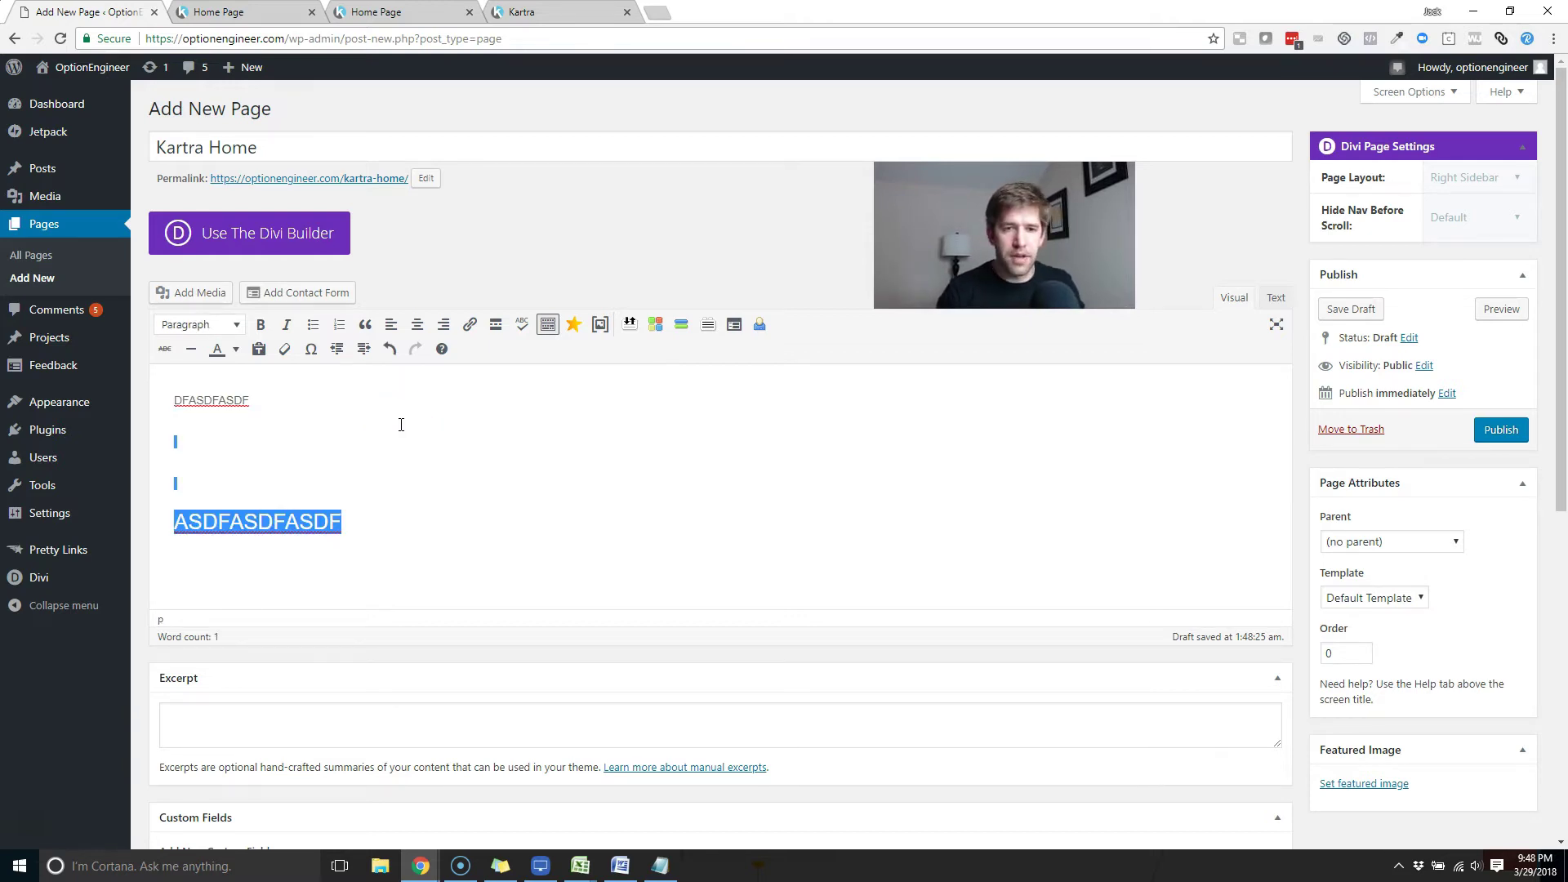
key("BackSpace")
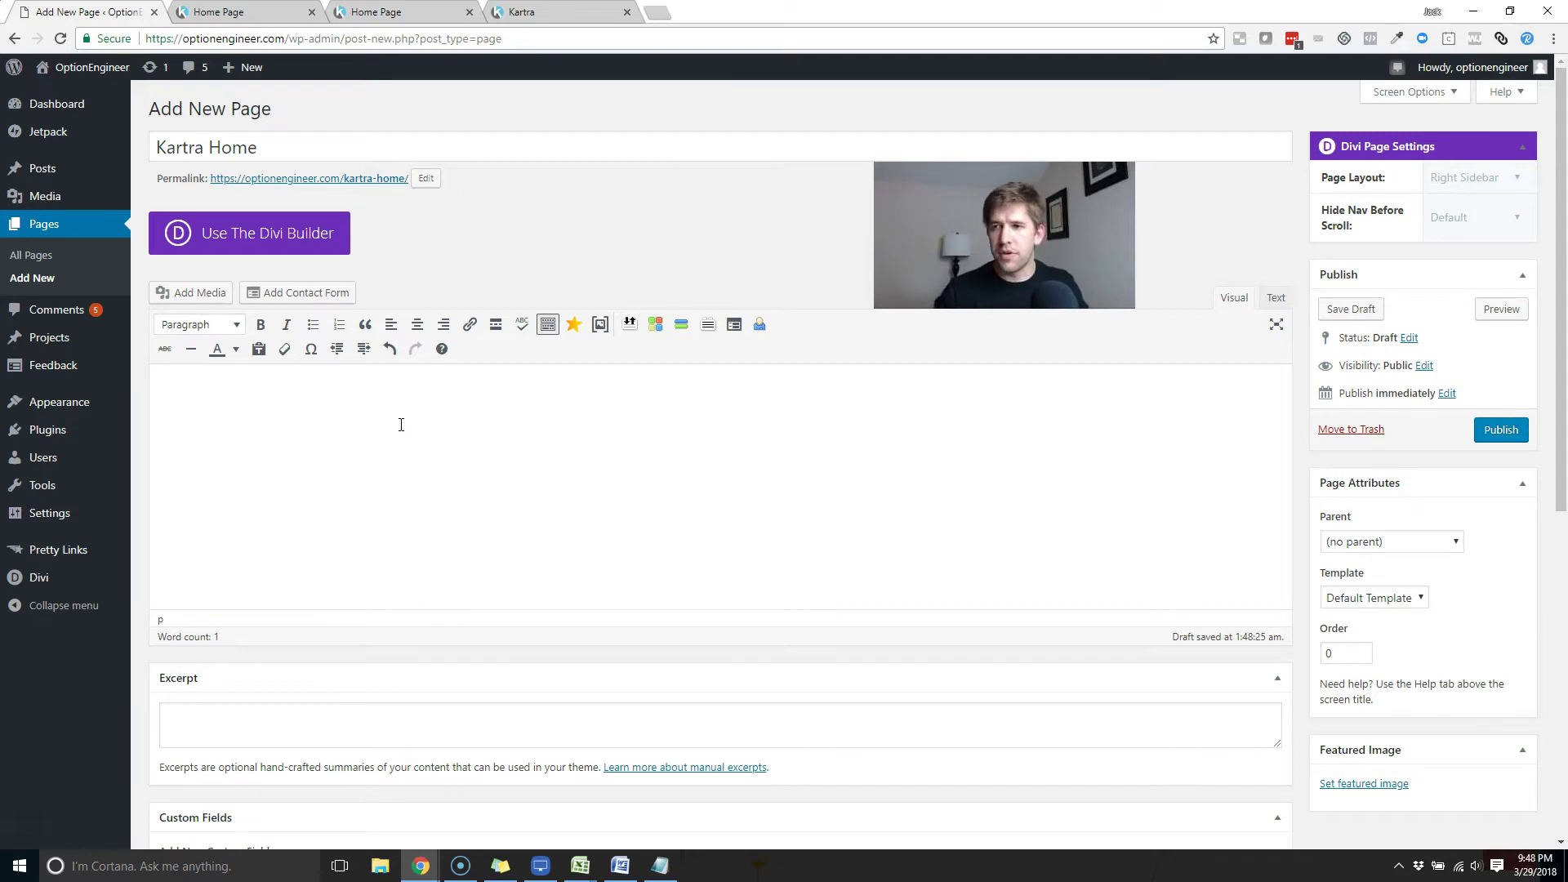
Paste the Kartra embed script into the page body in the Text editor
left_click(1275, 299)
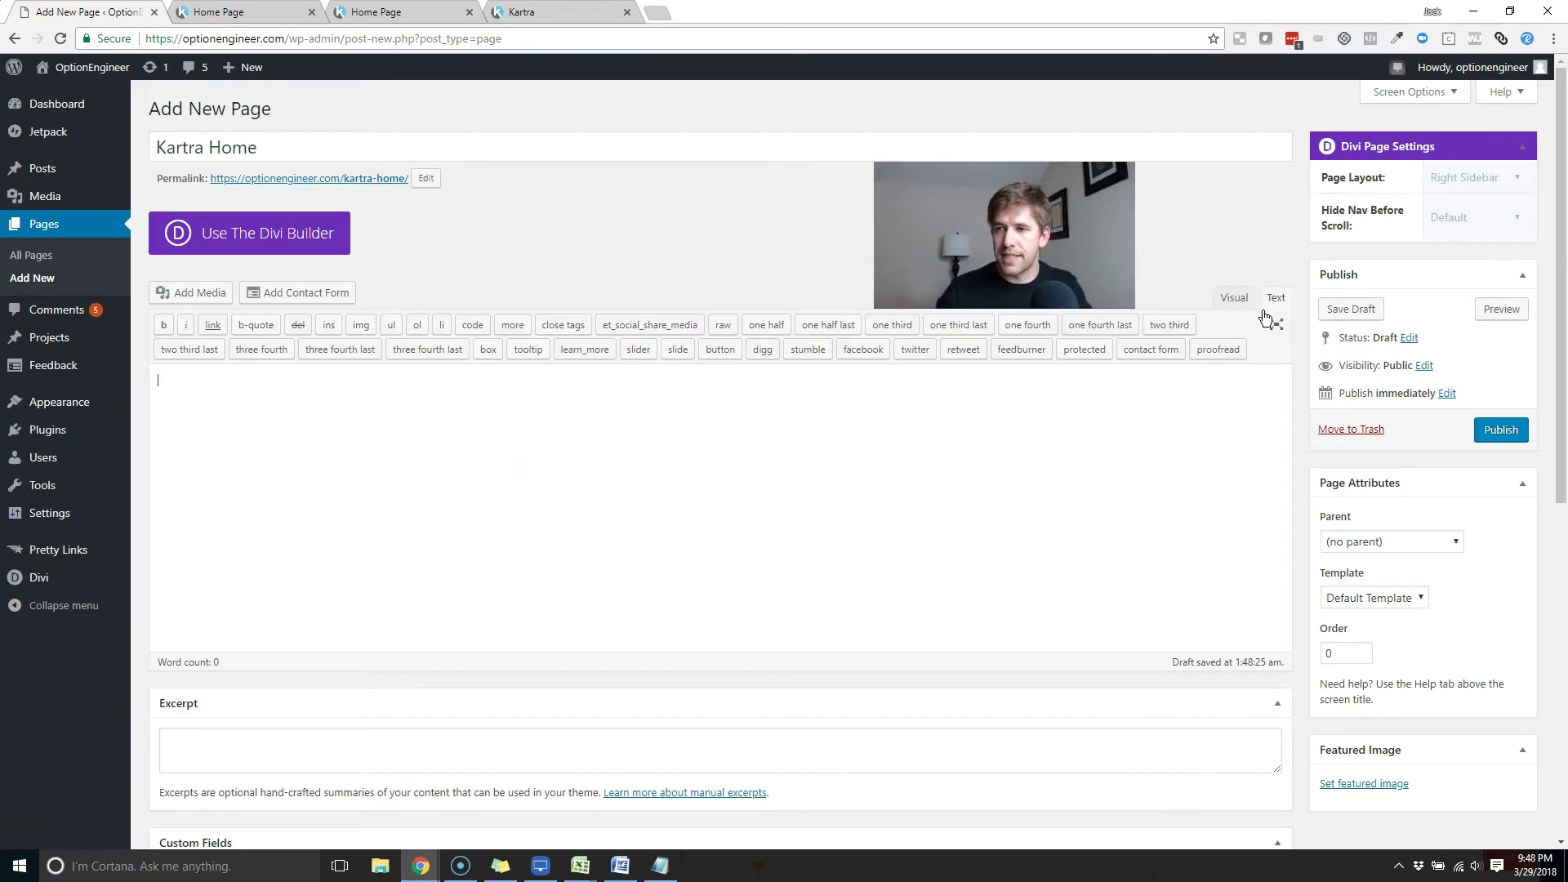
left_click(848, 547)
left_click(680, 495)
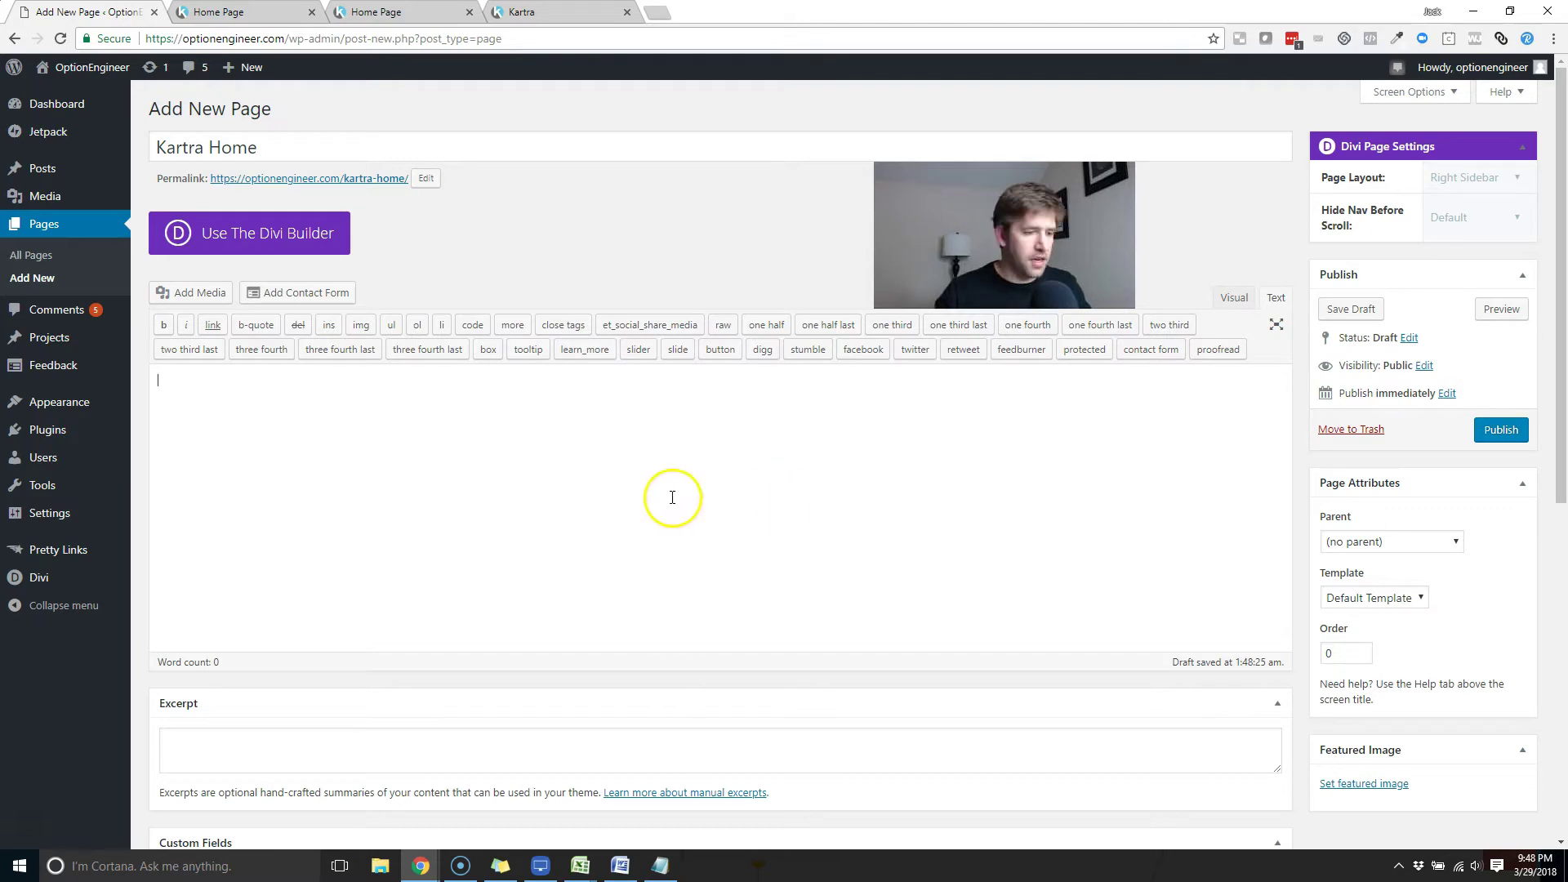
left_click(660, 866)
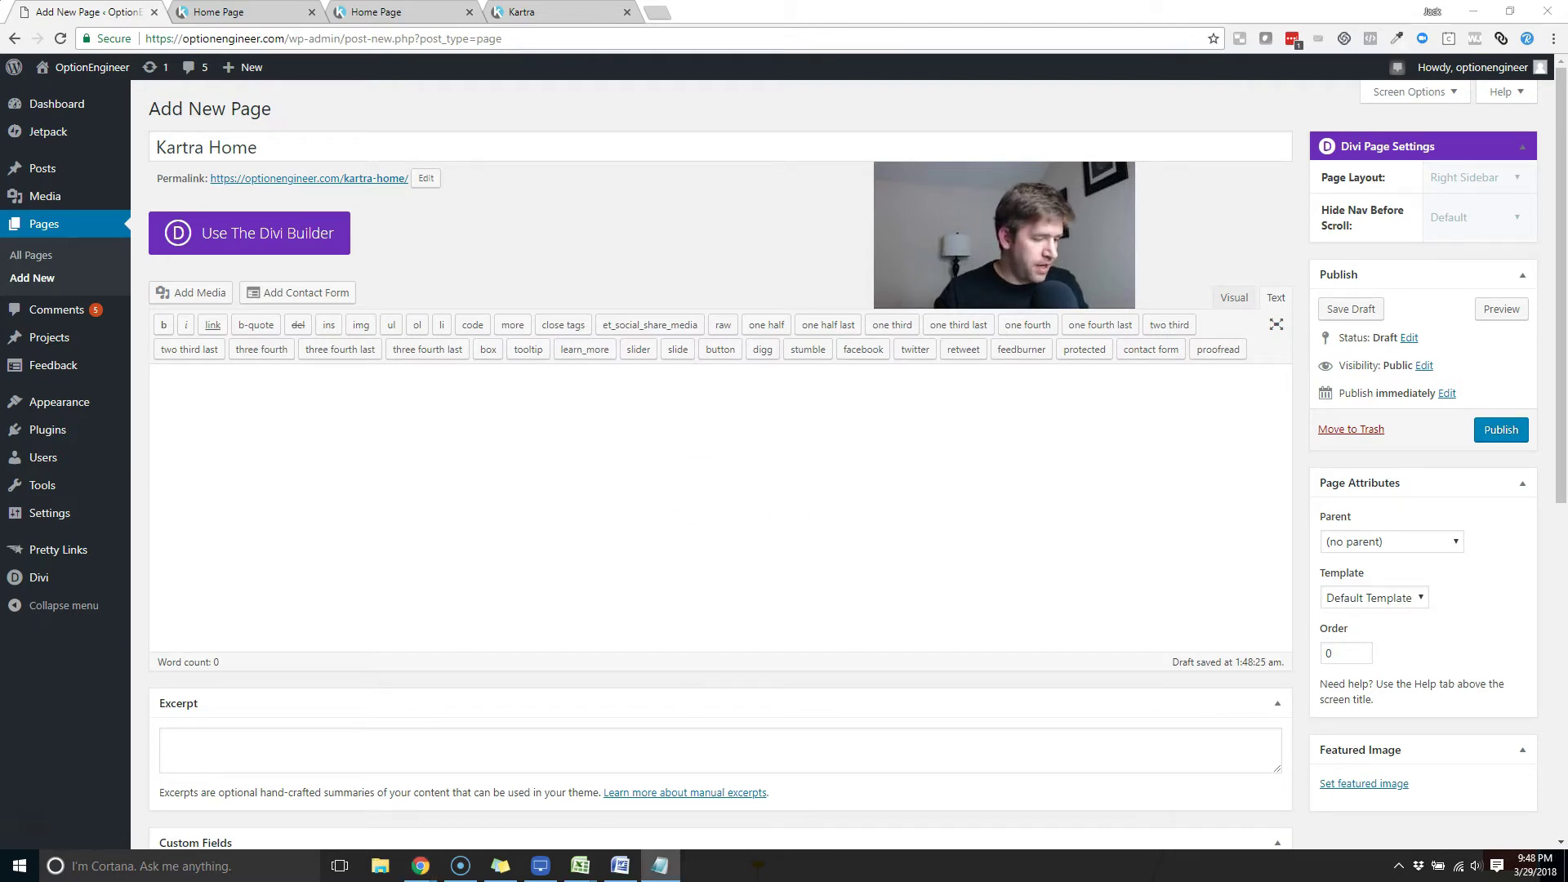
left_click(476, 433)
type("<script type=\"text/javascript\" src=\"https://ninetofi.kartra.com/page/embed/1nsBrhKuz7rK\"></script>")
left_click_drag(870, 408, 74, 365)
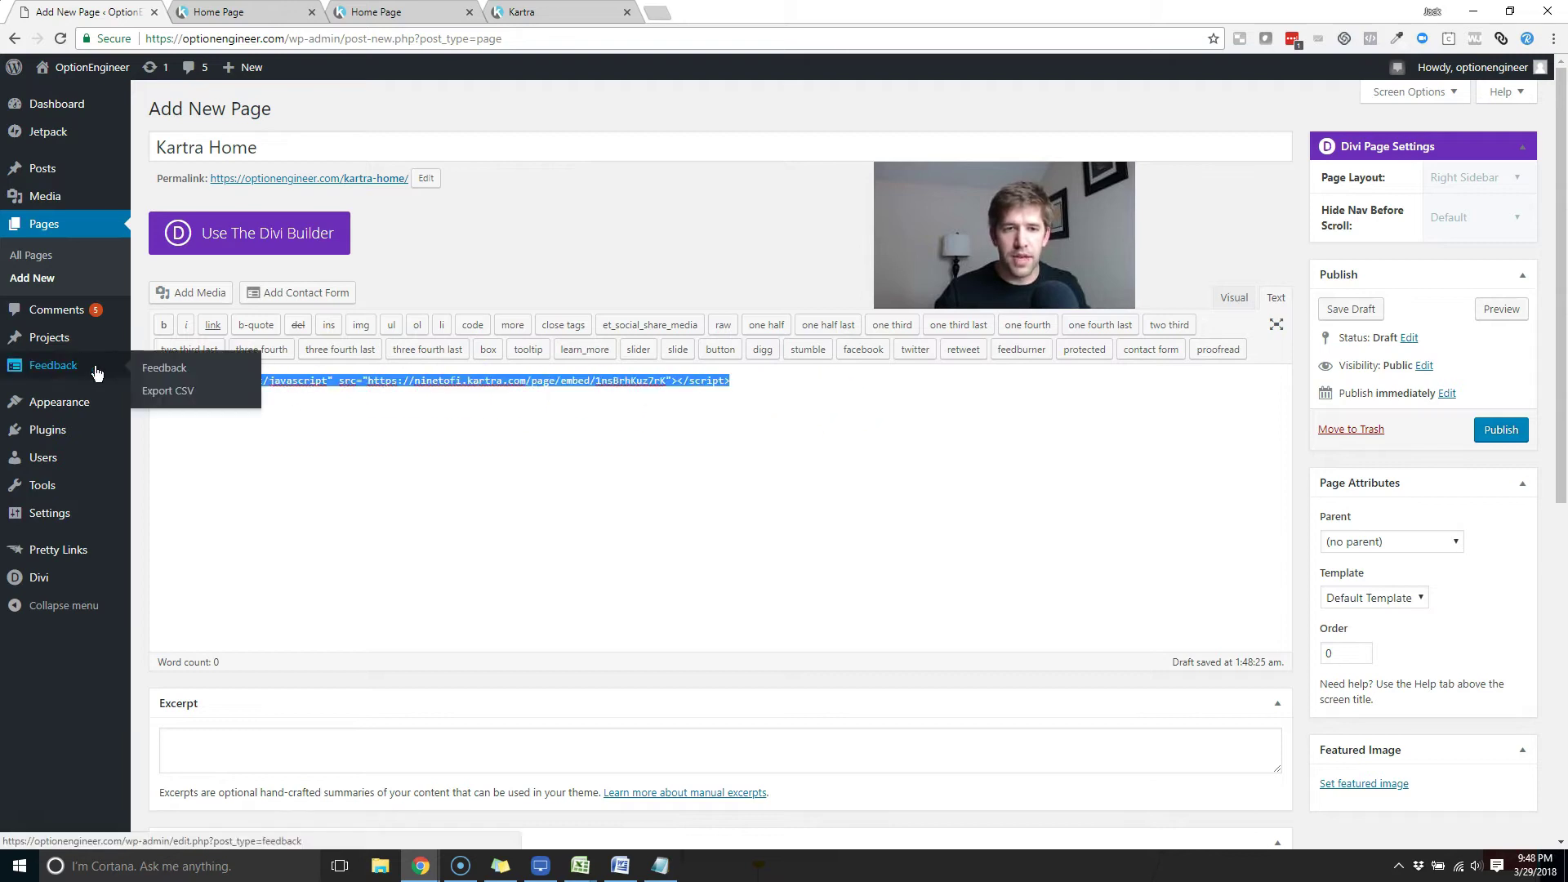
left_click(595, 449)
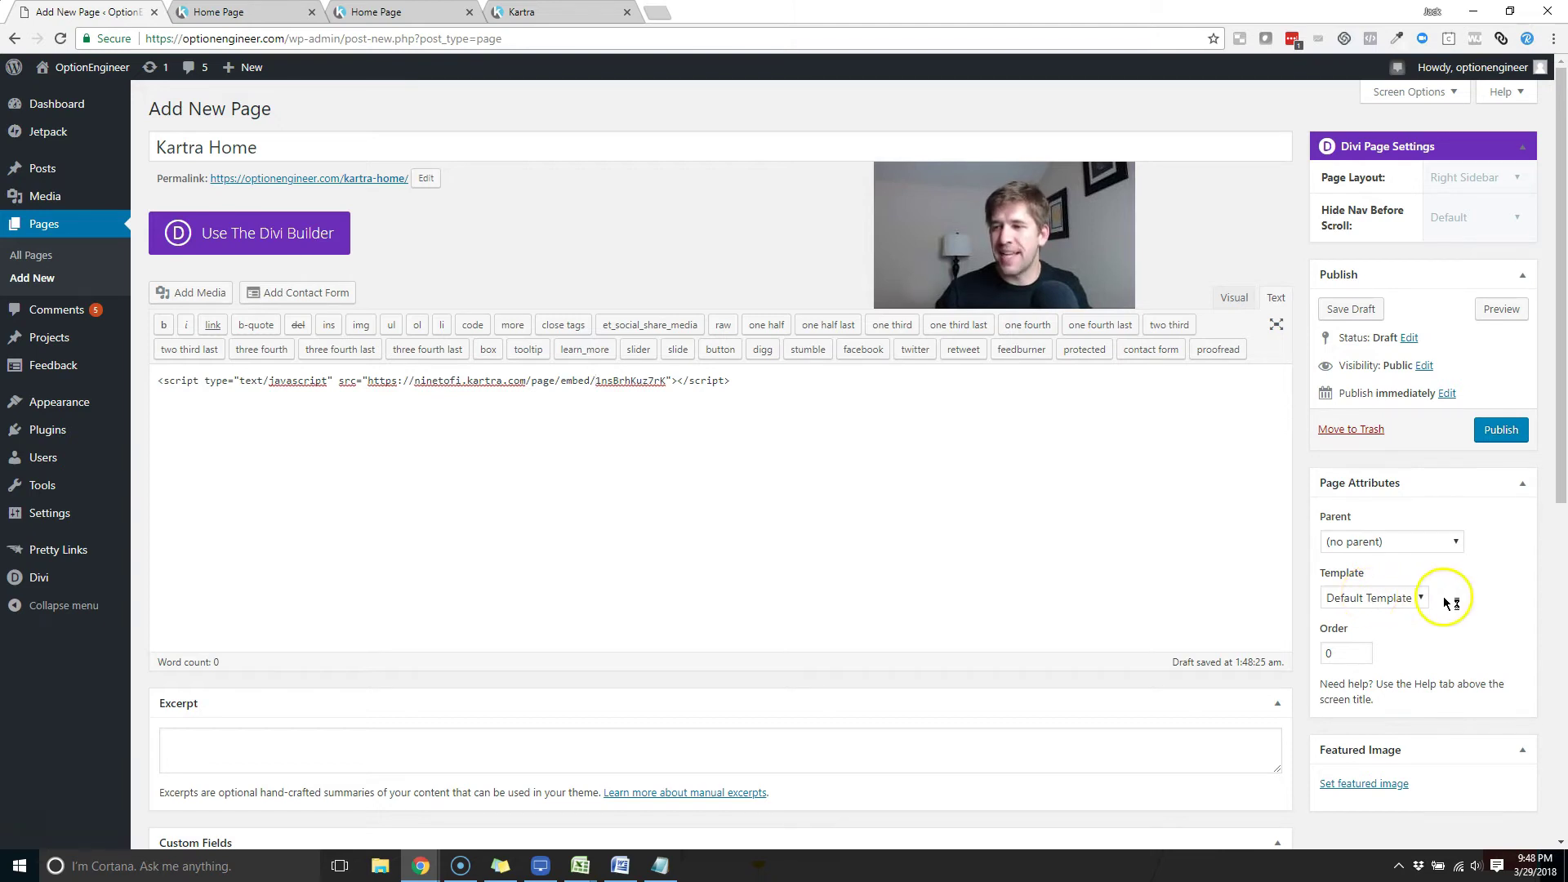
Set the page template to Blank Slate
left_click(1417, 602)
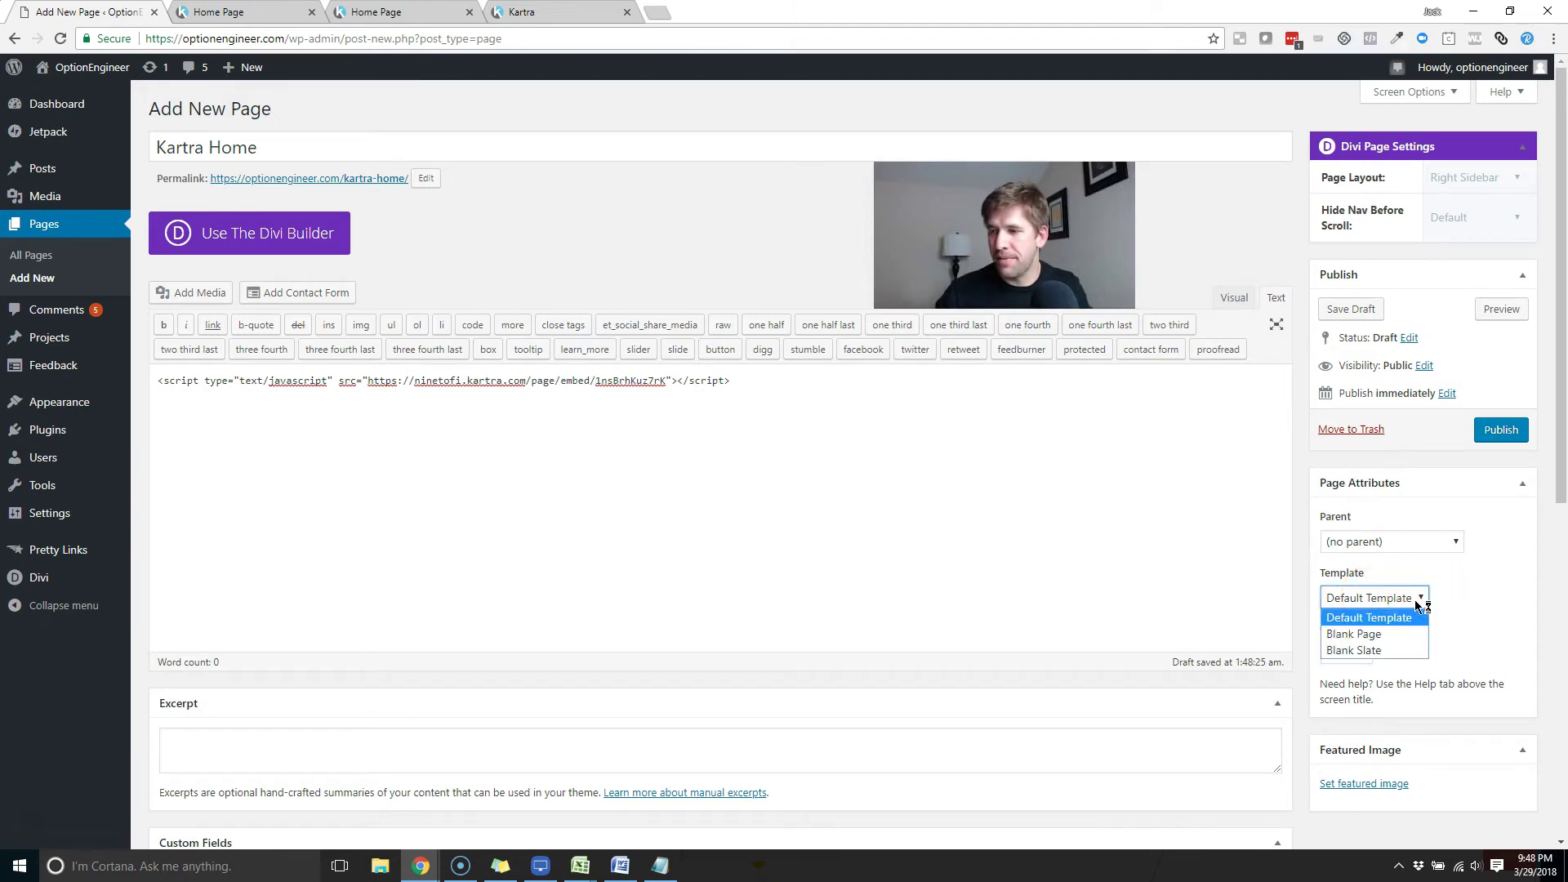
left_click(1364, 654)
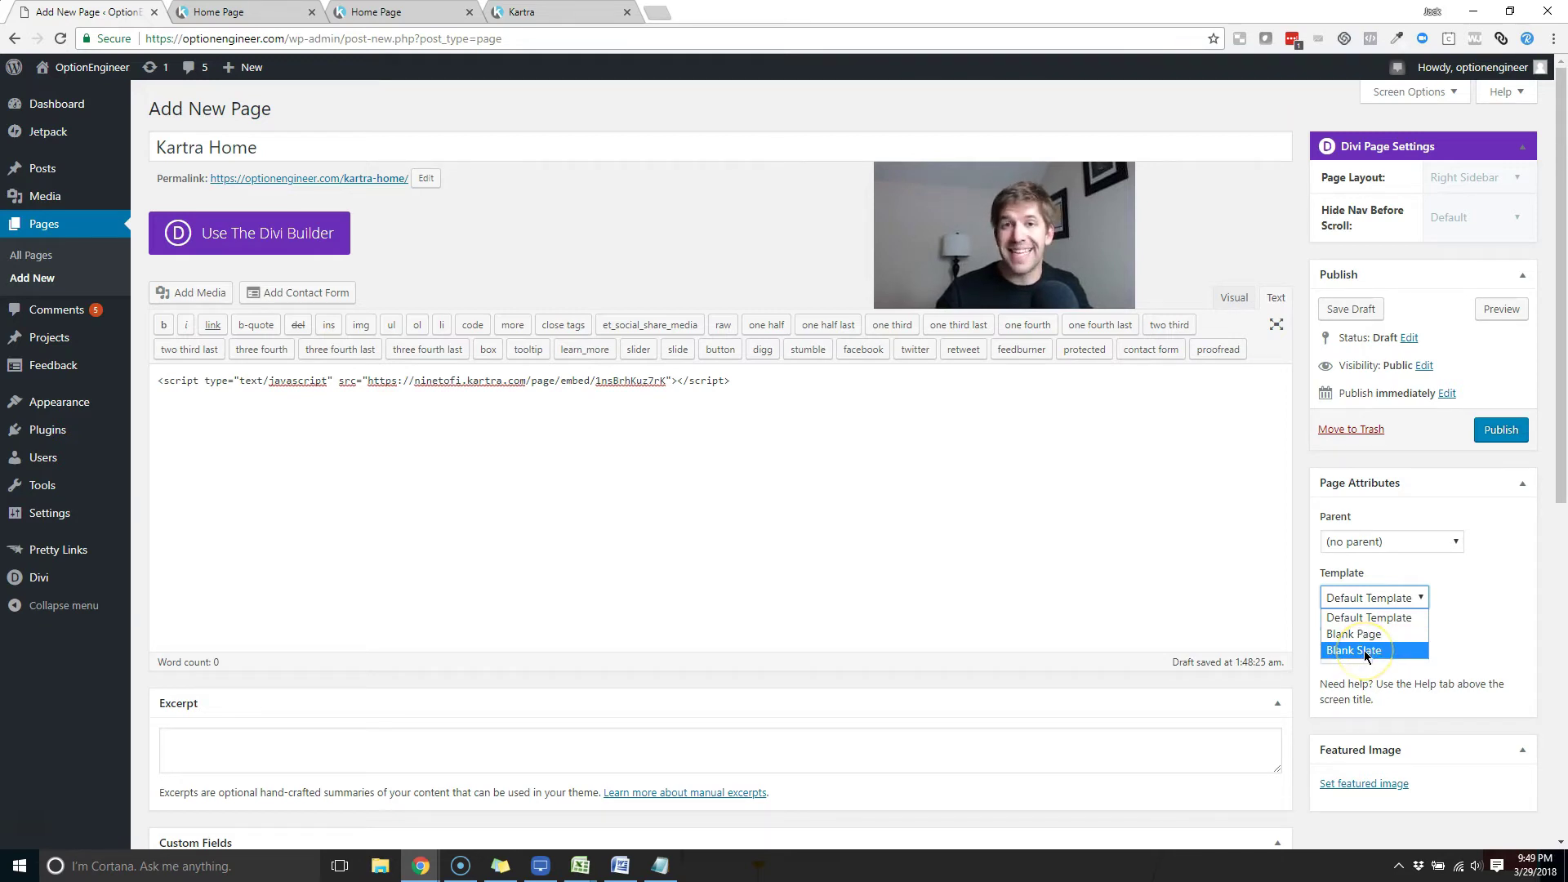
left_click(1365, 650)
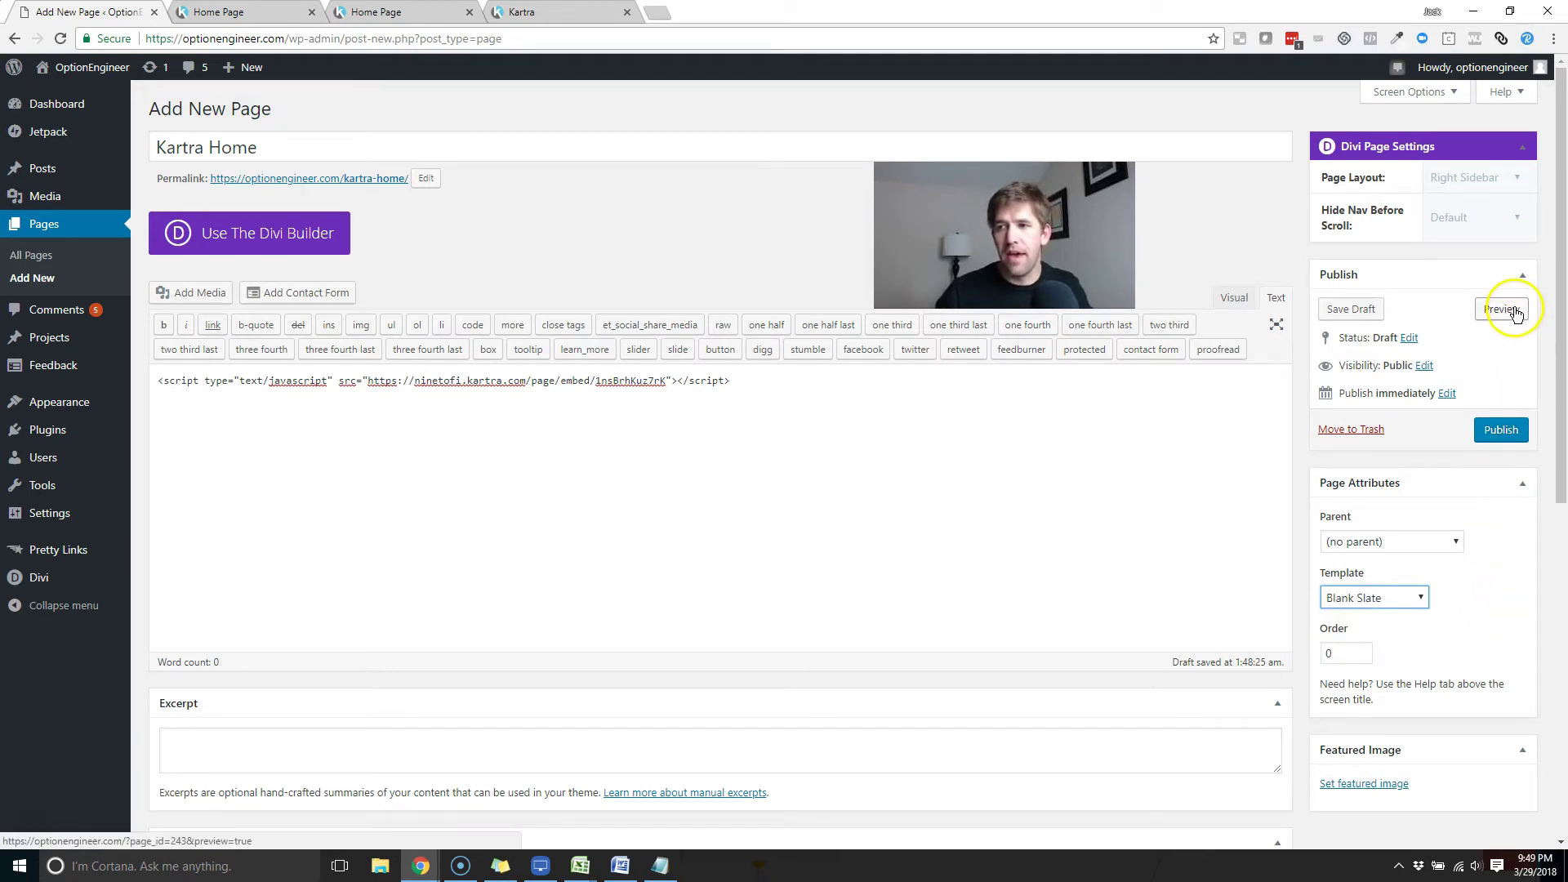
Publish the Kartra Home page and open the live page in a new tab
left_click(1487, 433)
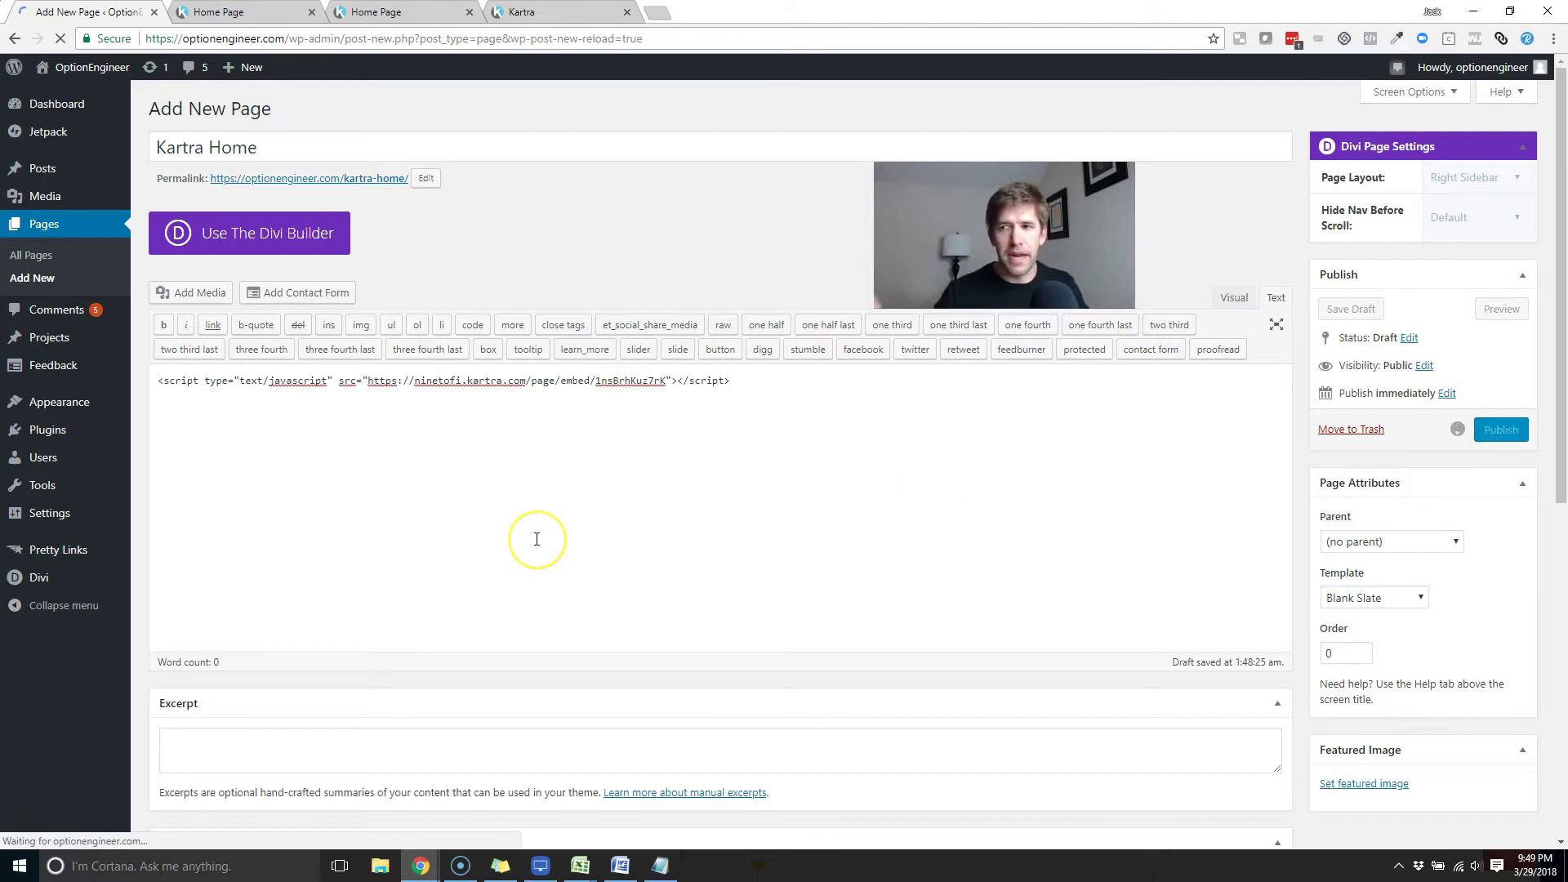
left_click(487, 599)
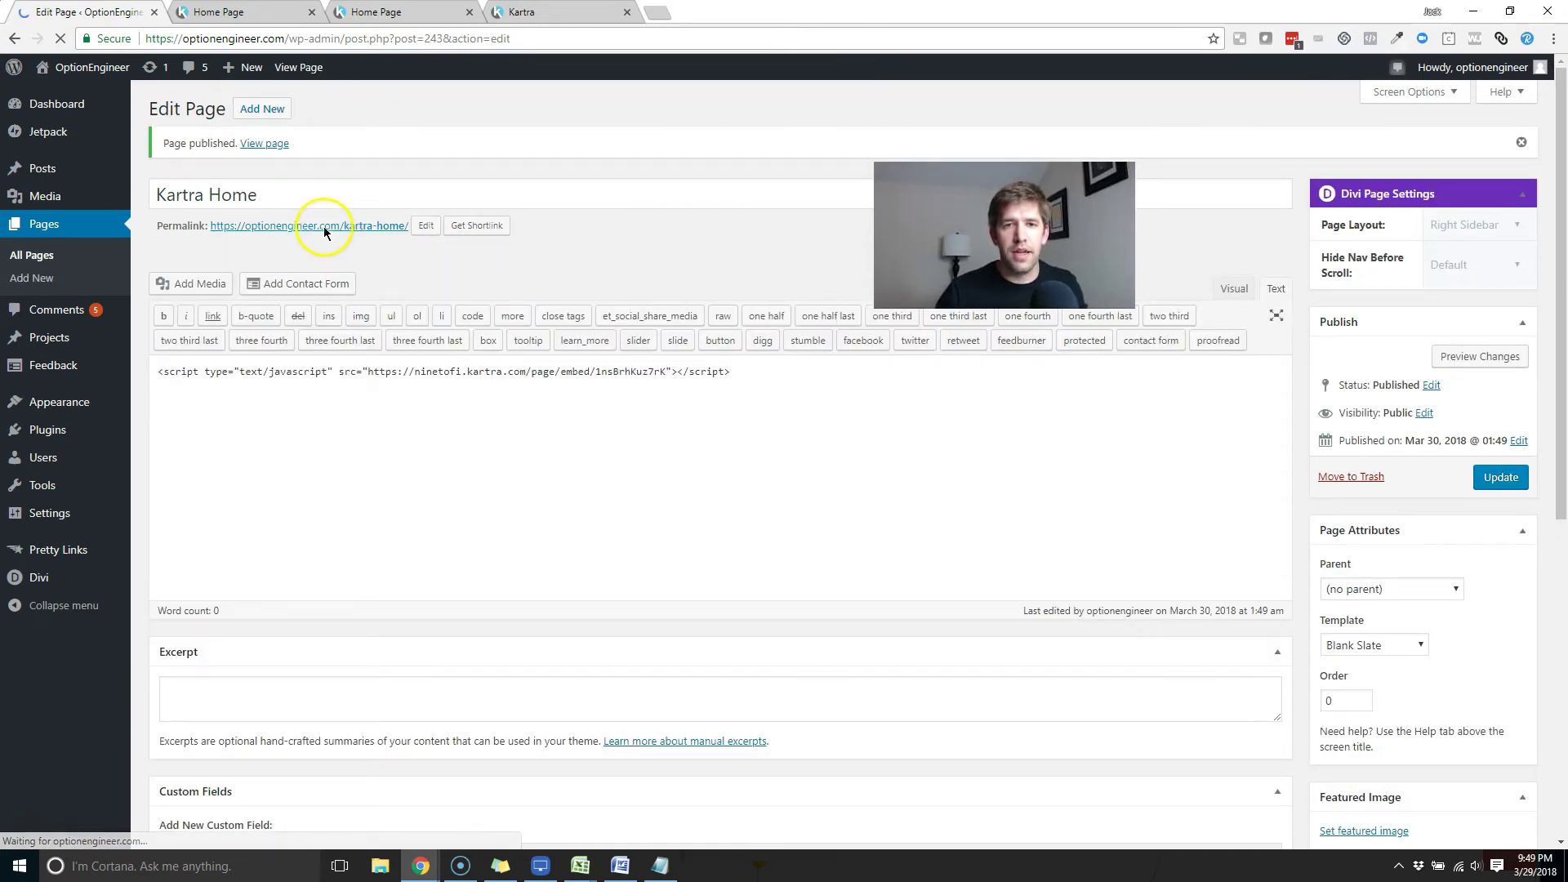
middle_click(284, 233)
left_click(270, 13)
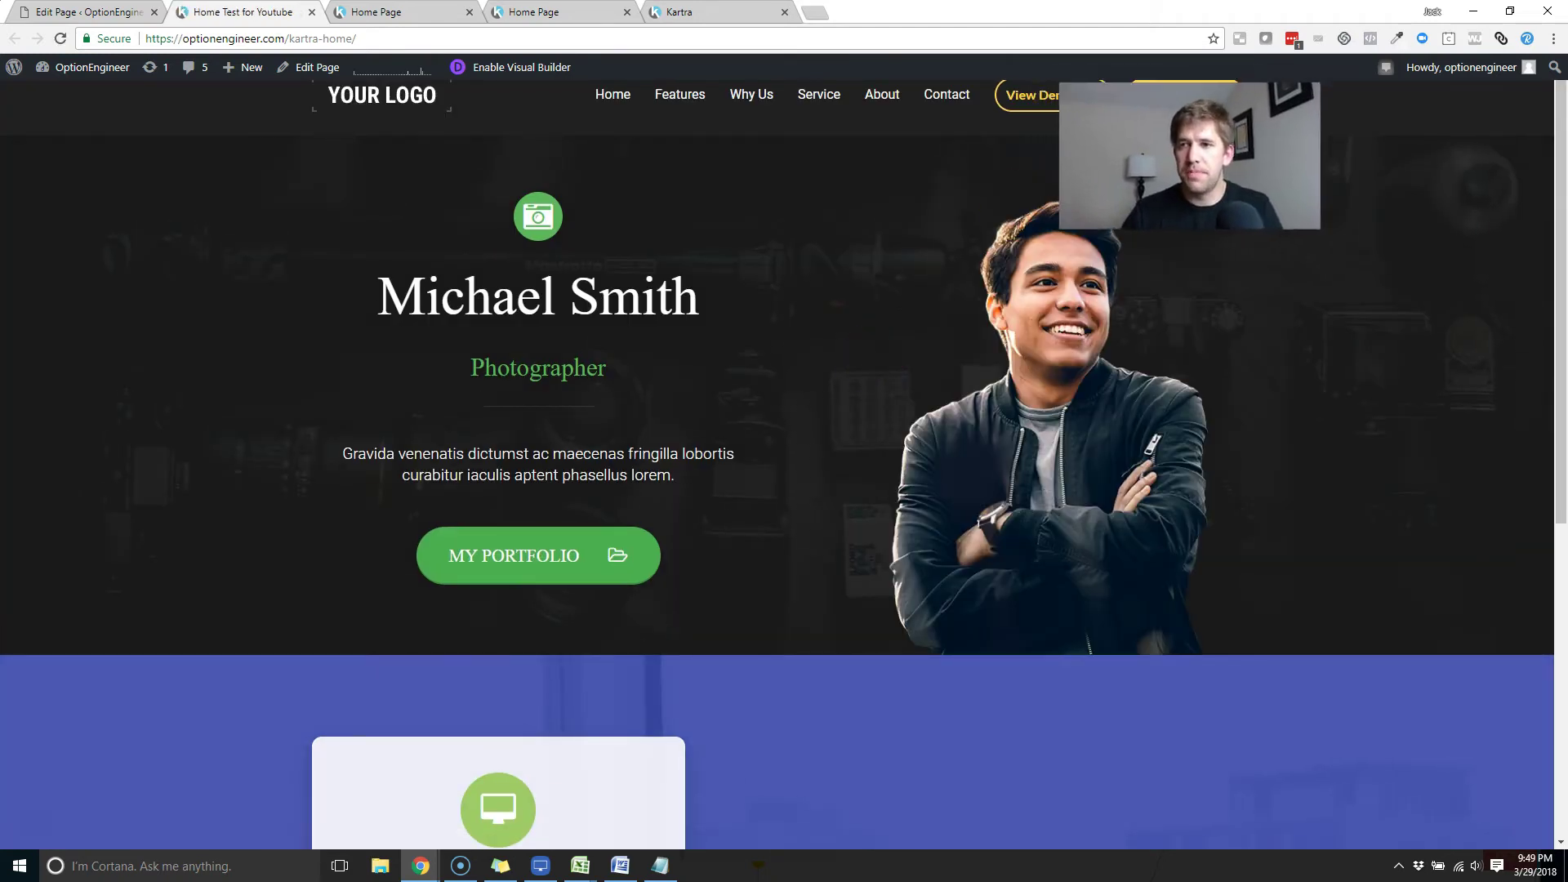
Scroll through /kartra-home/ to check the embedded hero and opt-in form sections
scroll(894, 562, "down", 6)
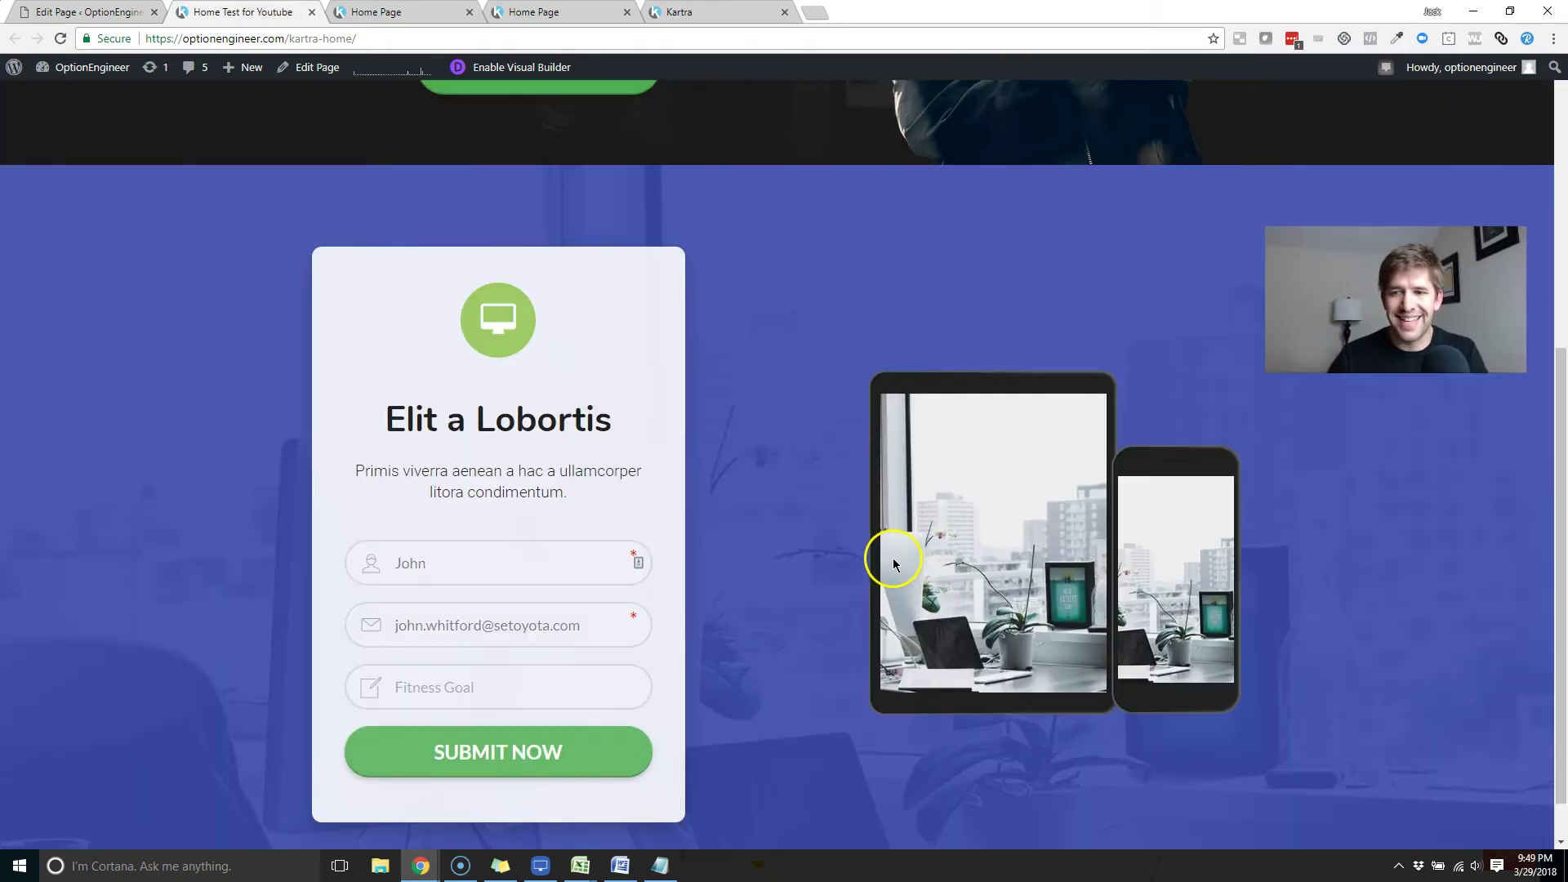
scroll(894, 562, "down", 1)
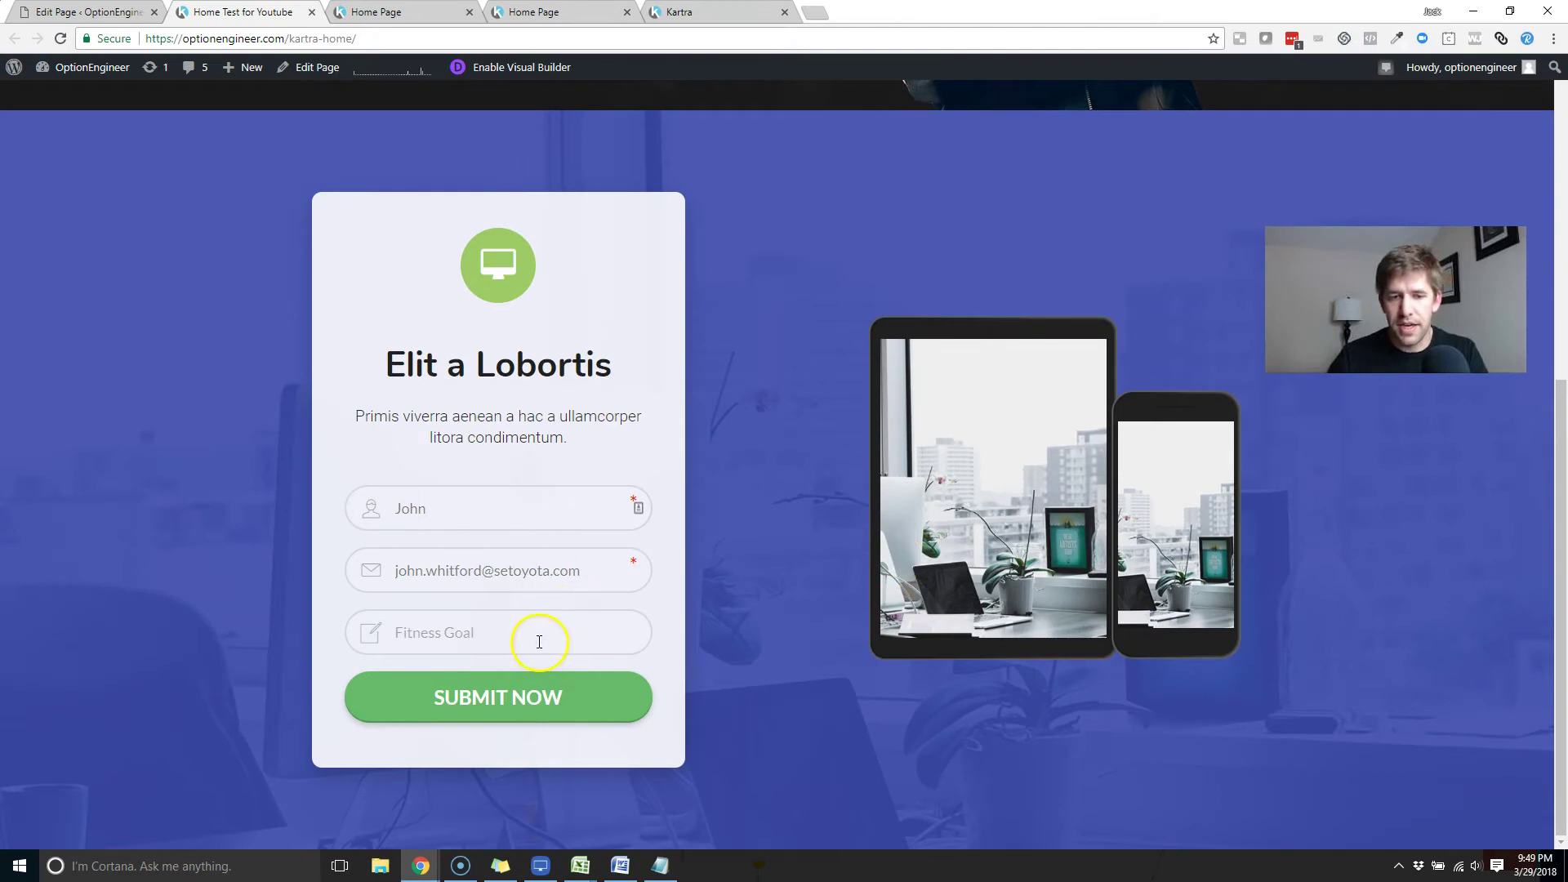
scroll(837, 692, "up", 7)
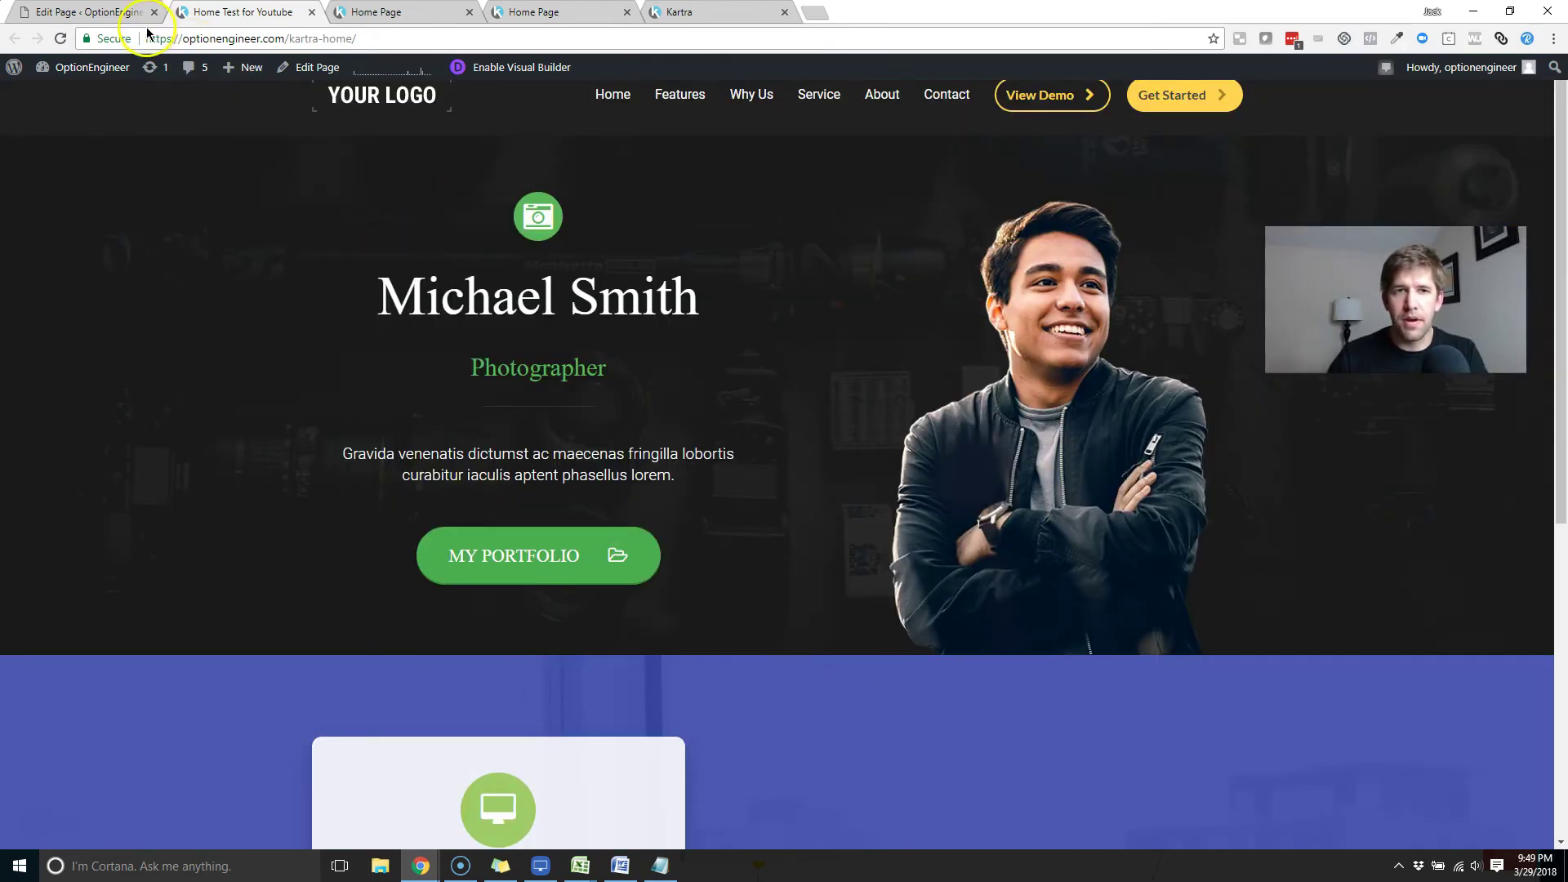
left_click(235, 39)
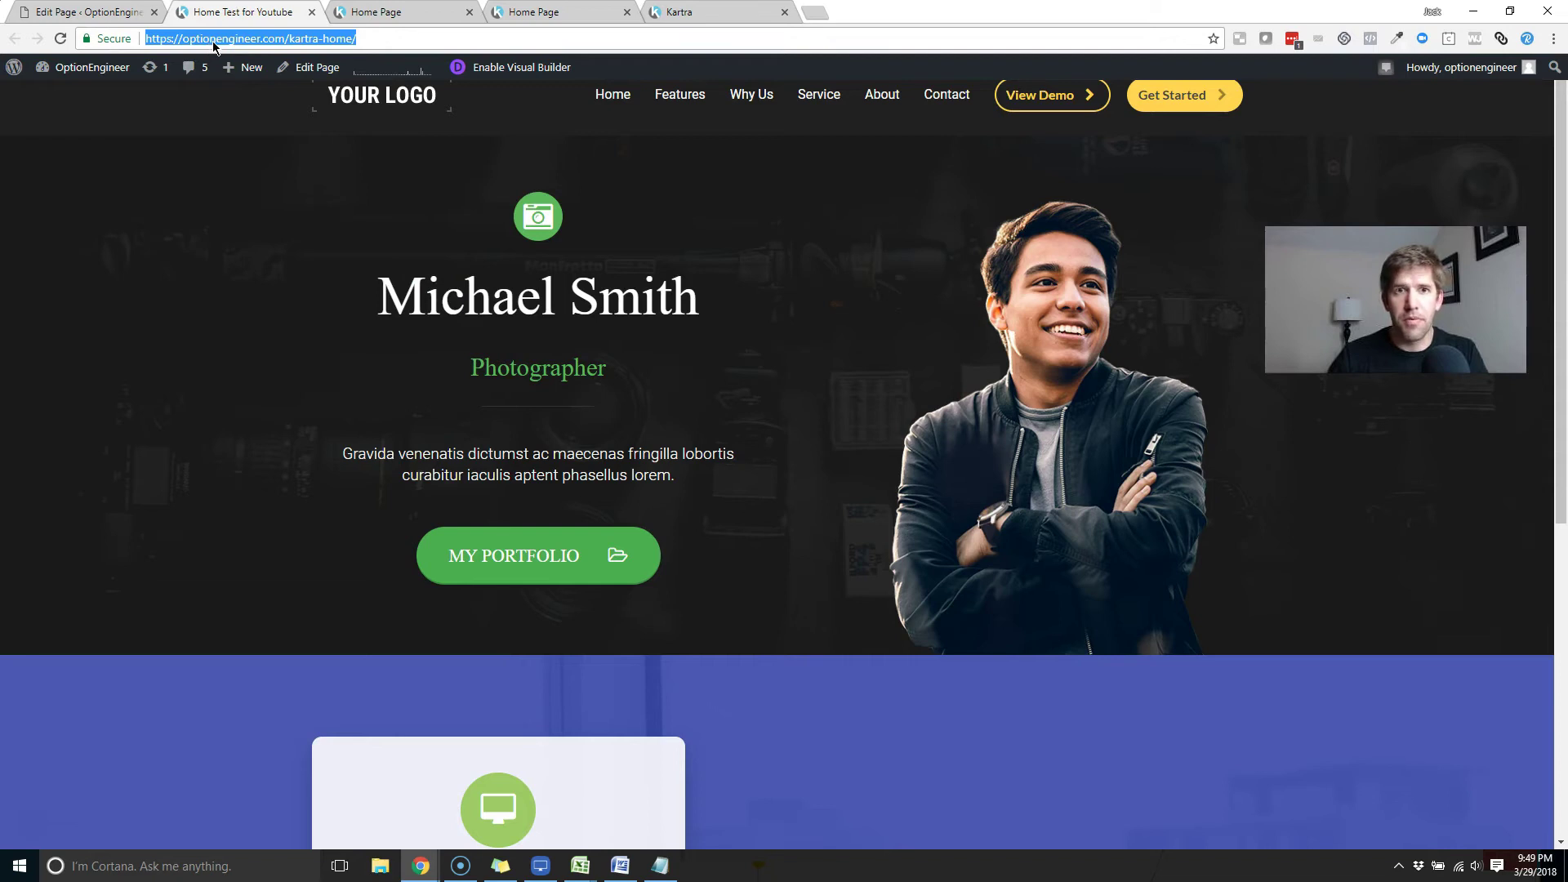
left_click(210, 39)
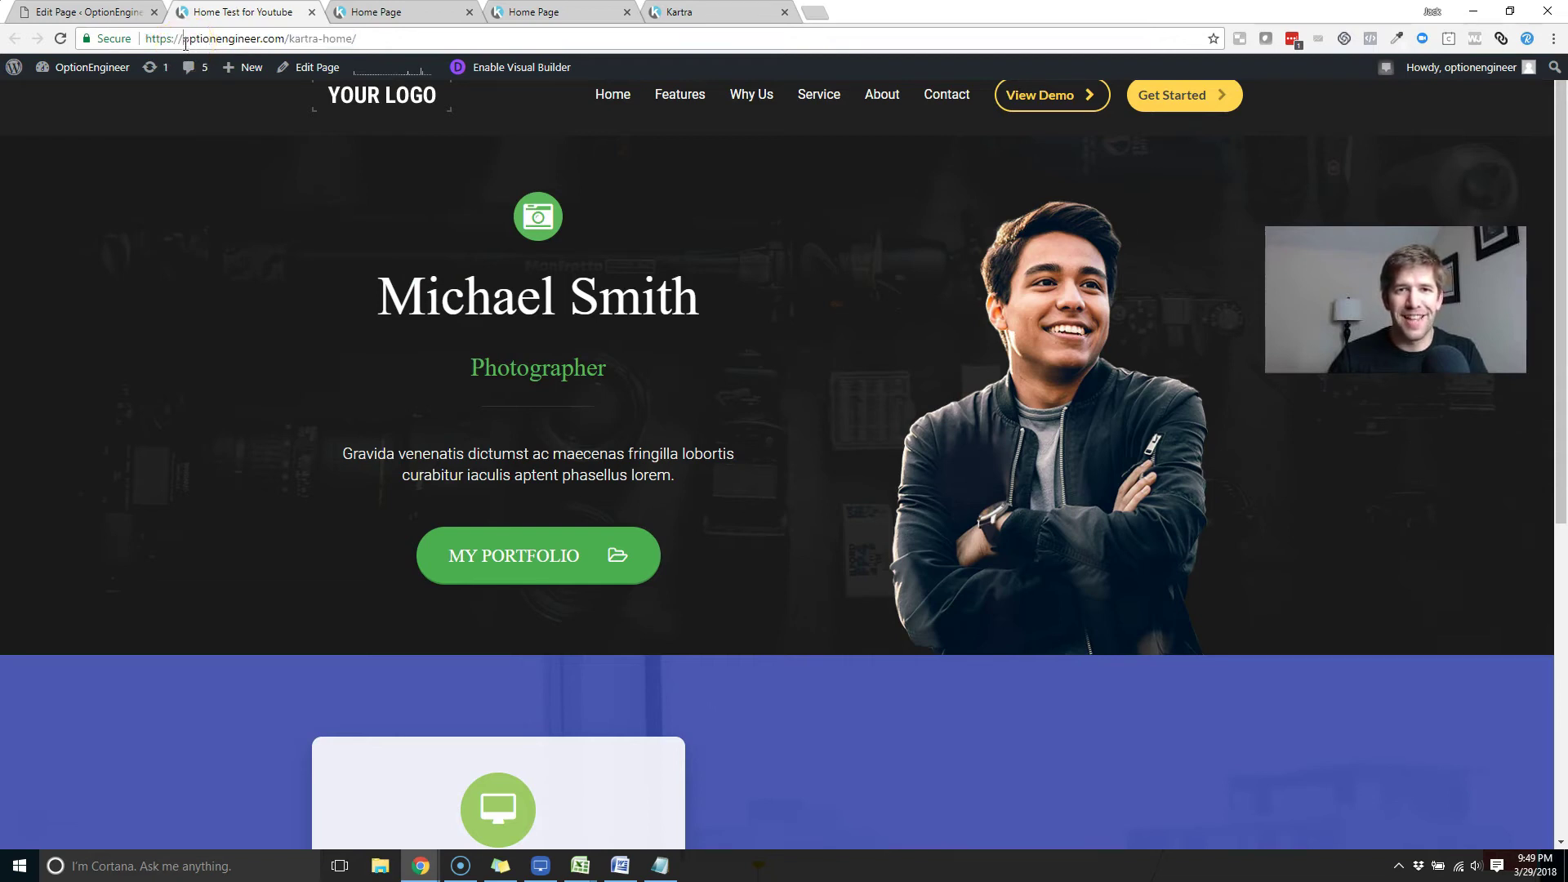
left_click(535, 239)
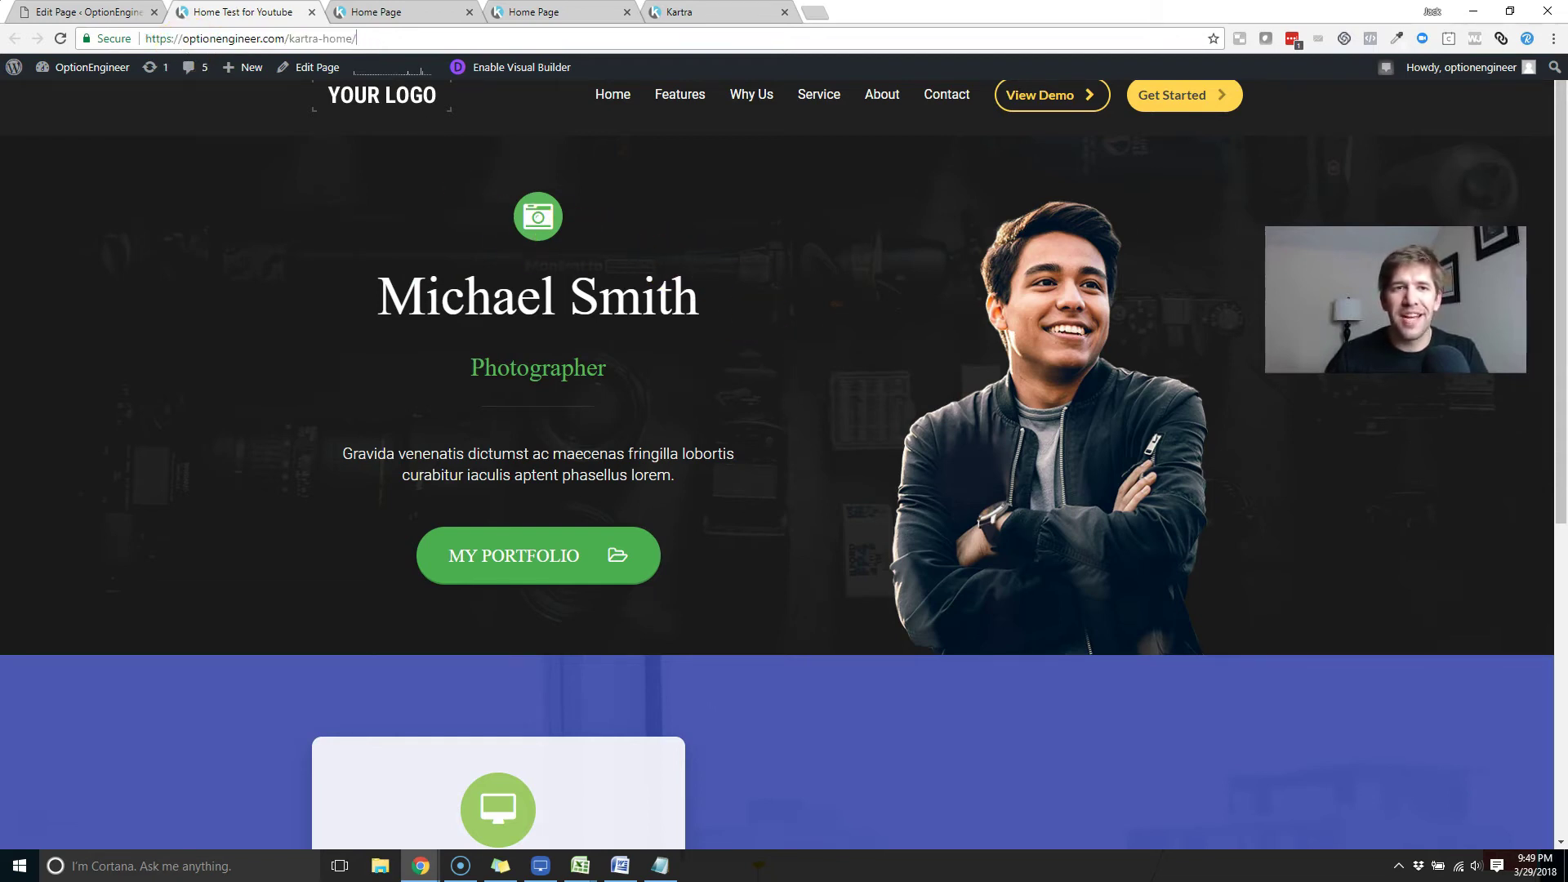
Set Kartra Home as the static homepage in Reading settings and save the changes
left_click(77, 15)
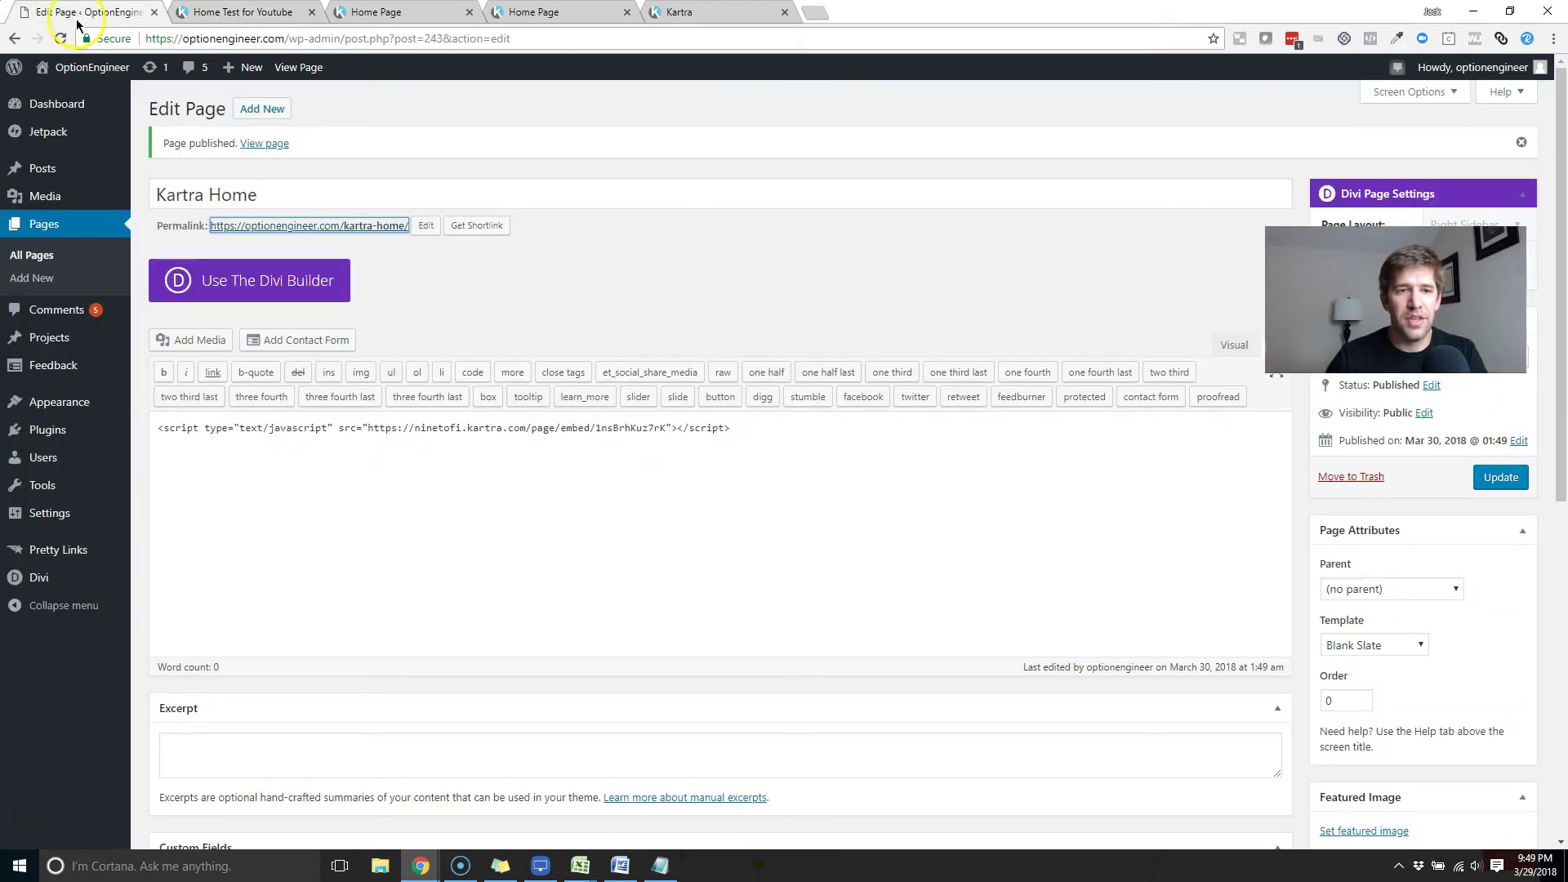
mouse_move(49, 513)
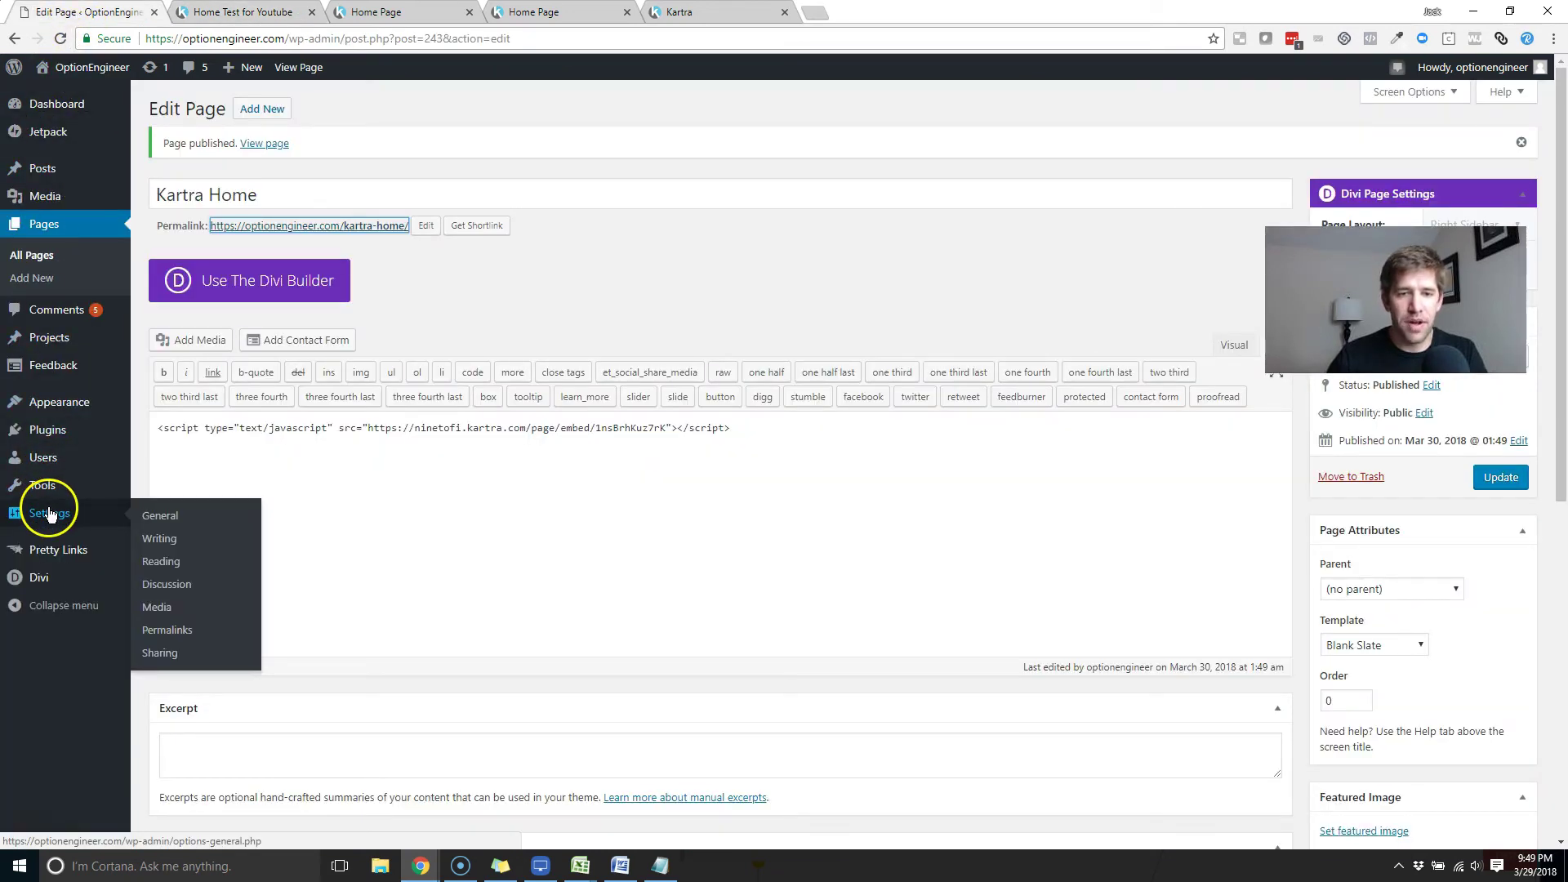
left_click(172, 569)
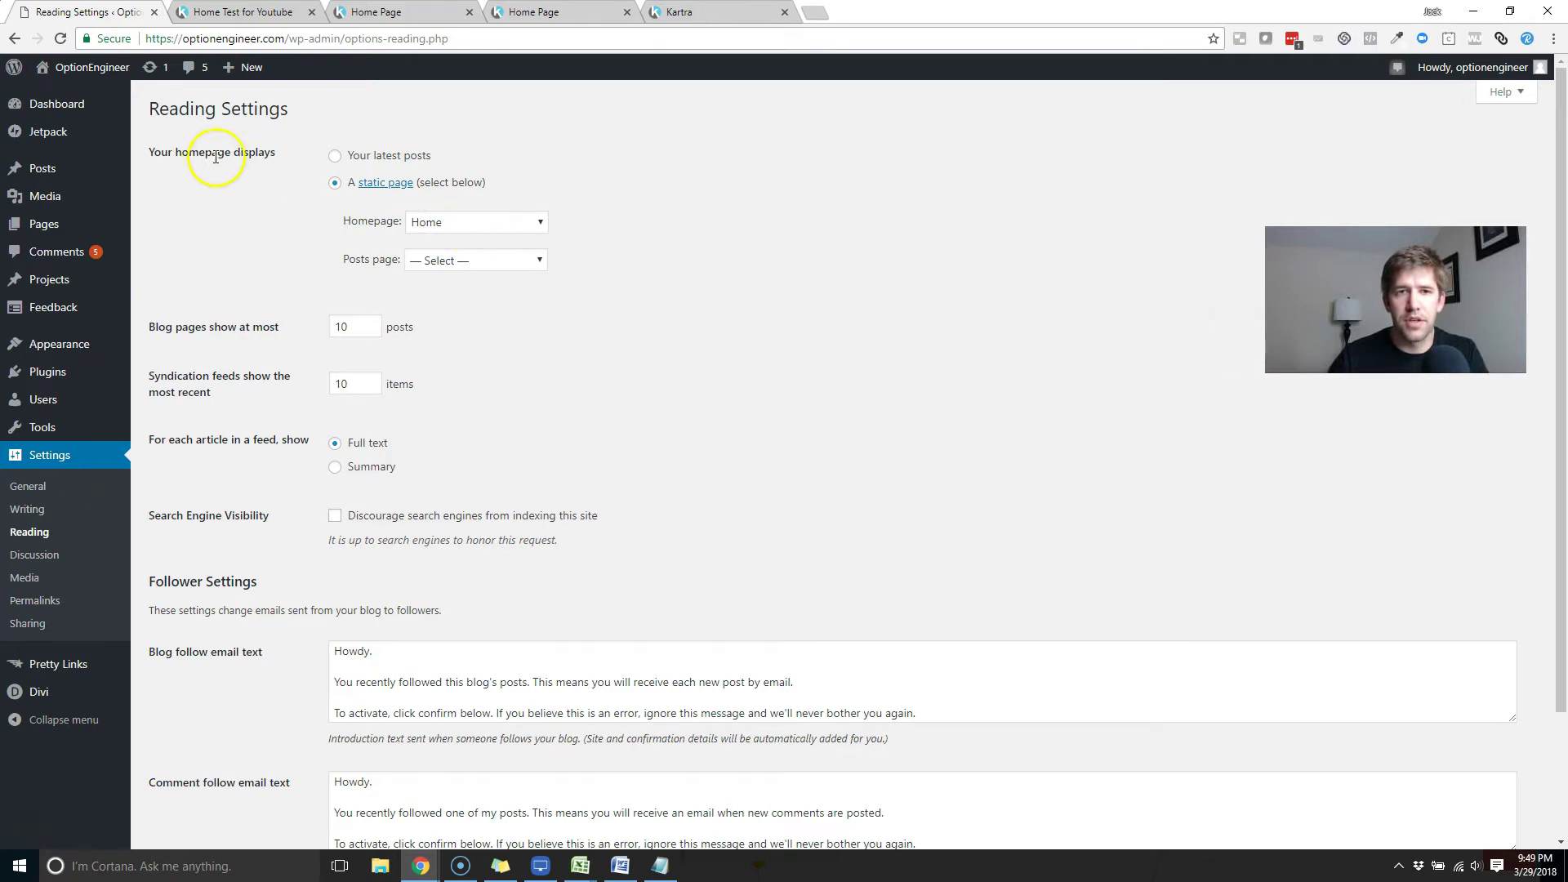
left_click(454, 224)
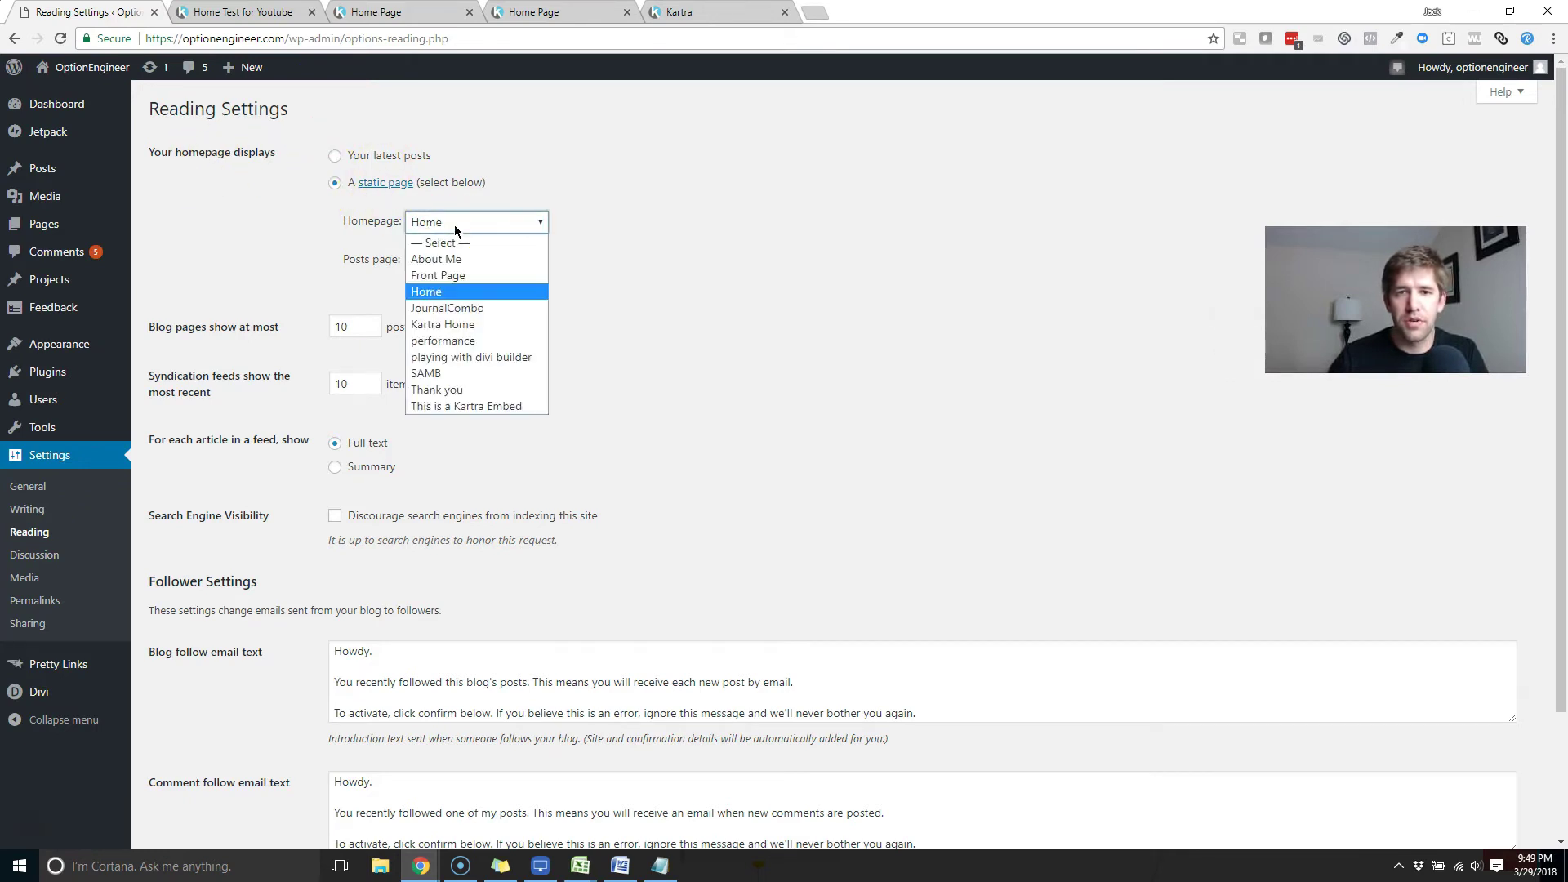
left_click(440, 324)
scroll(643, 318, "down", 3)
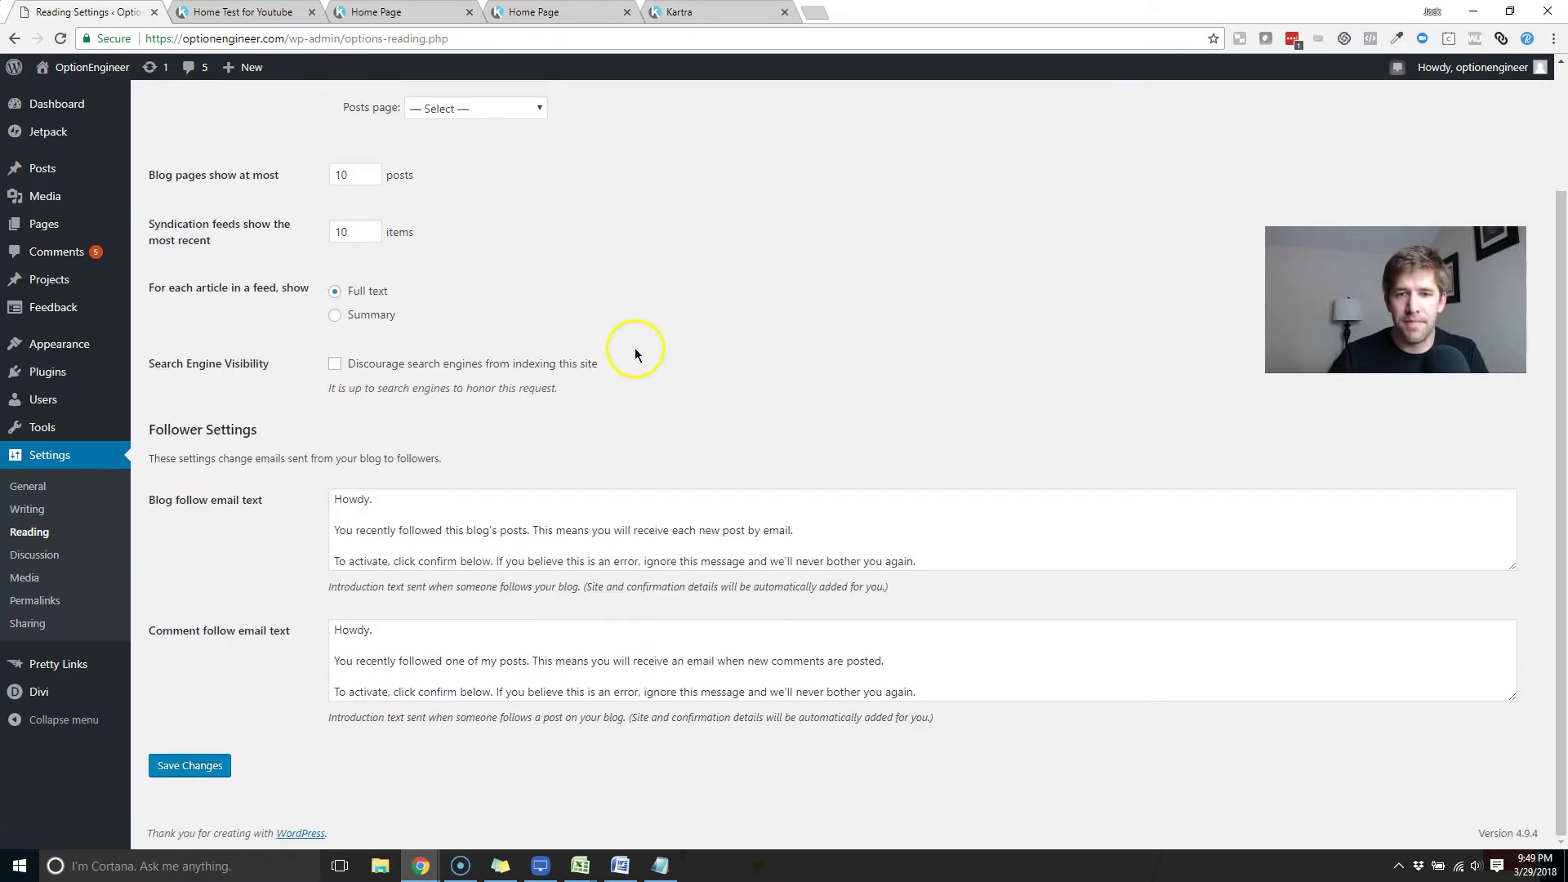
left_click(210, 766)
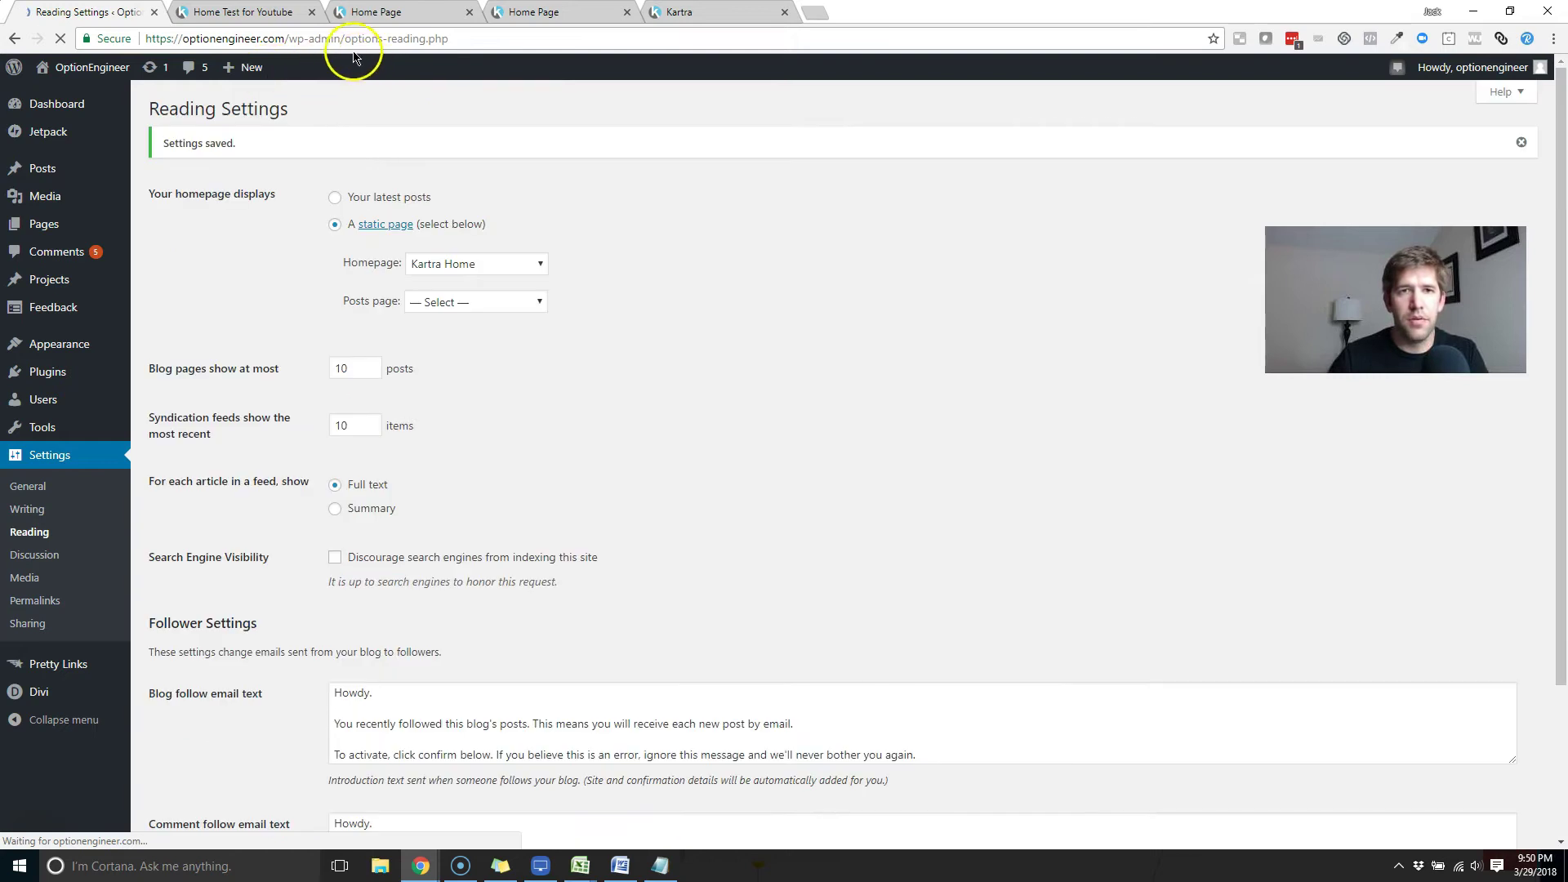
In the live page tab, navigate to Google's homepage
left_click(245, 12)
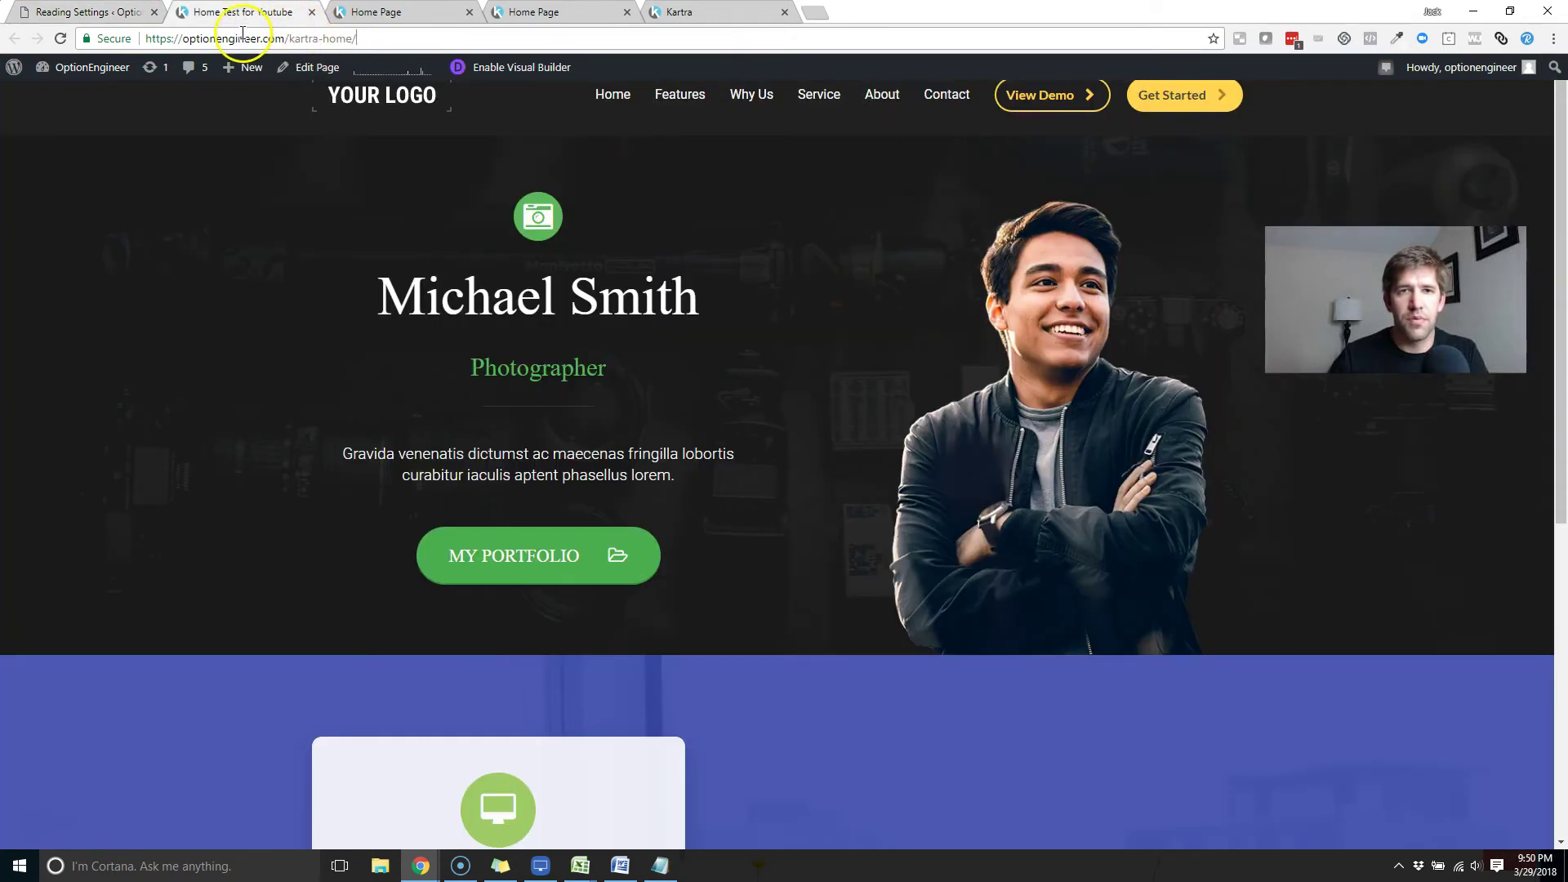
left_click(334, 40)
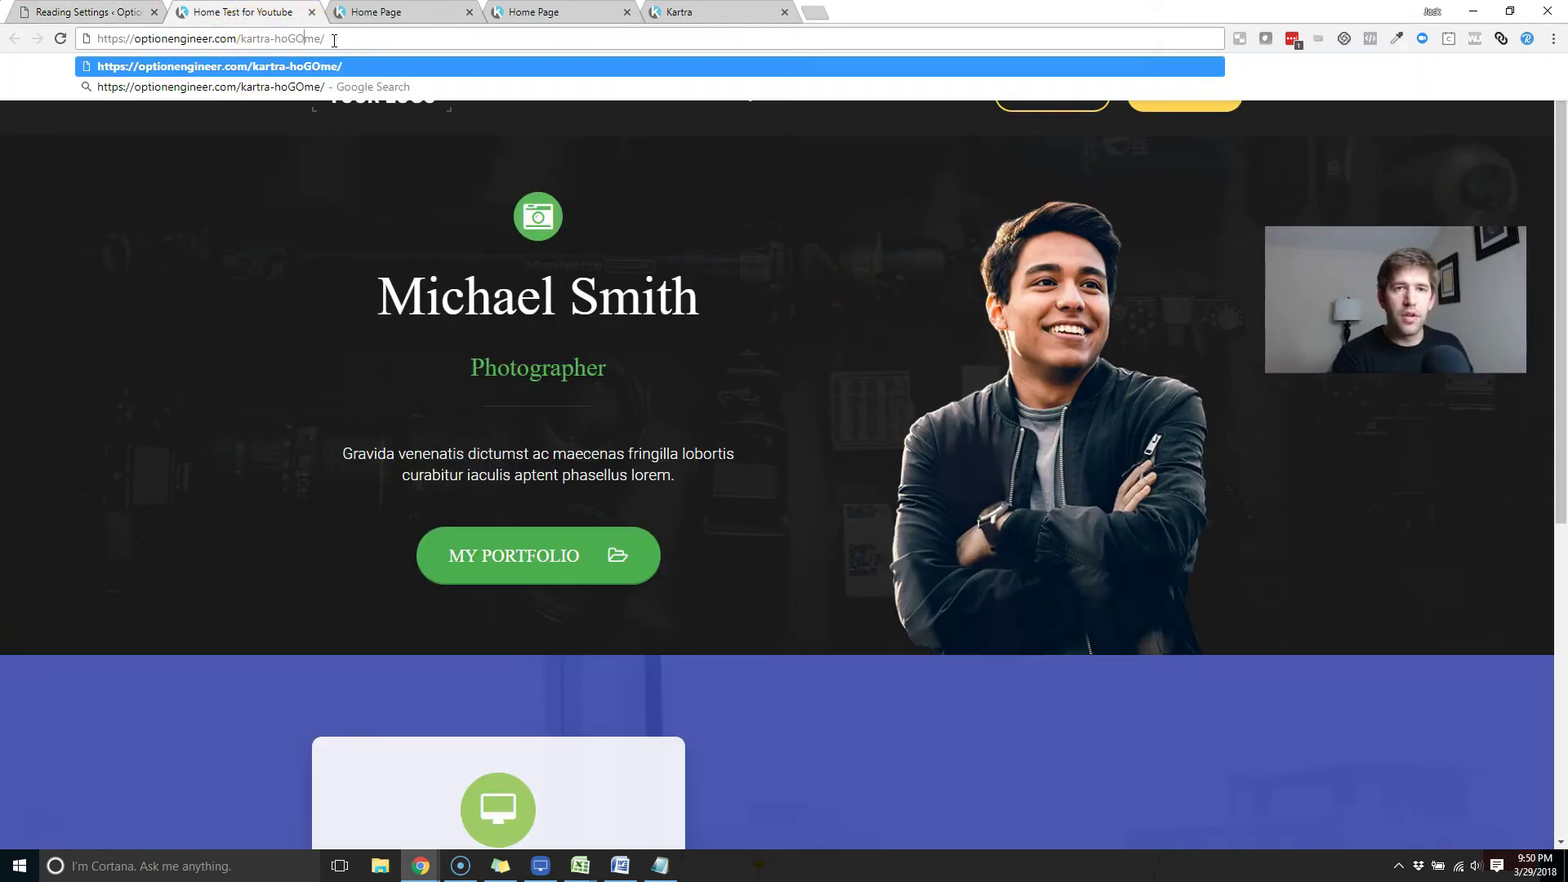
key("ctrl+a")
type("GOOGL")
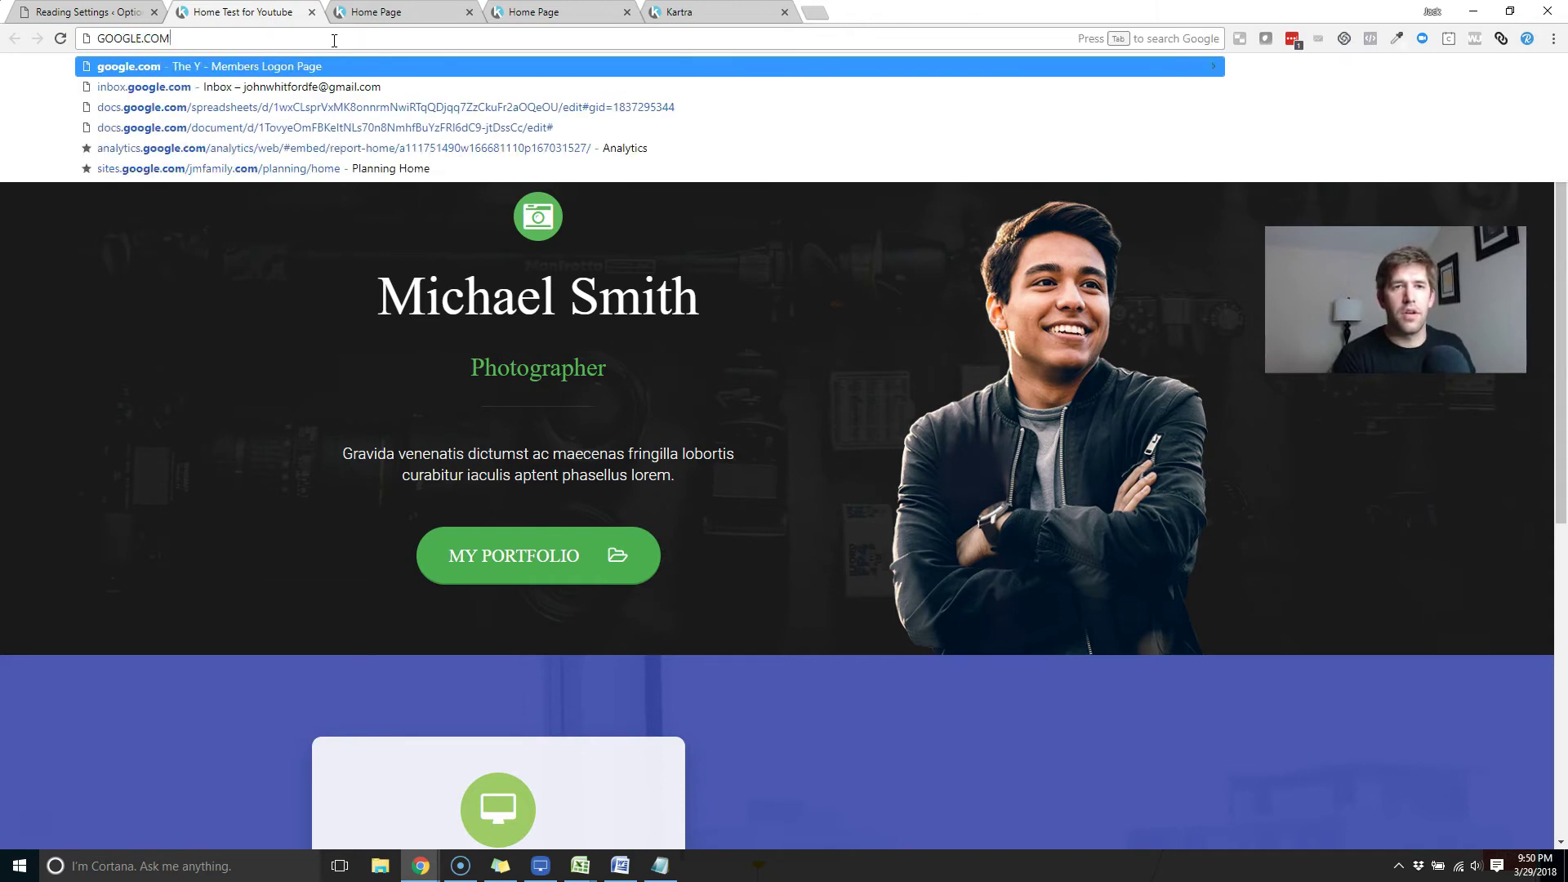
type("E")
key("Return")
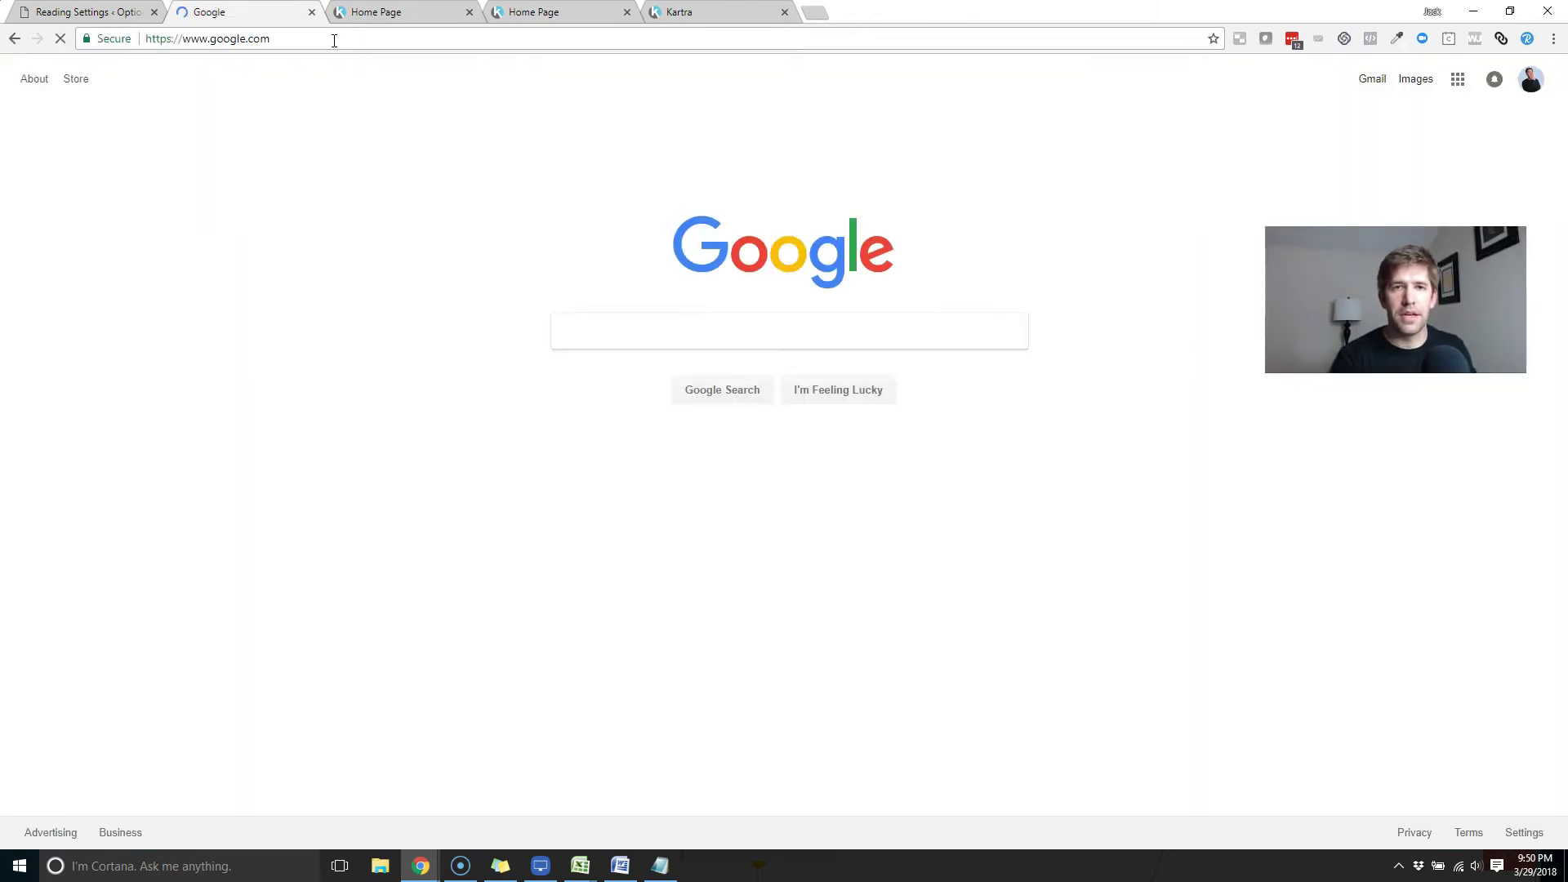
Load optionengineer.com and confirm the homepage now shows the embedded Kartra photographer page
left_click(334, 40)
type("optionengi")
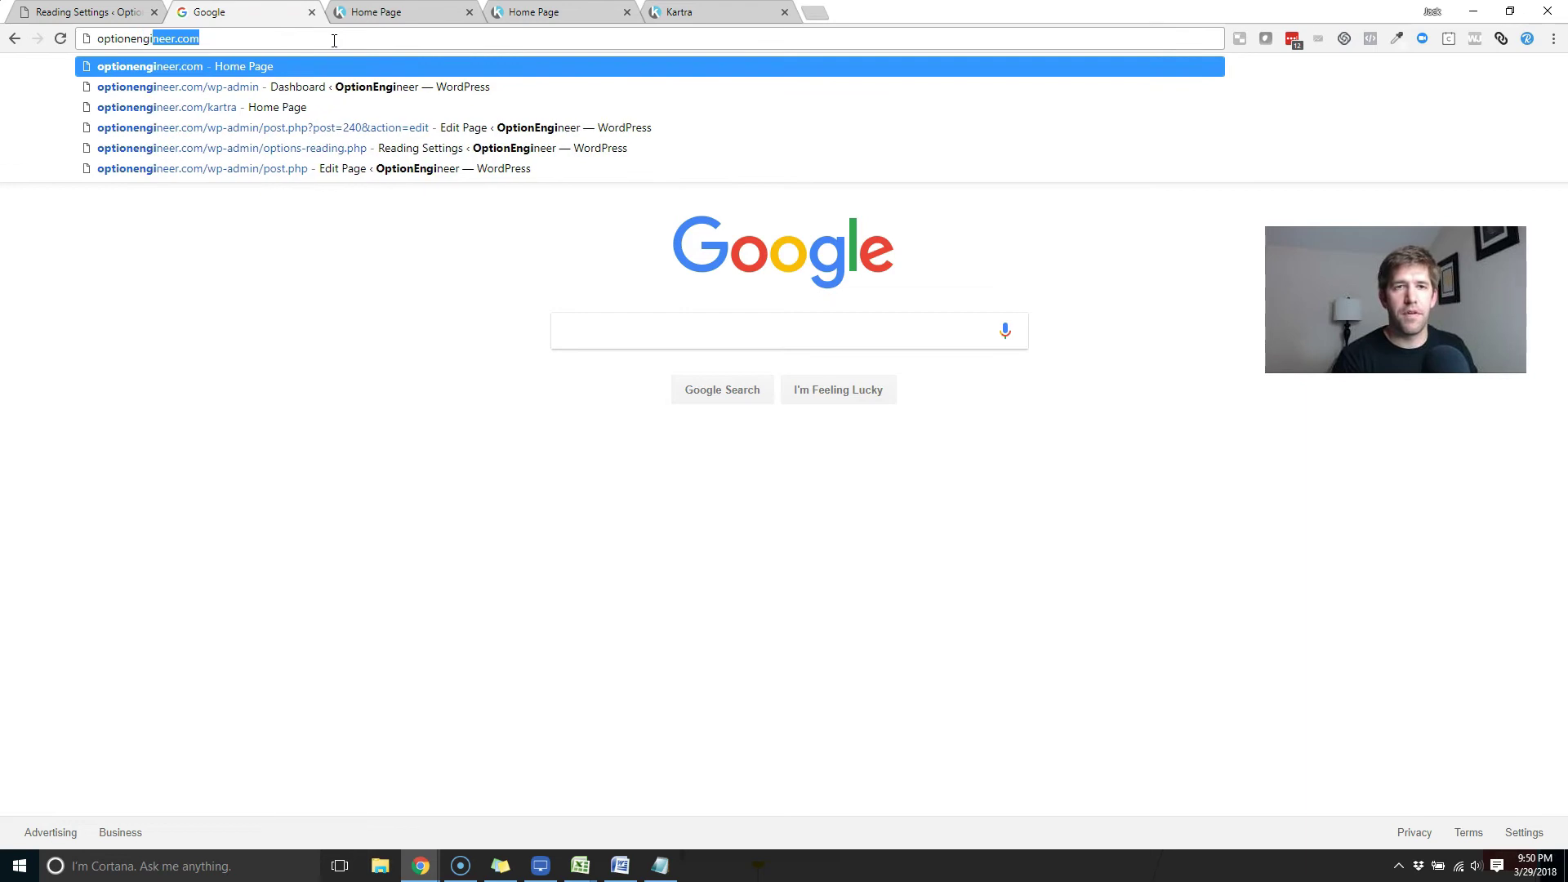
type("neer.com")
key("Return")
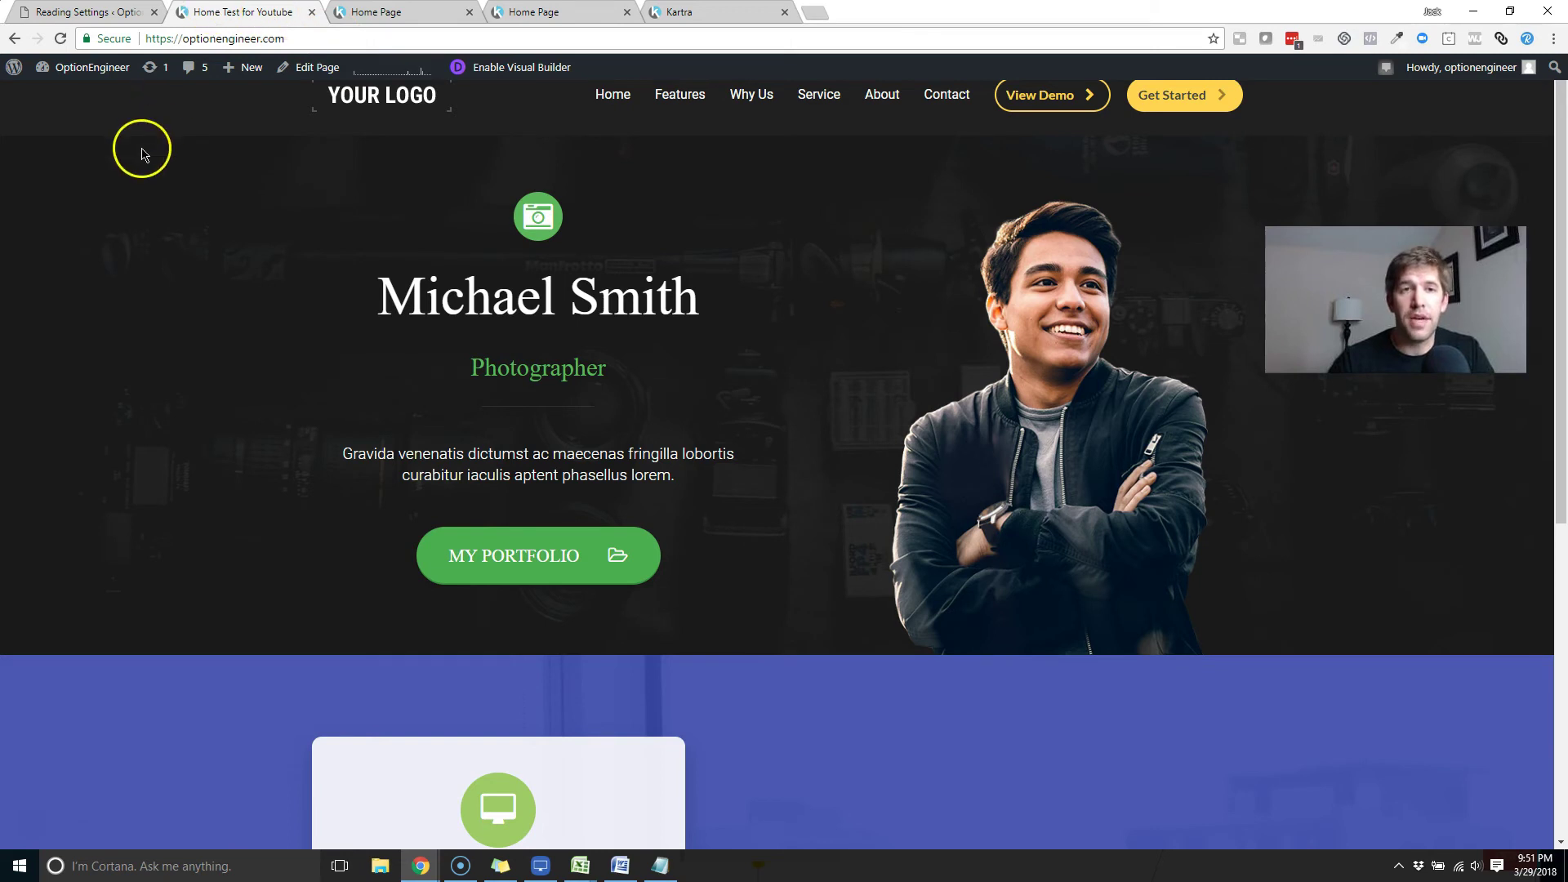
Exit the Kartra page builder via Return to Dashboard, back to the Pages list showing Home Test for Youtube
left_click(572, 21)
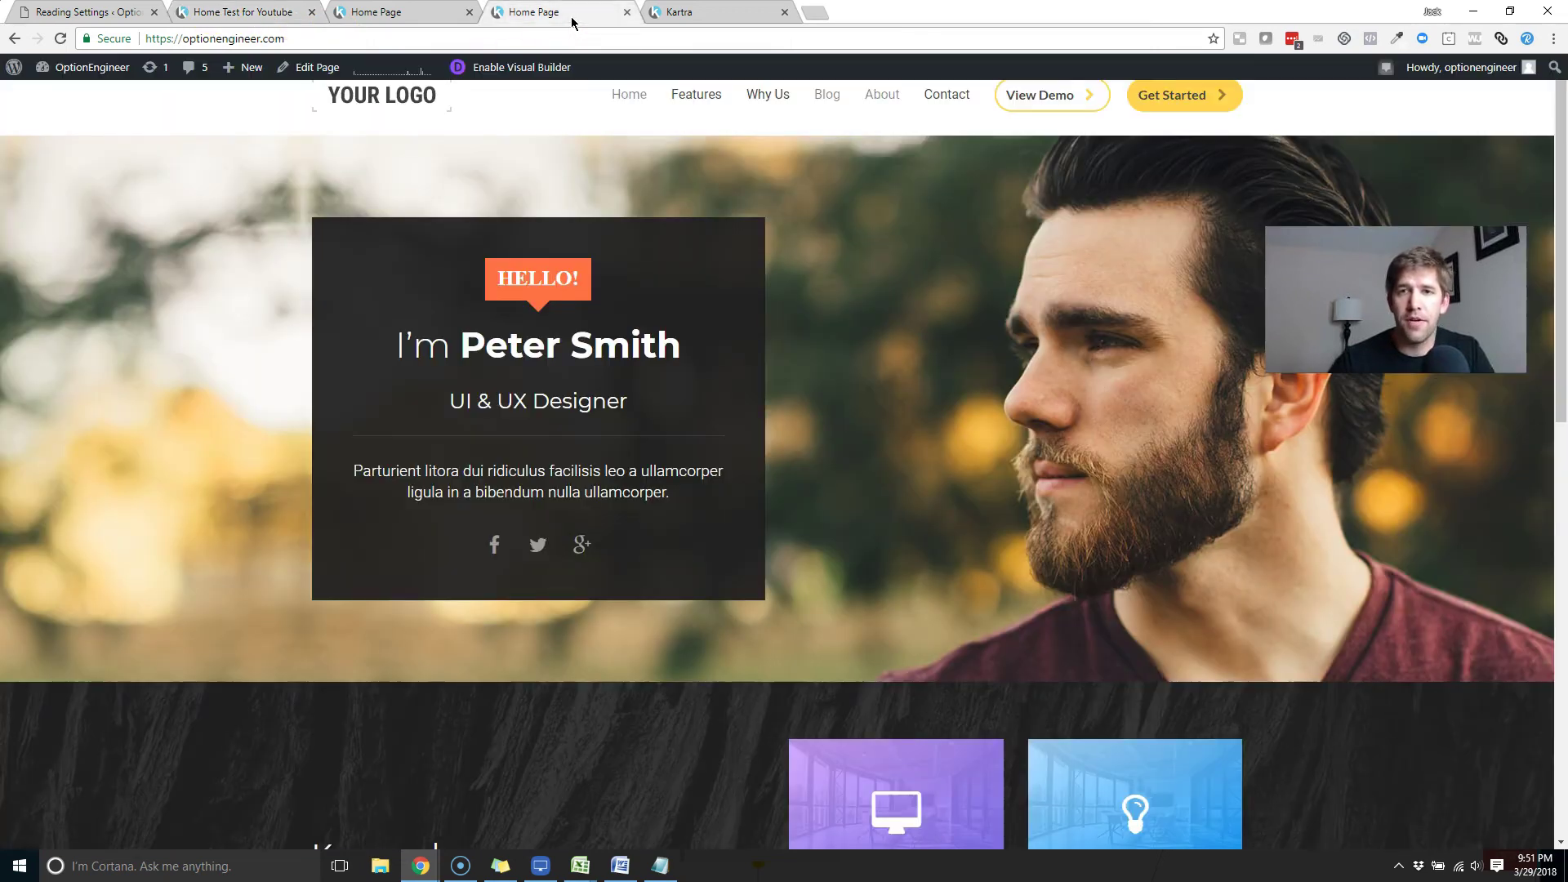
left_click(694, 15)
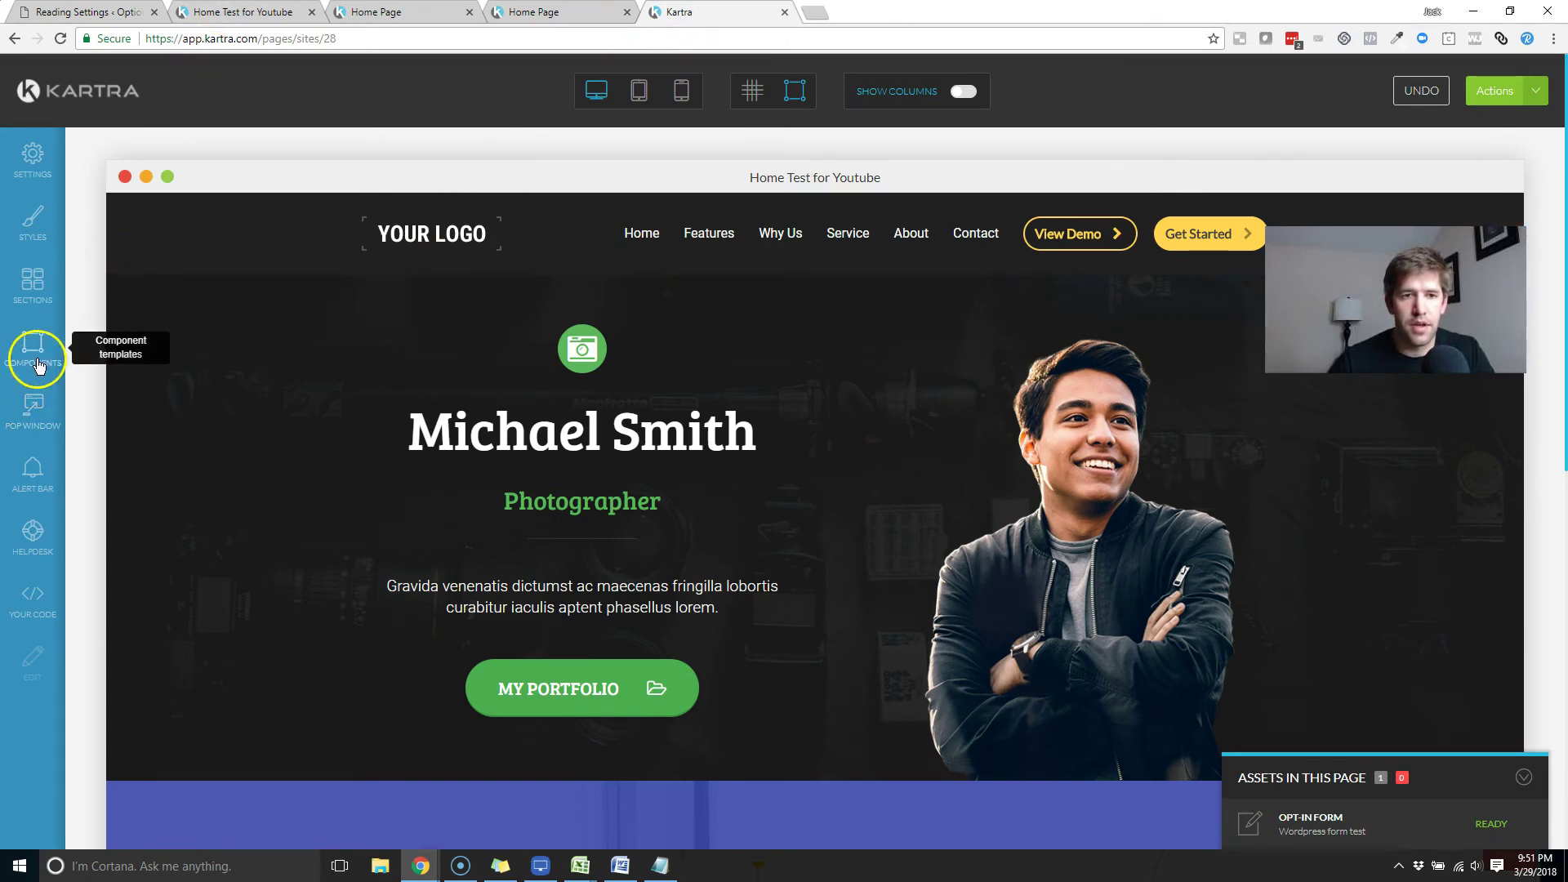
left_click(1476, 91)
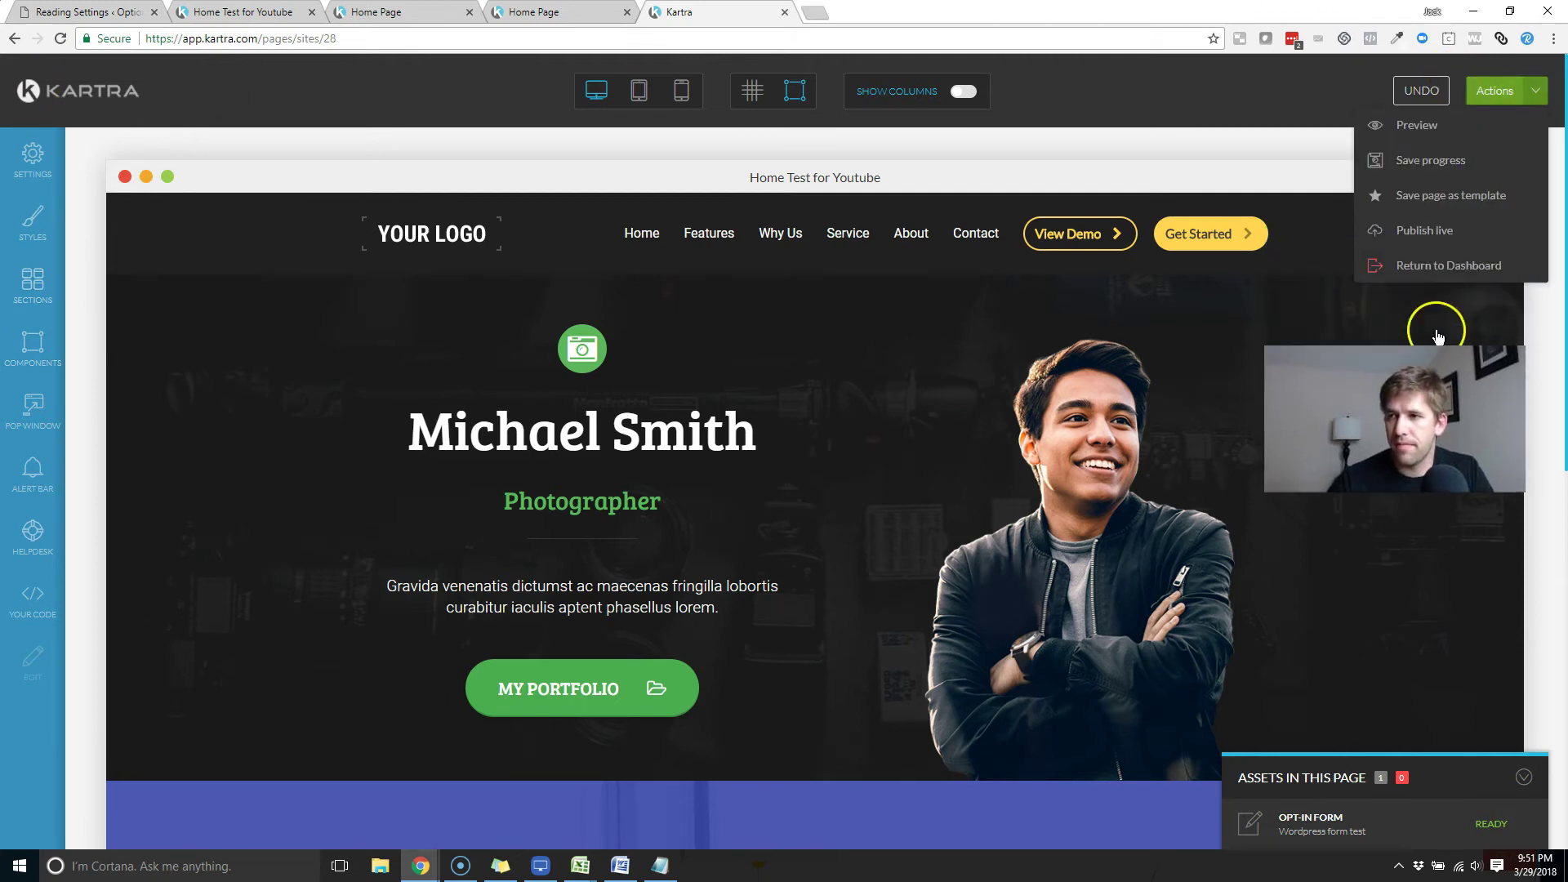
left_click(1437, 264)
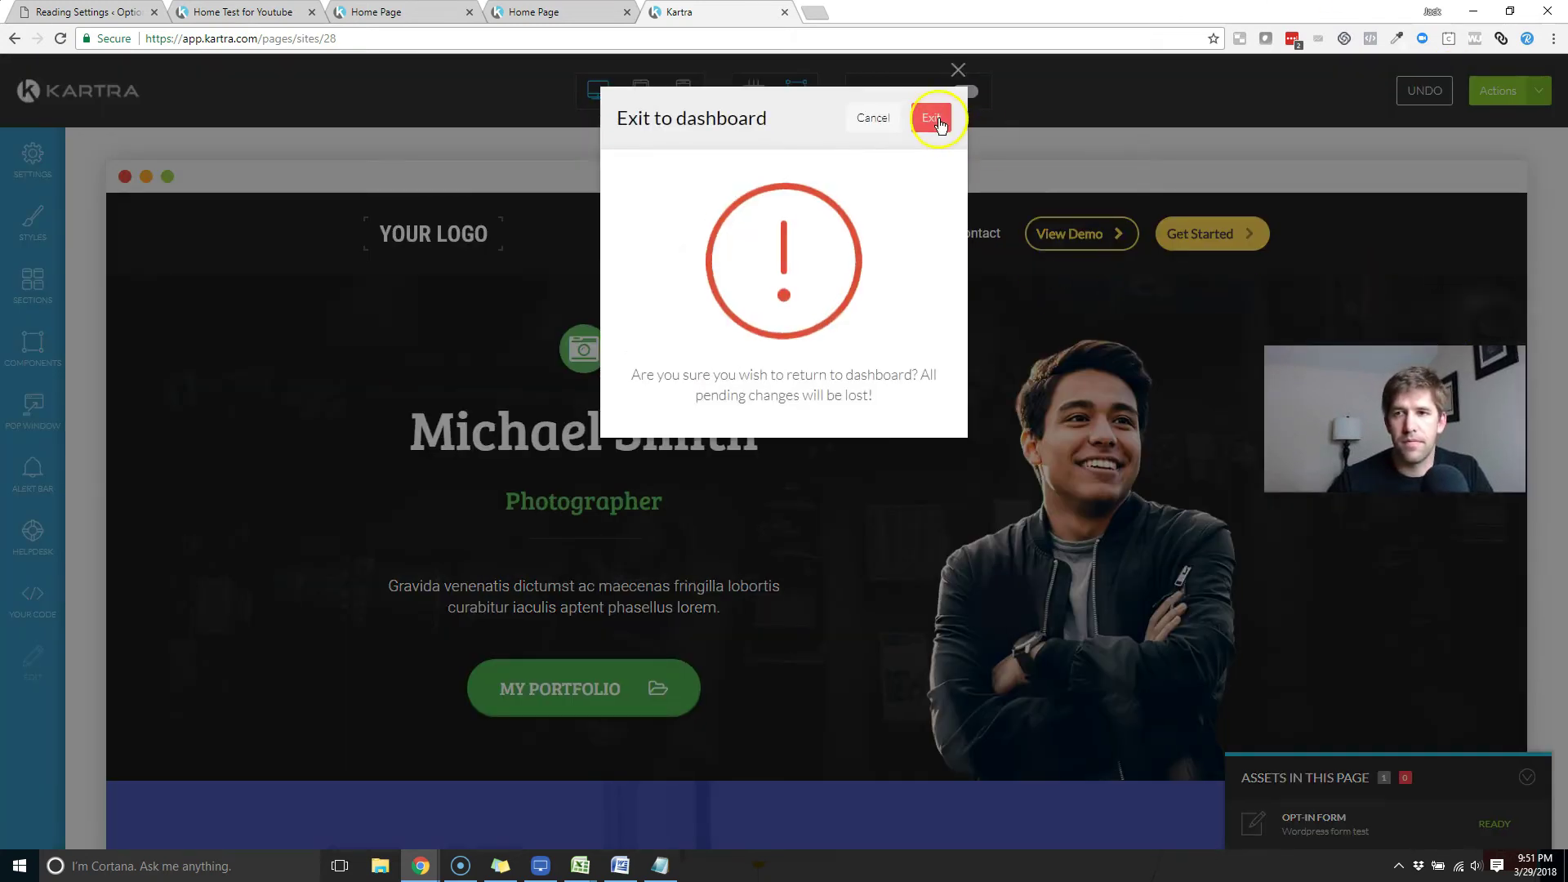
left_click(939, 122)
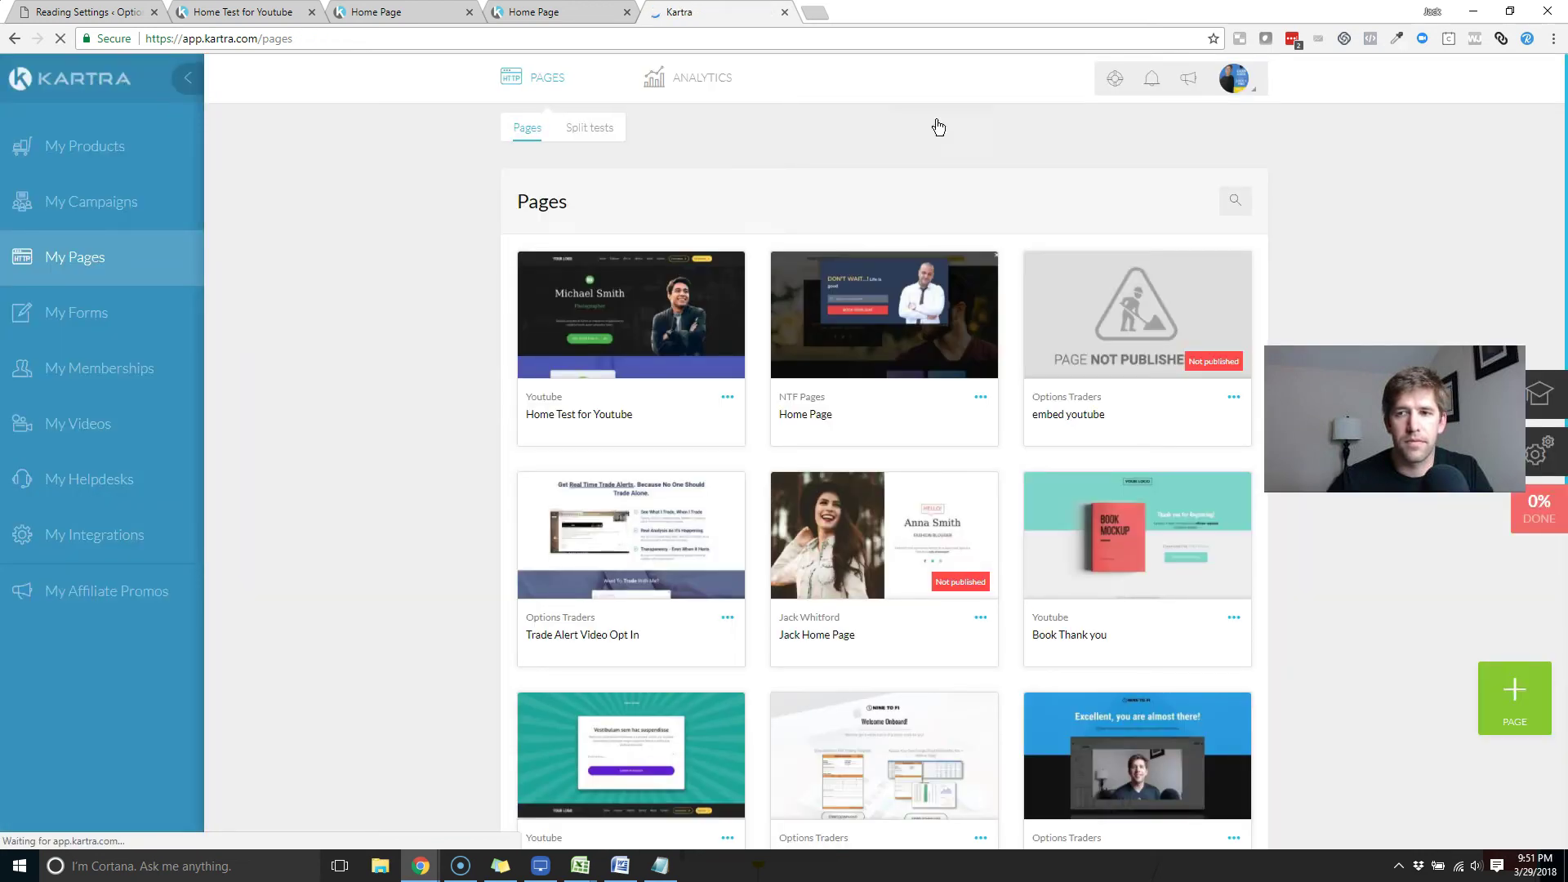
left_click(641, 252)
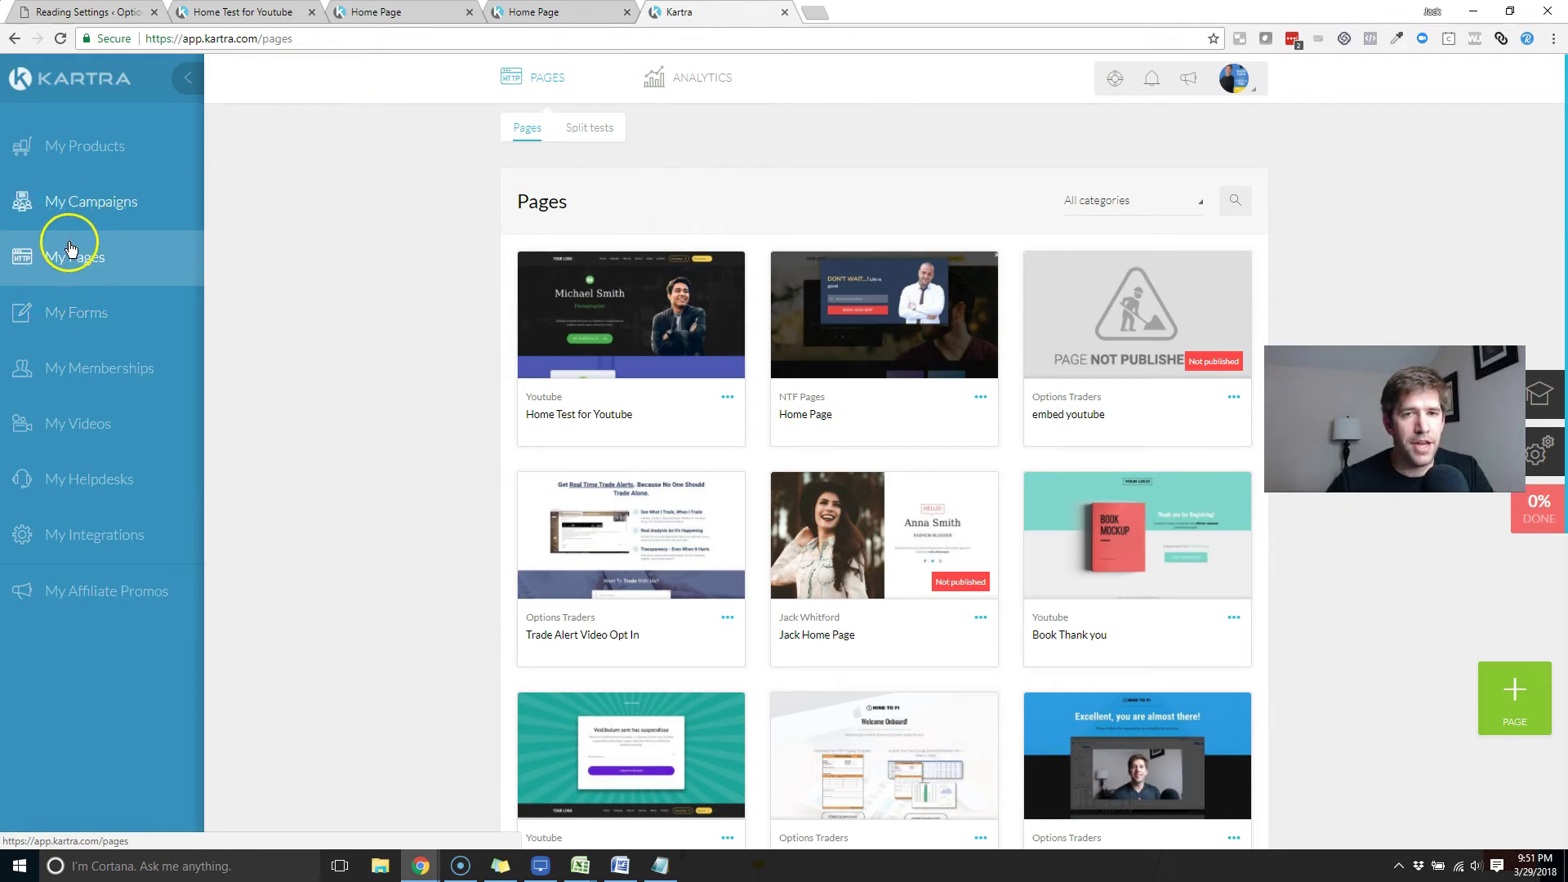
Open Kartra's page analytics and browse the list of pages to filter by
left_click(701, 91)
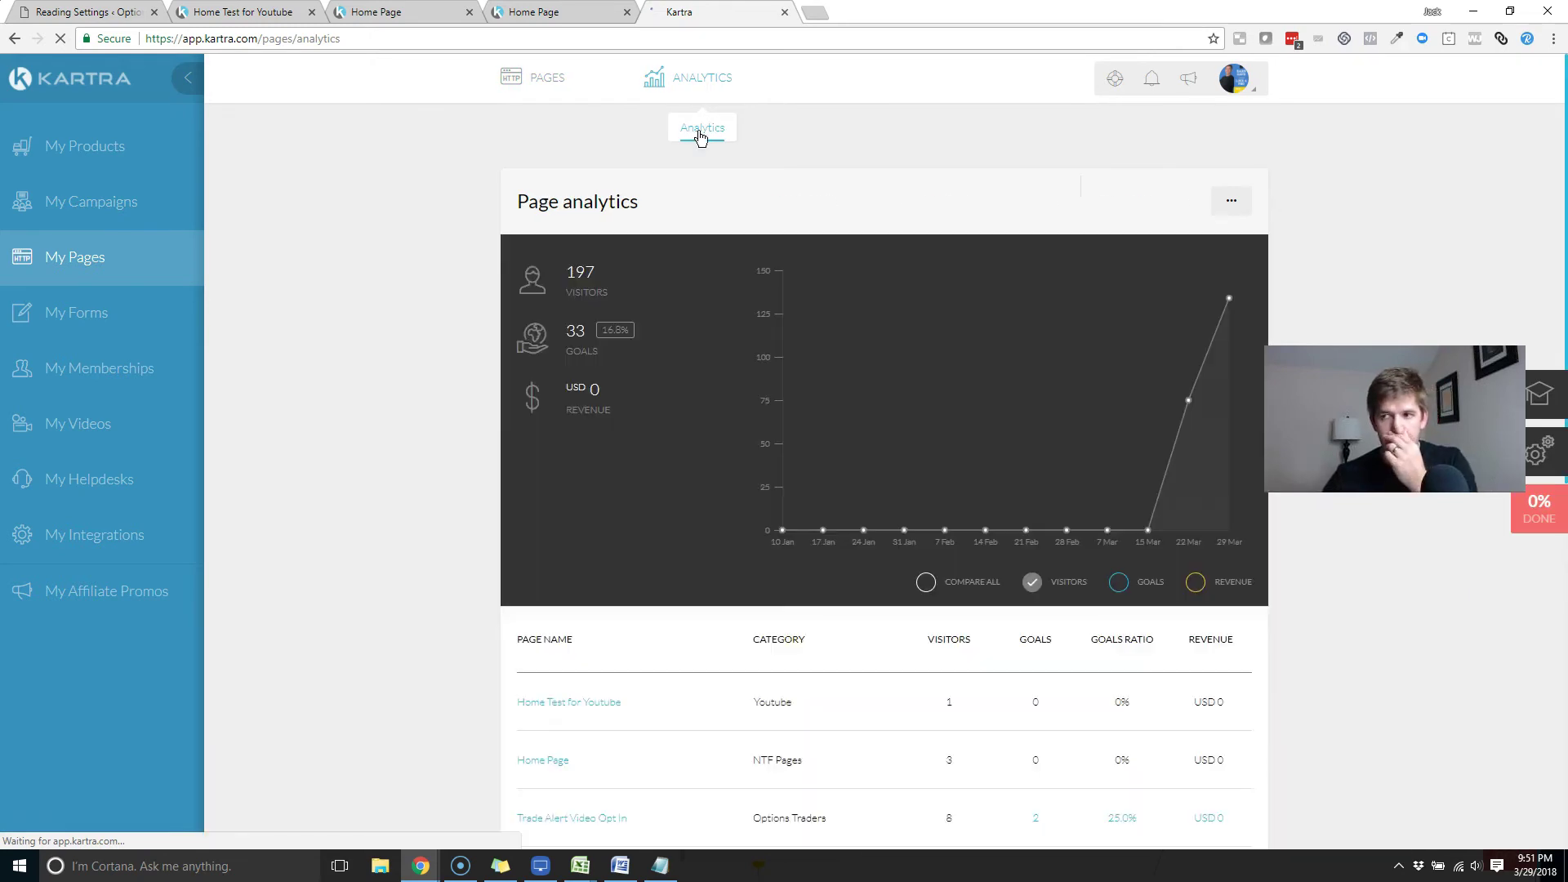
left_click(750, 151)
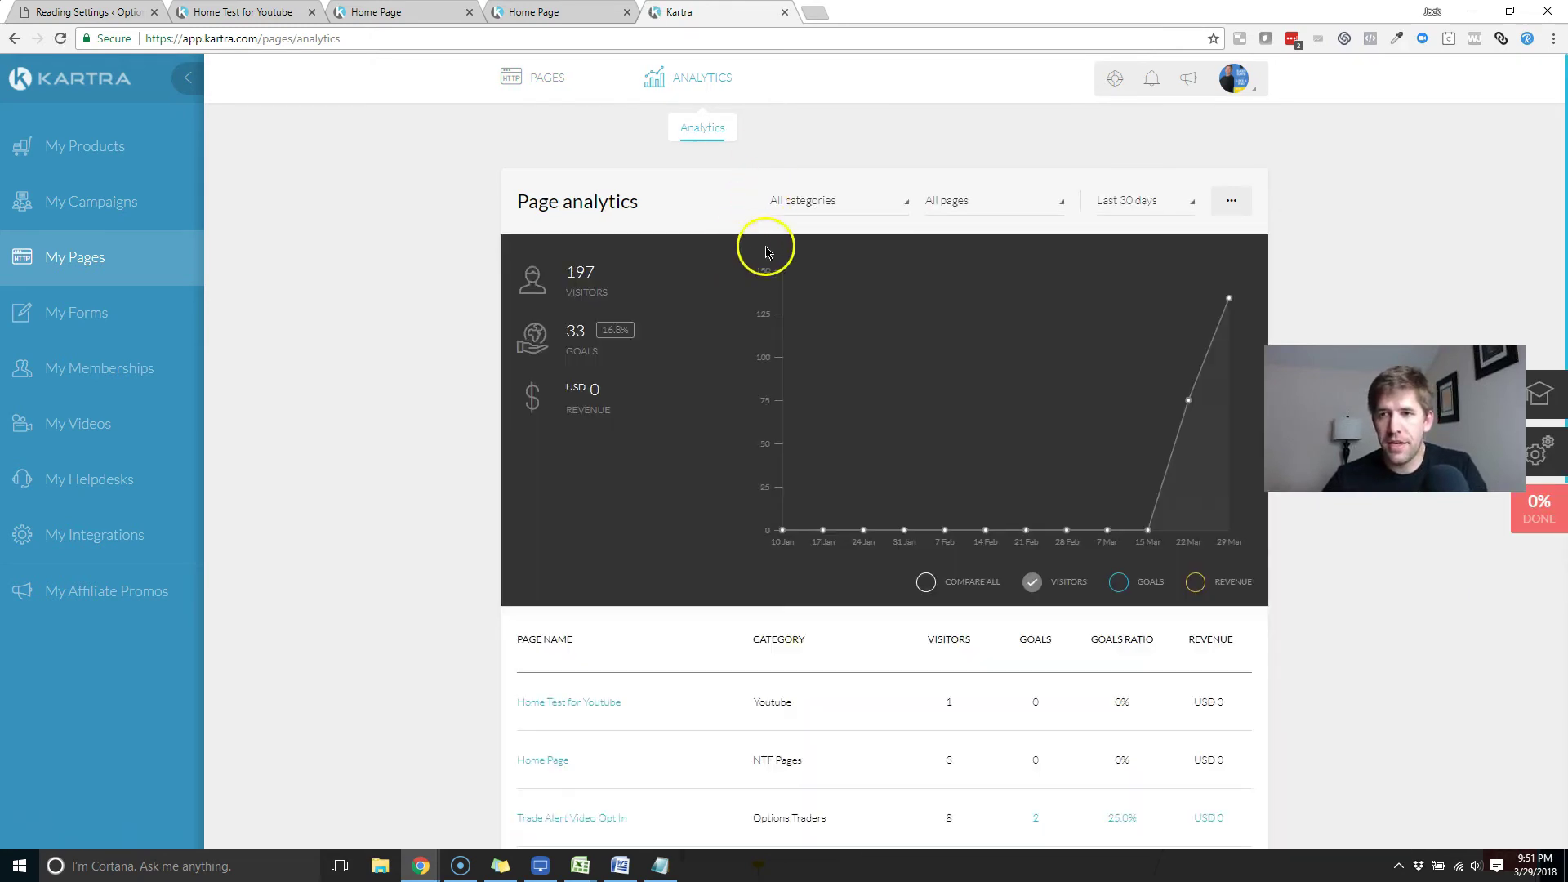
left_click(1004, 216)
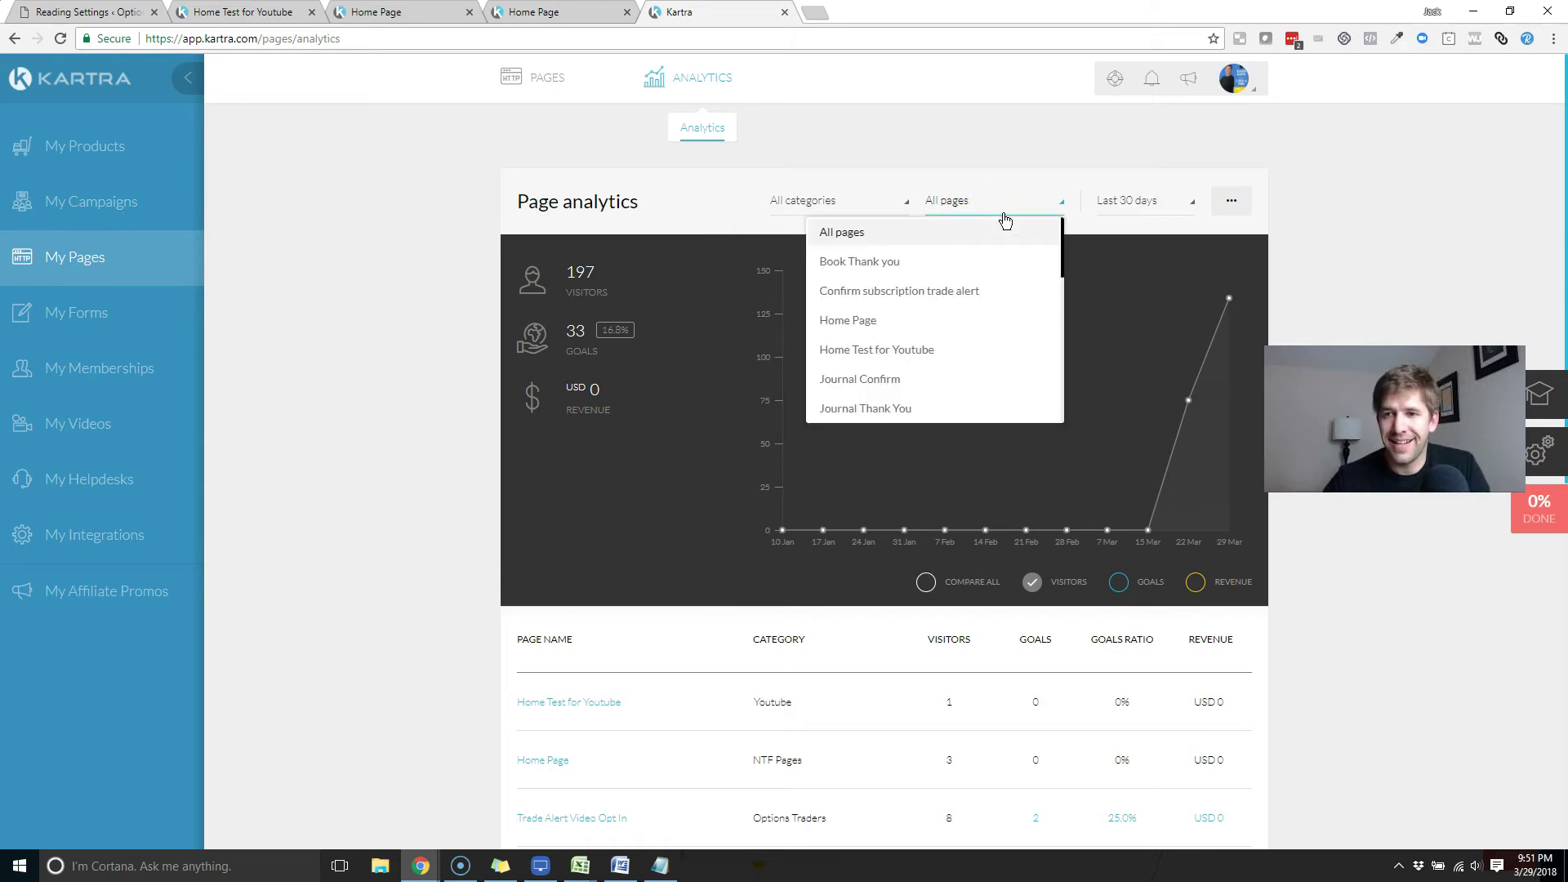
scroll(1009, 292, "down", 1)
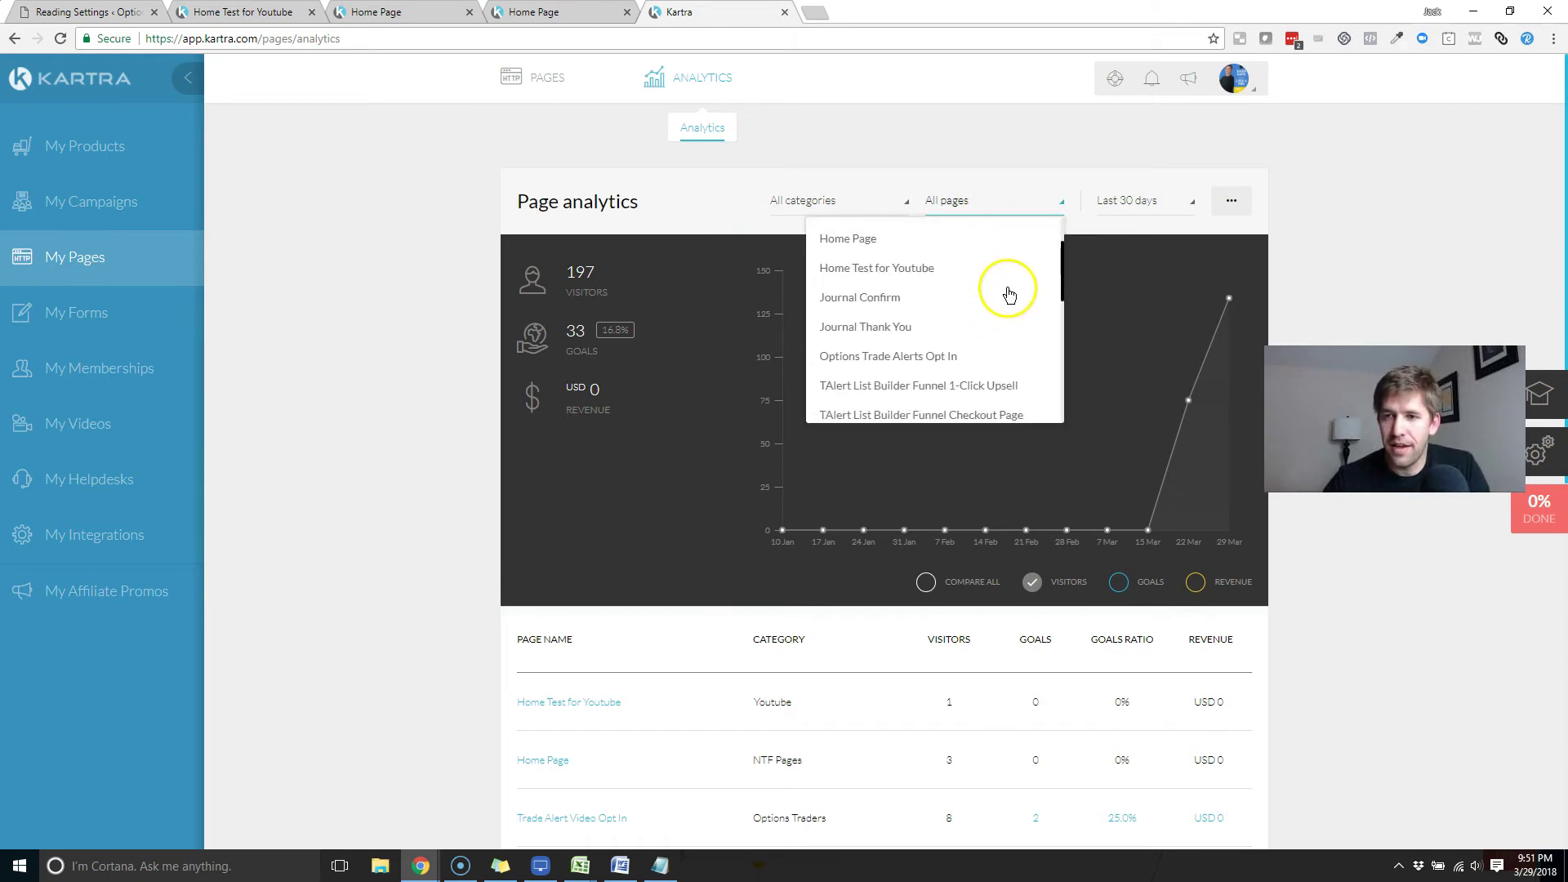
scroll(1002, 304, "down", 3)
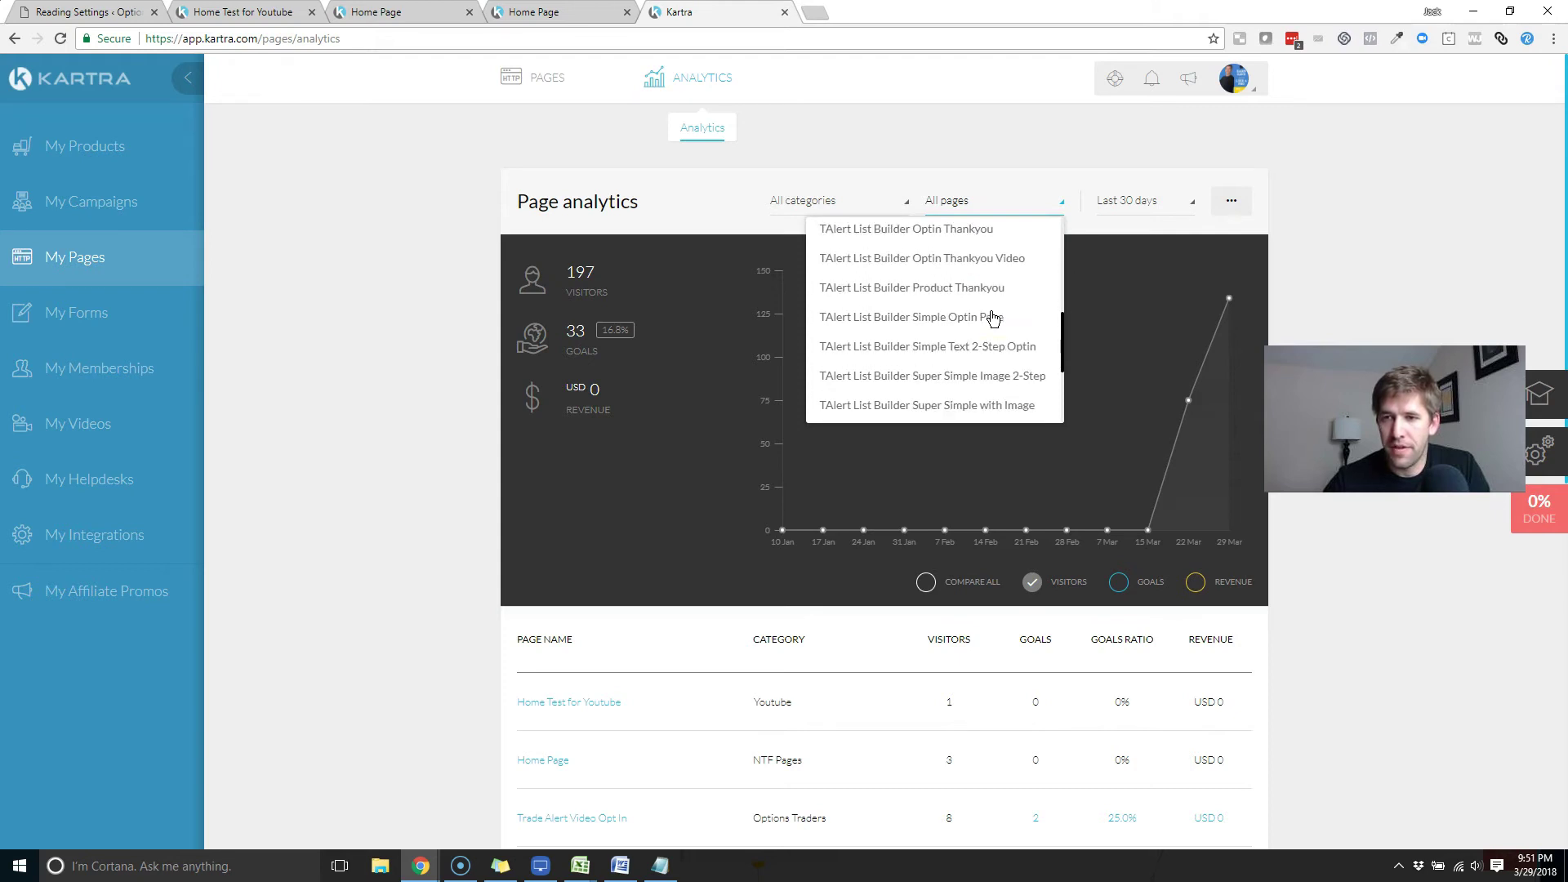
scroll(992, 316, "down", 5)
left_click(678, 304)
Filter analytics to Home Test for Youtube for today, showing 1 visitor and 0 goals
scroll(678, 304, "up", 3)
scroll(678, 304, "down", 1)
scroll(952, 302, "up", 8)
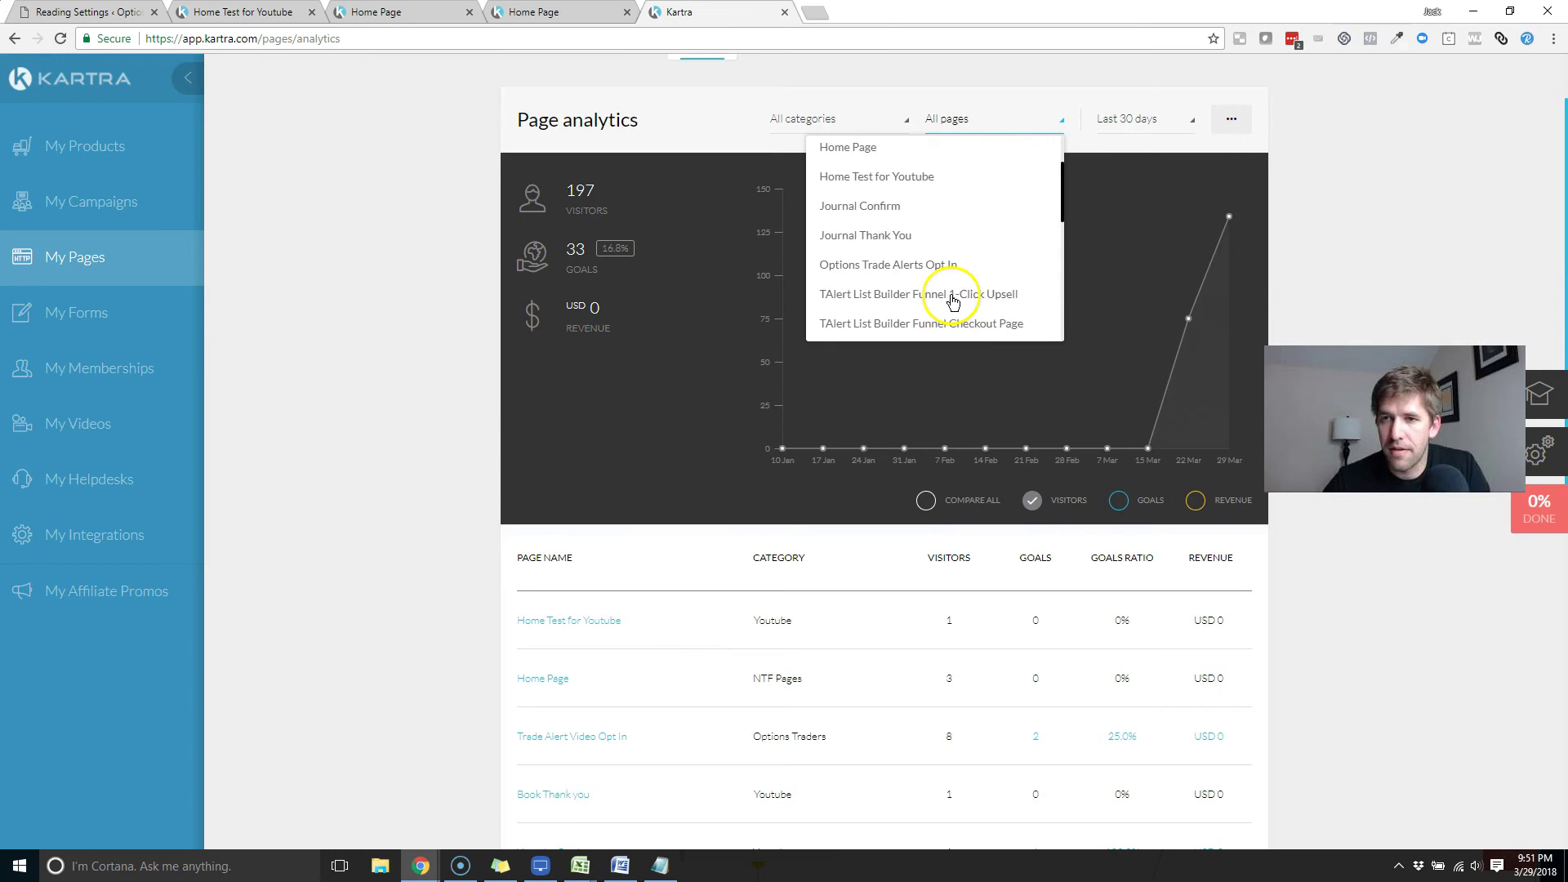
scroll(933, 269, "up", 1)
left_click(895, 267)
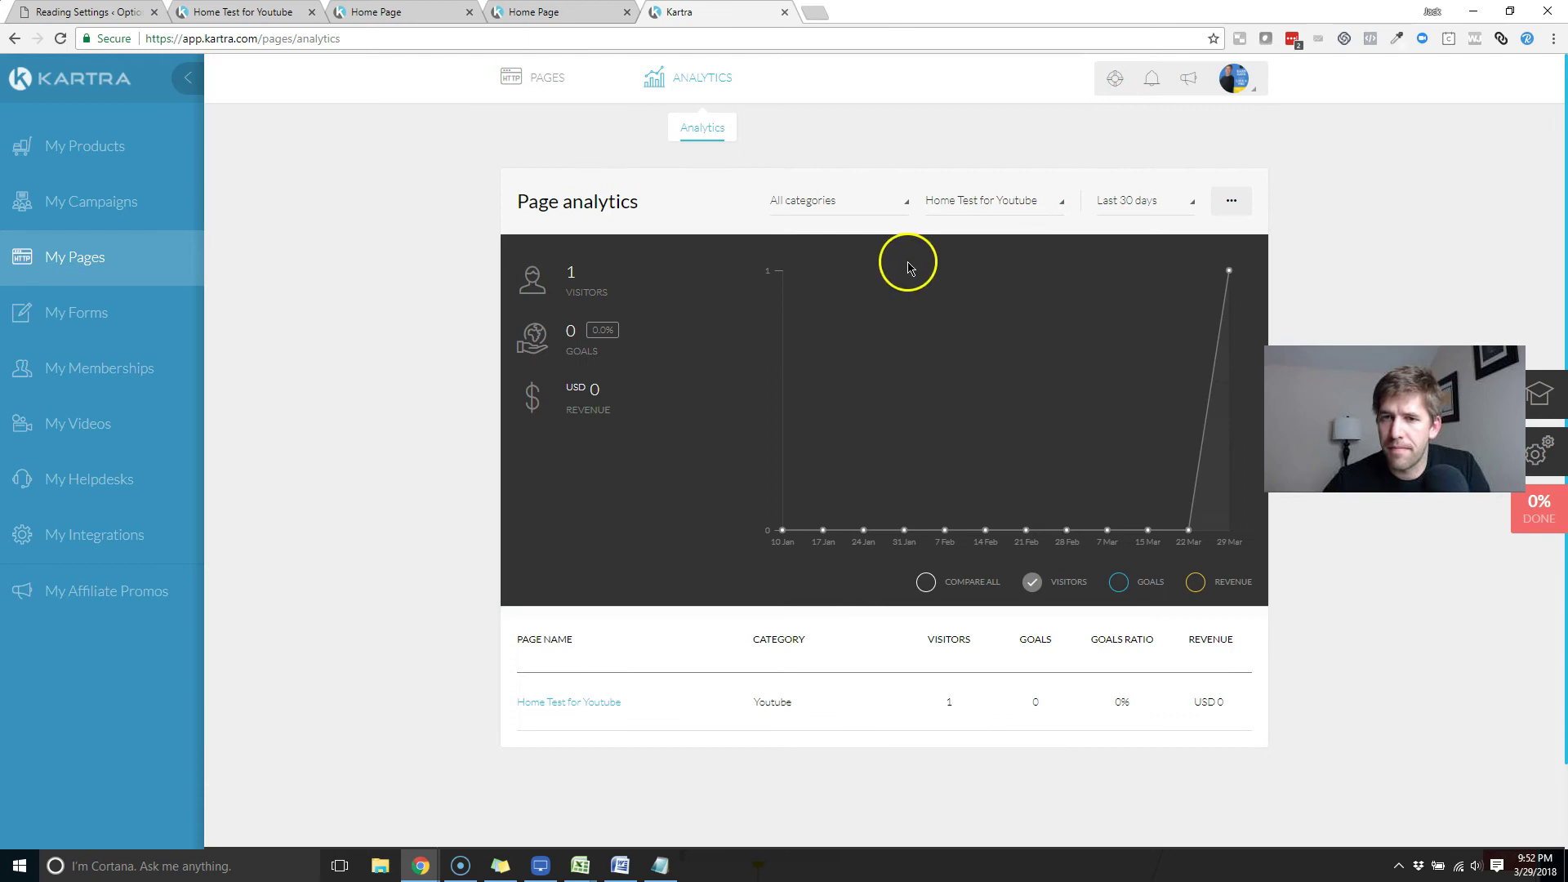
left_click(1106, 203)
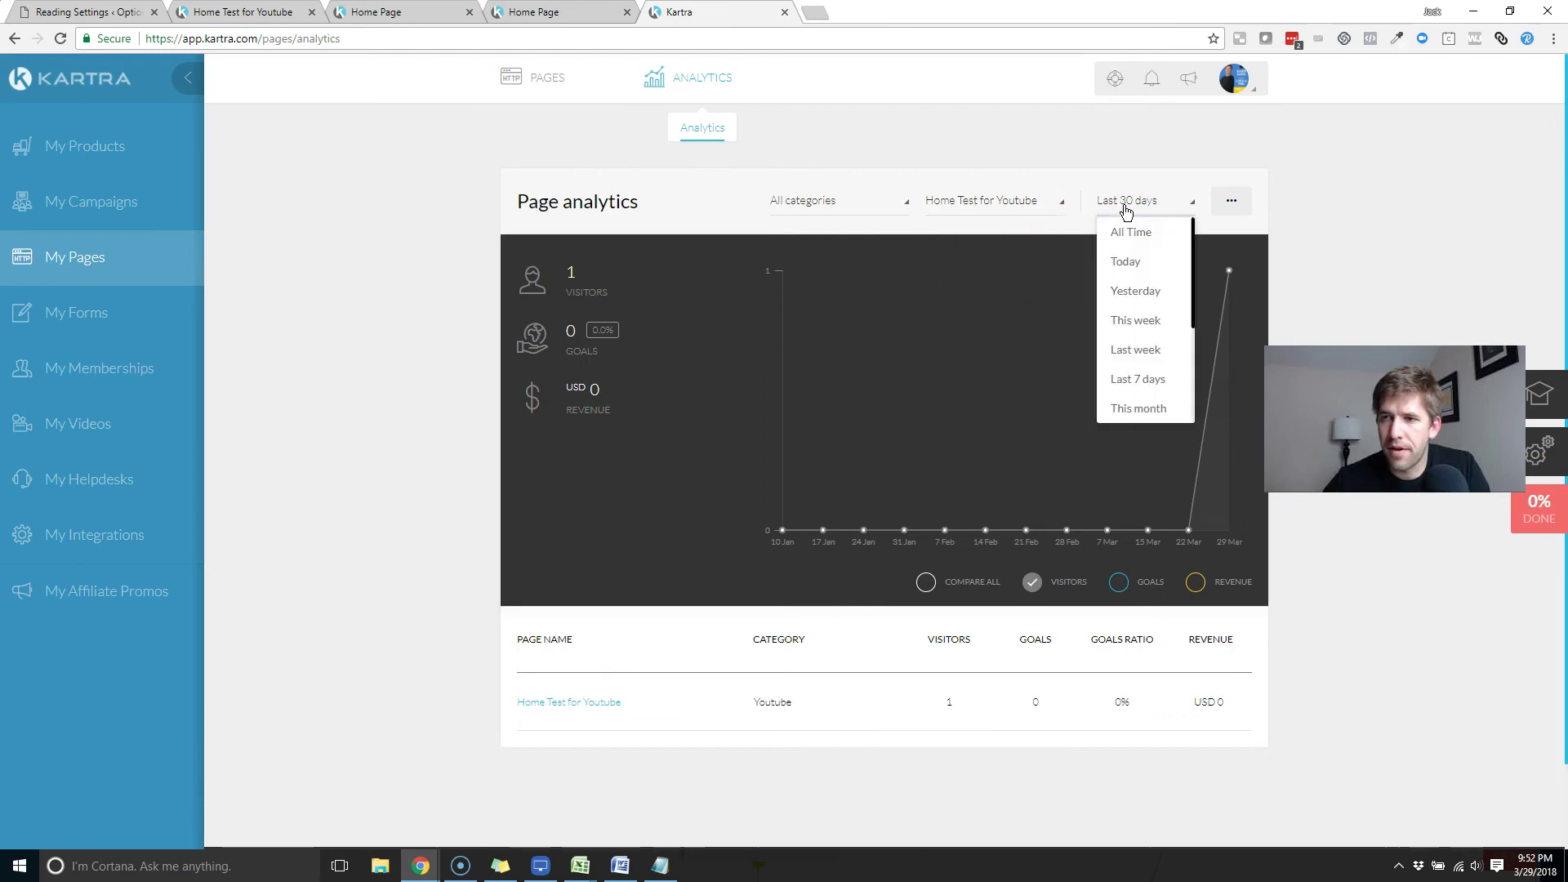
left_click(1113, 255)
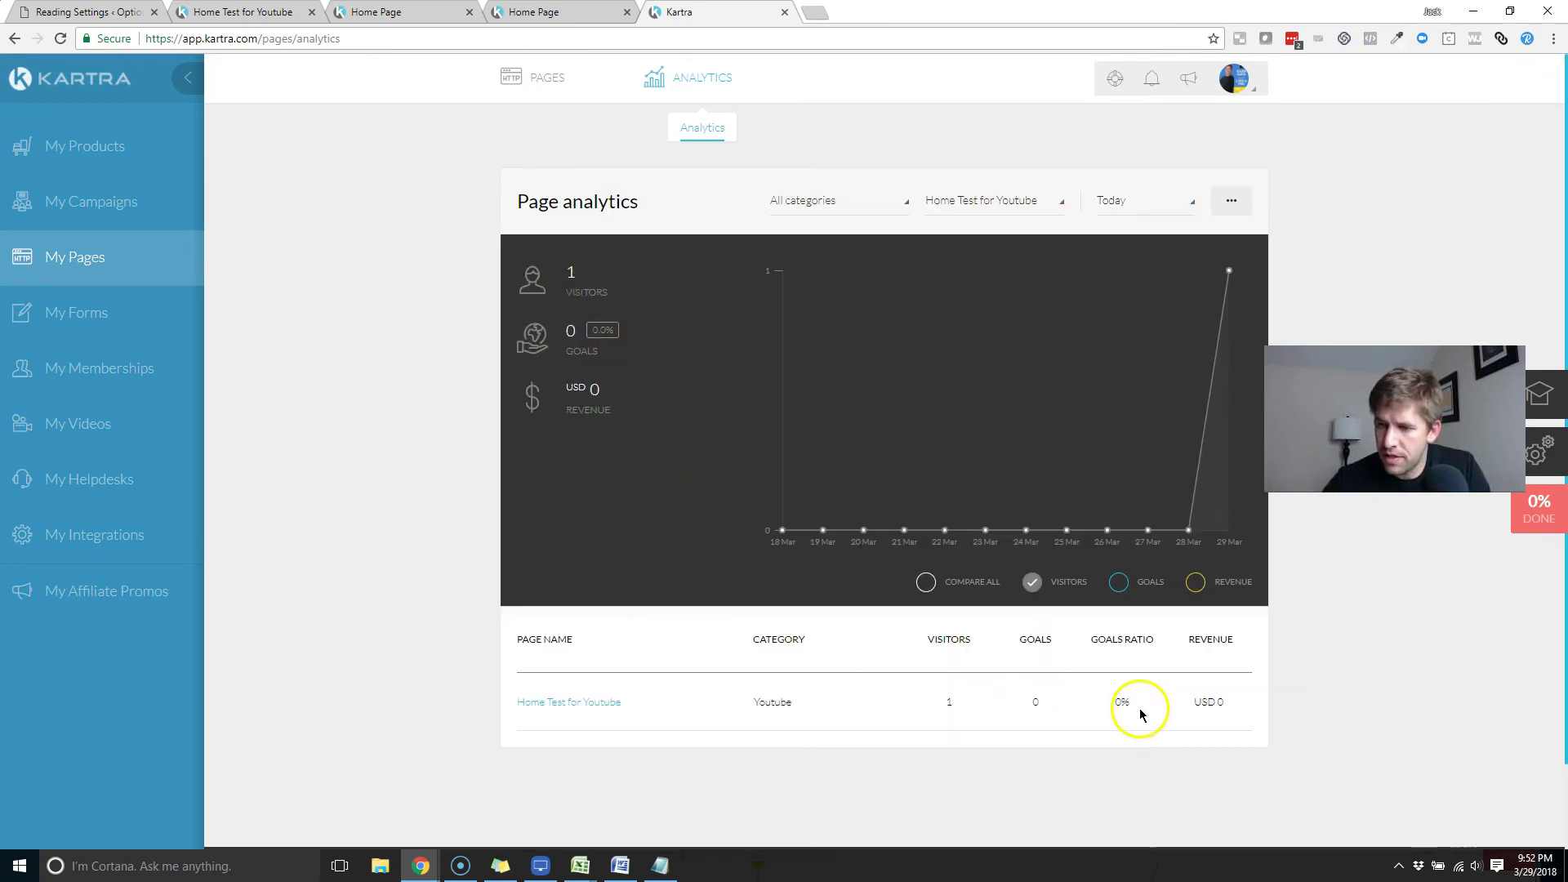
mouse_move(595, 709)
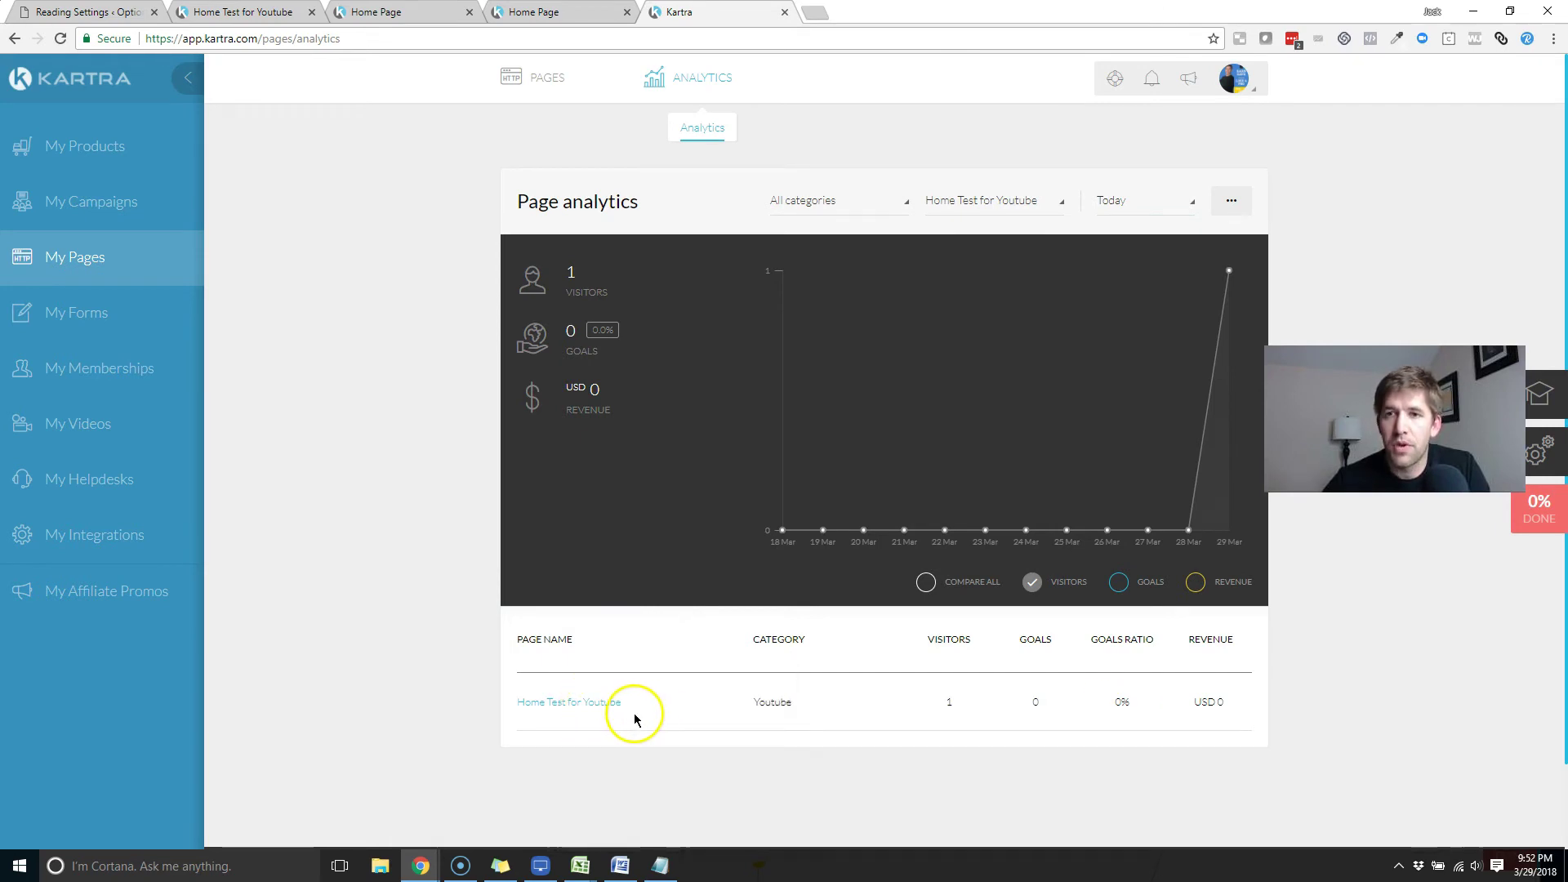
Search the Leads table for the contact by name and open their lead profile
left_click(118, 225)
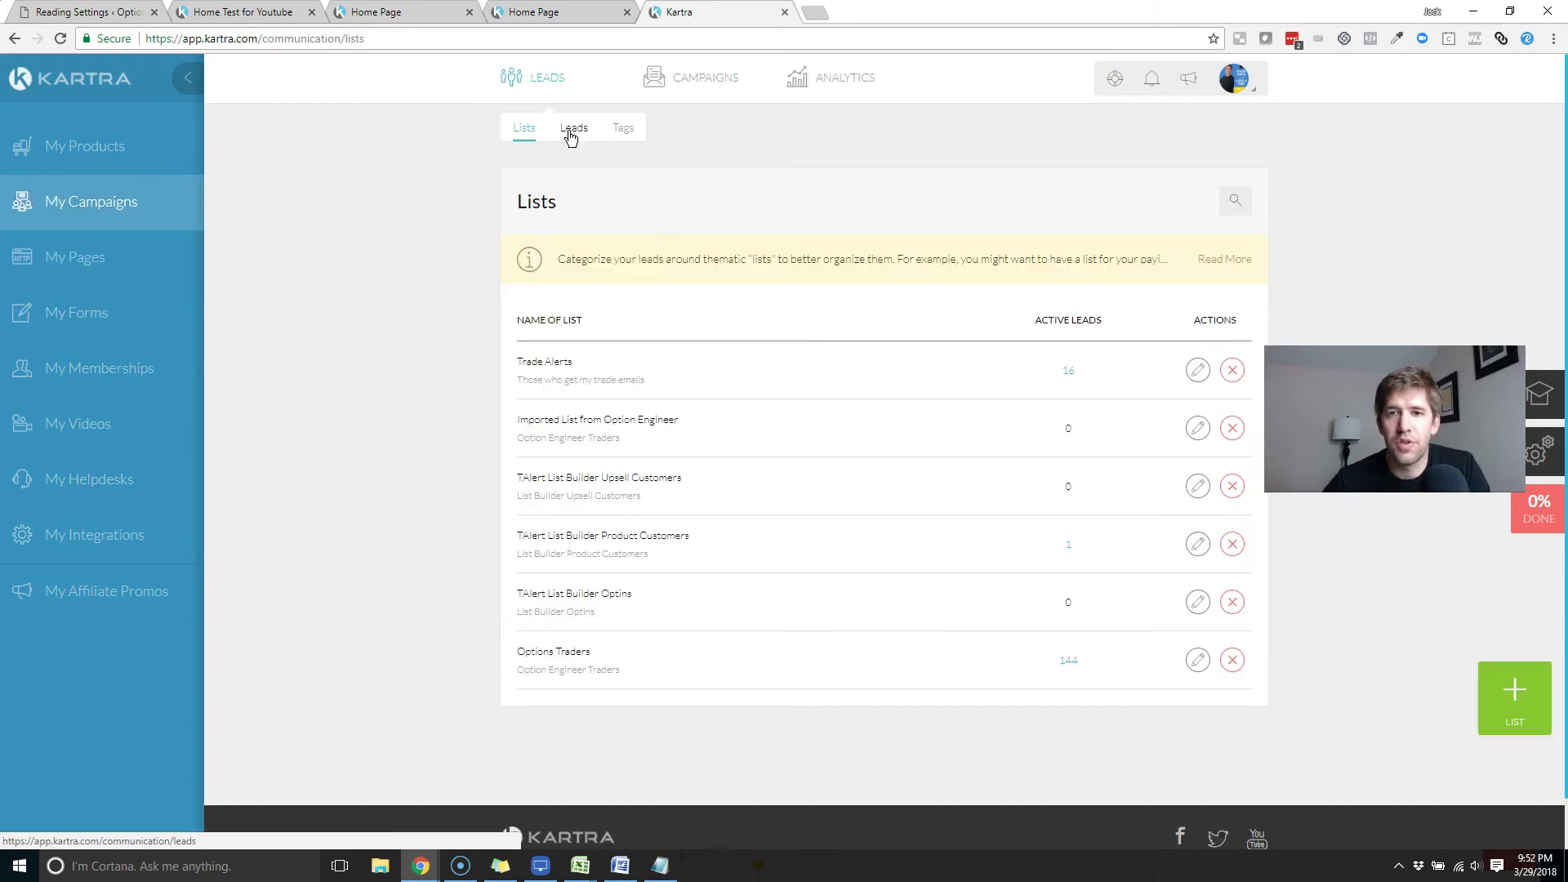
left_click(573, 131)
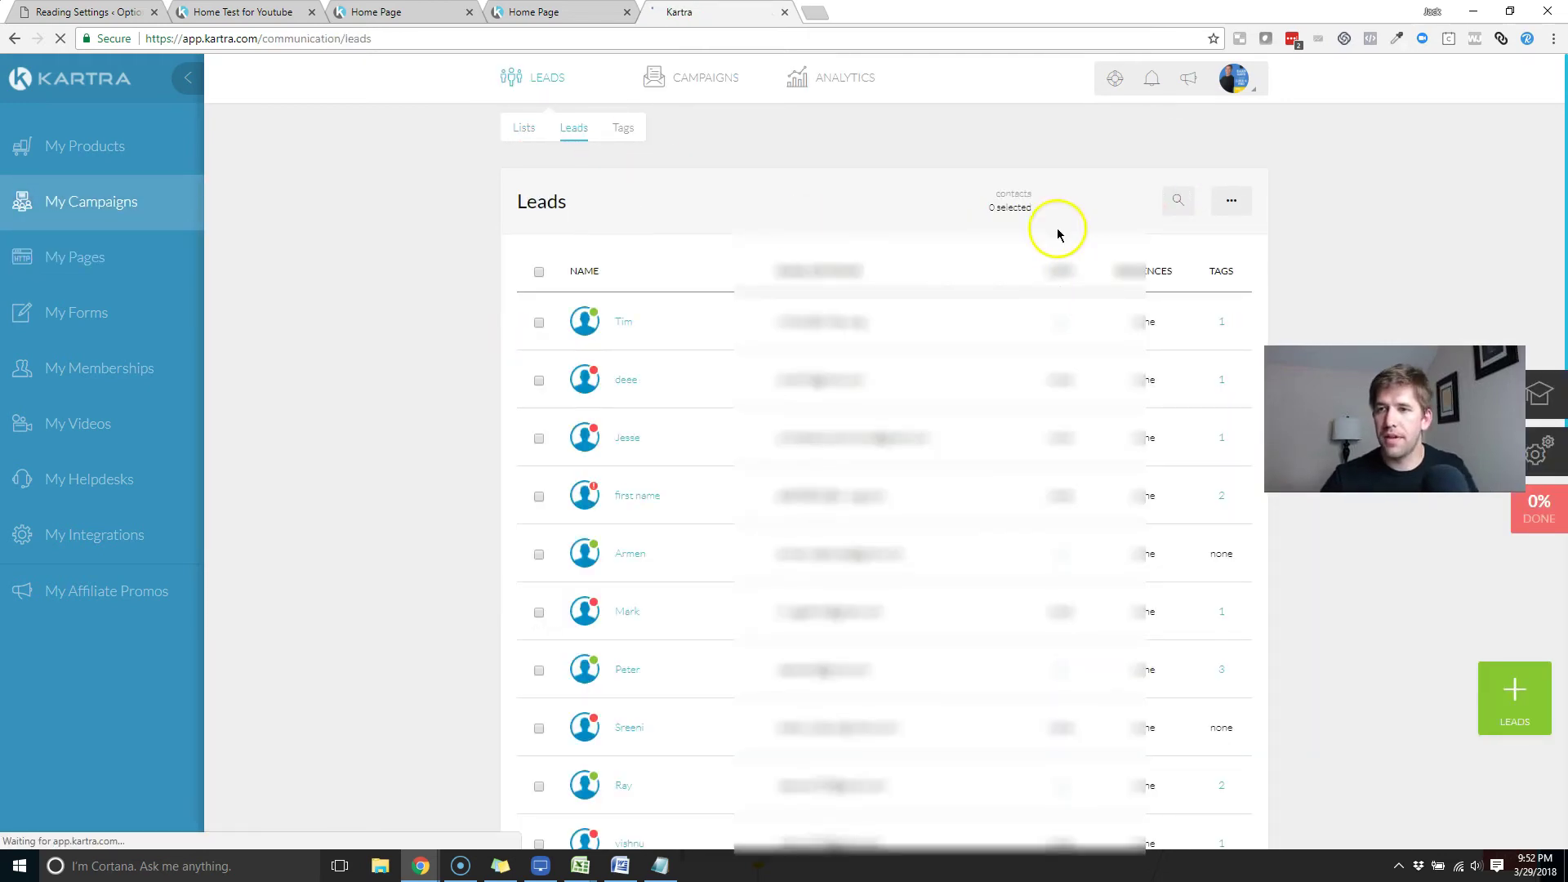
left_click(1177, 200)
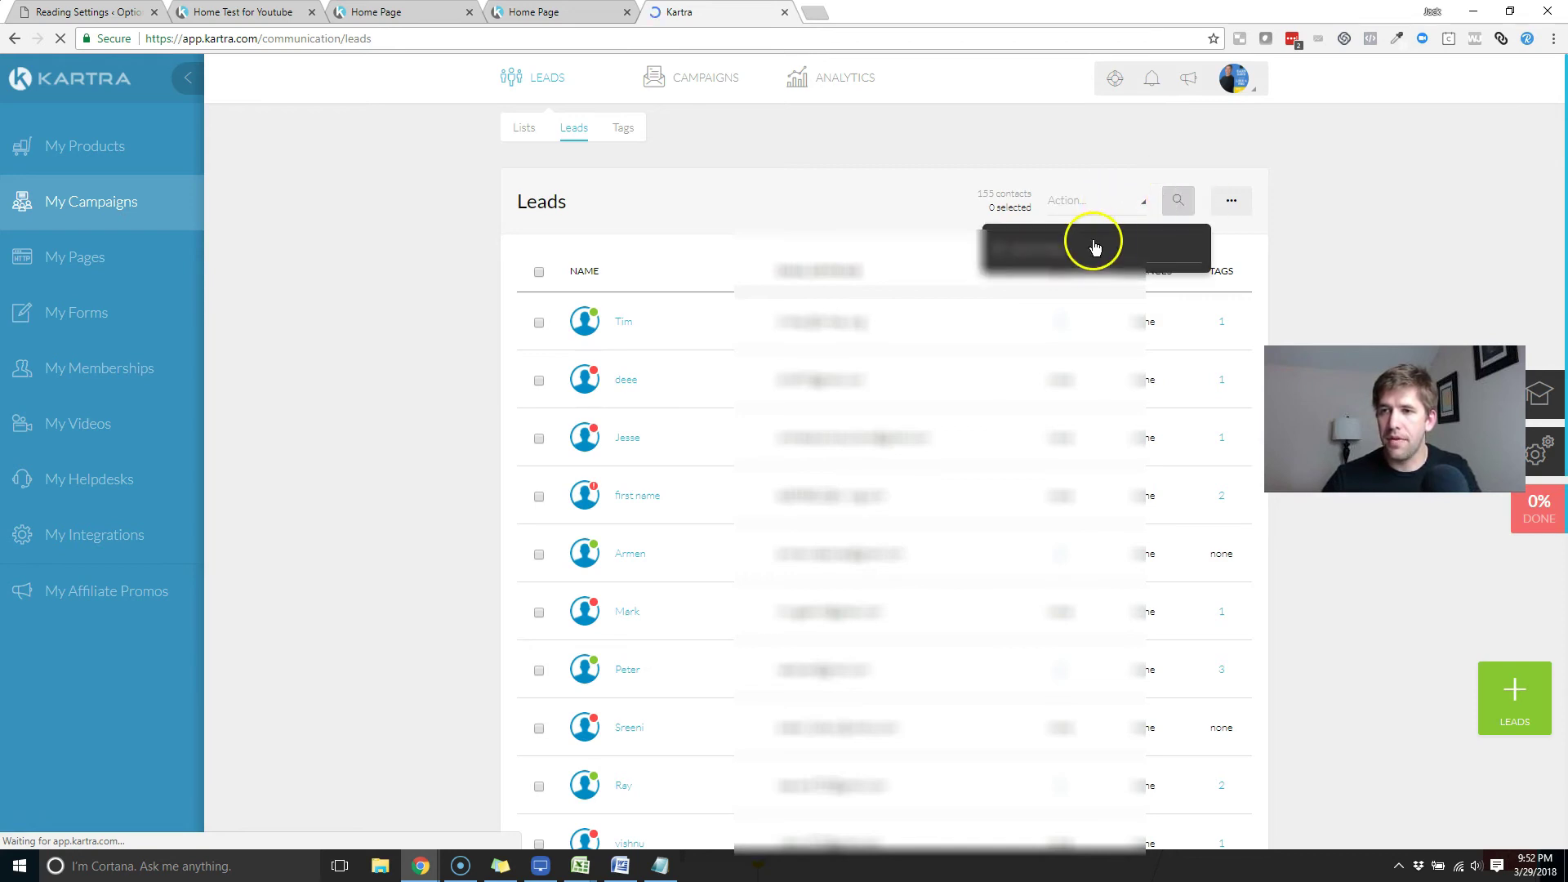
left_click(1177, 200)
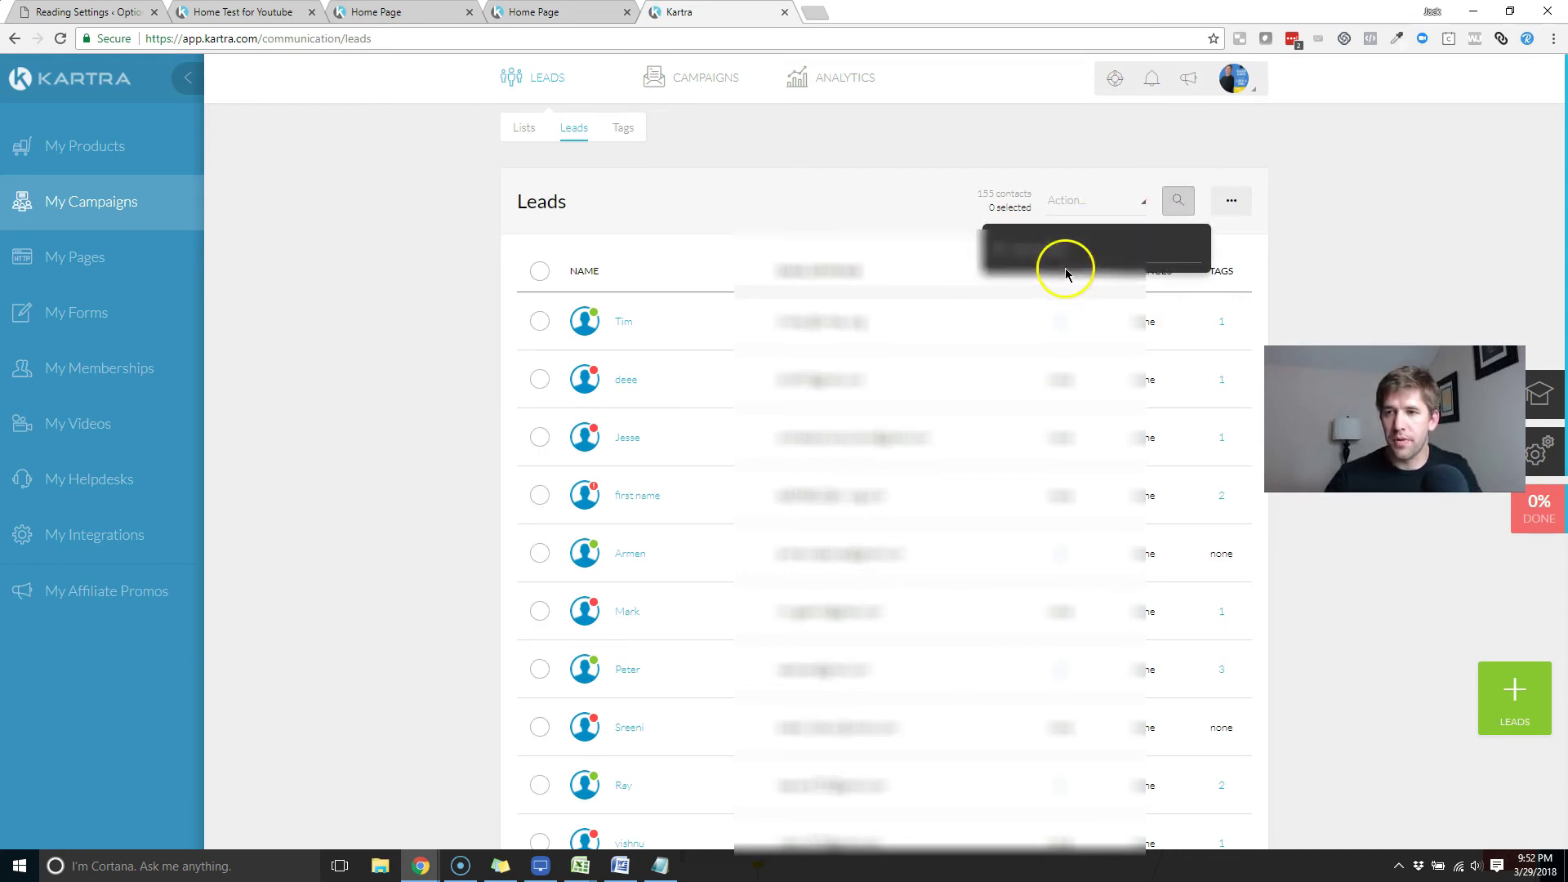
left_click(1066, 273)
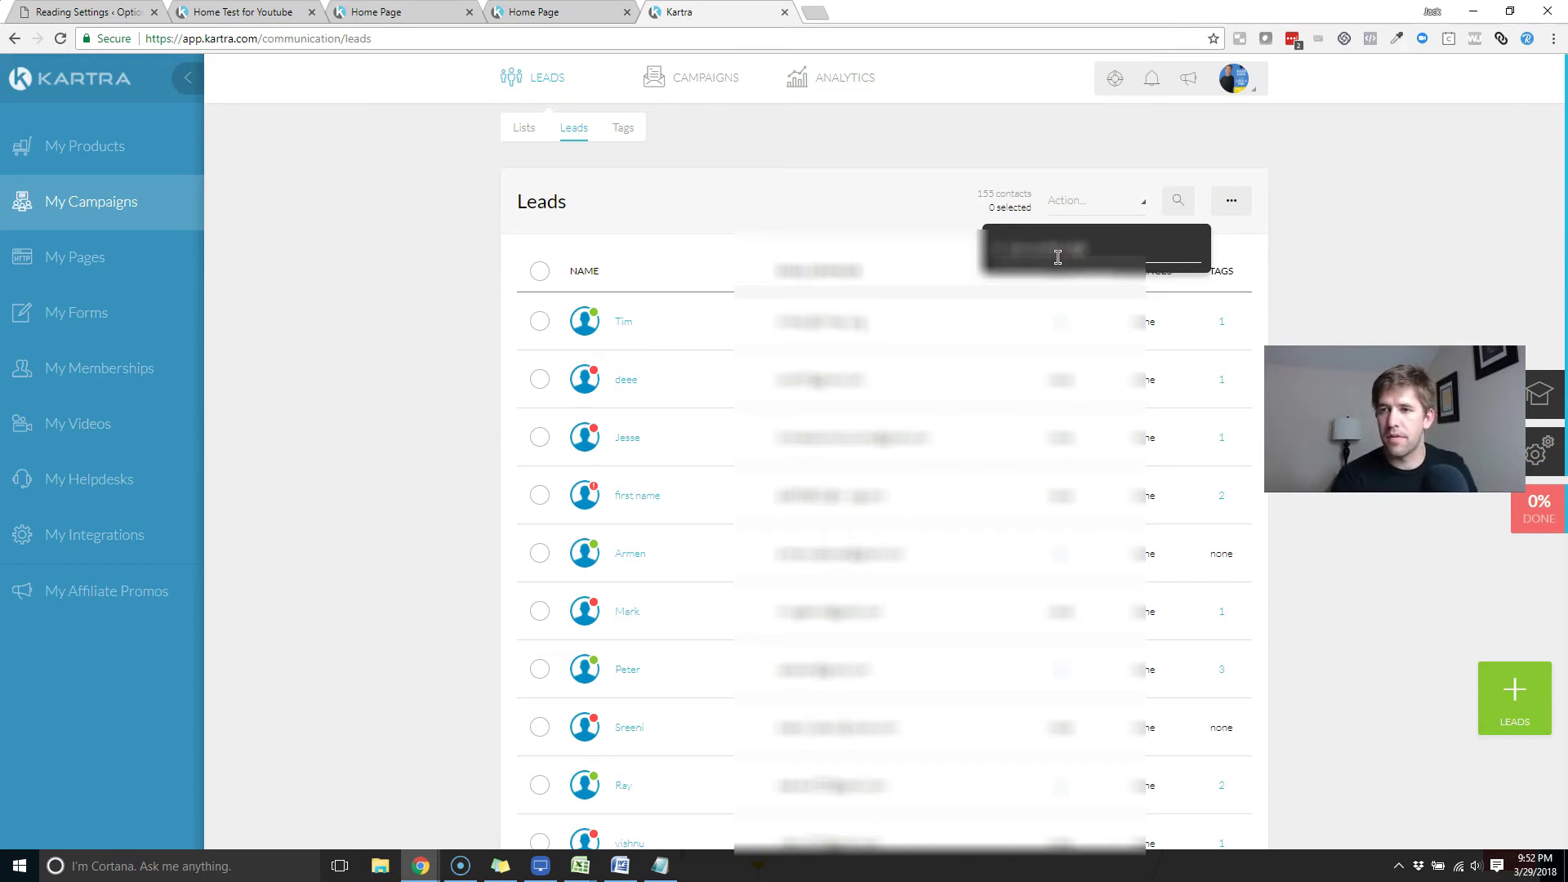
key("Return")
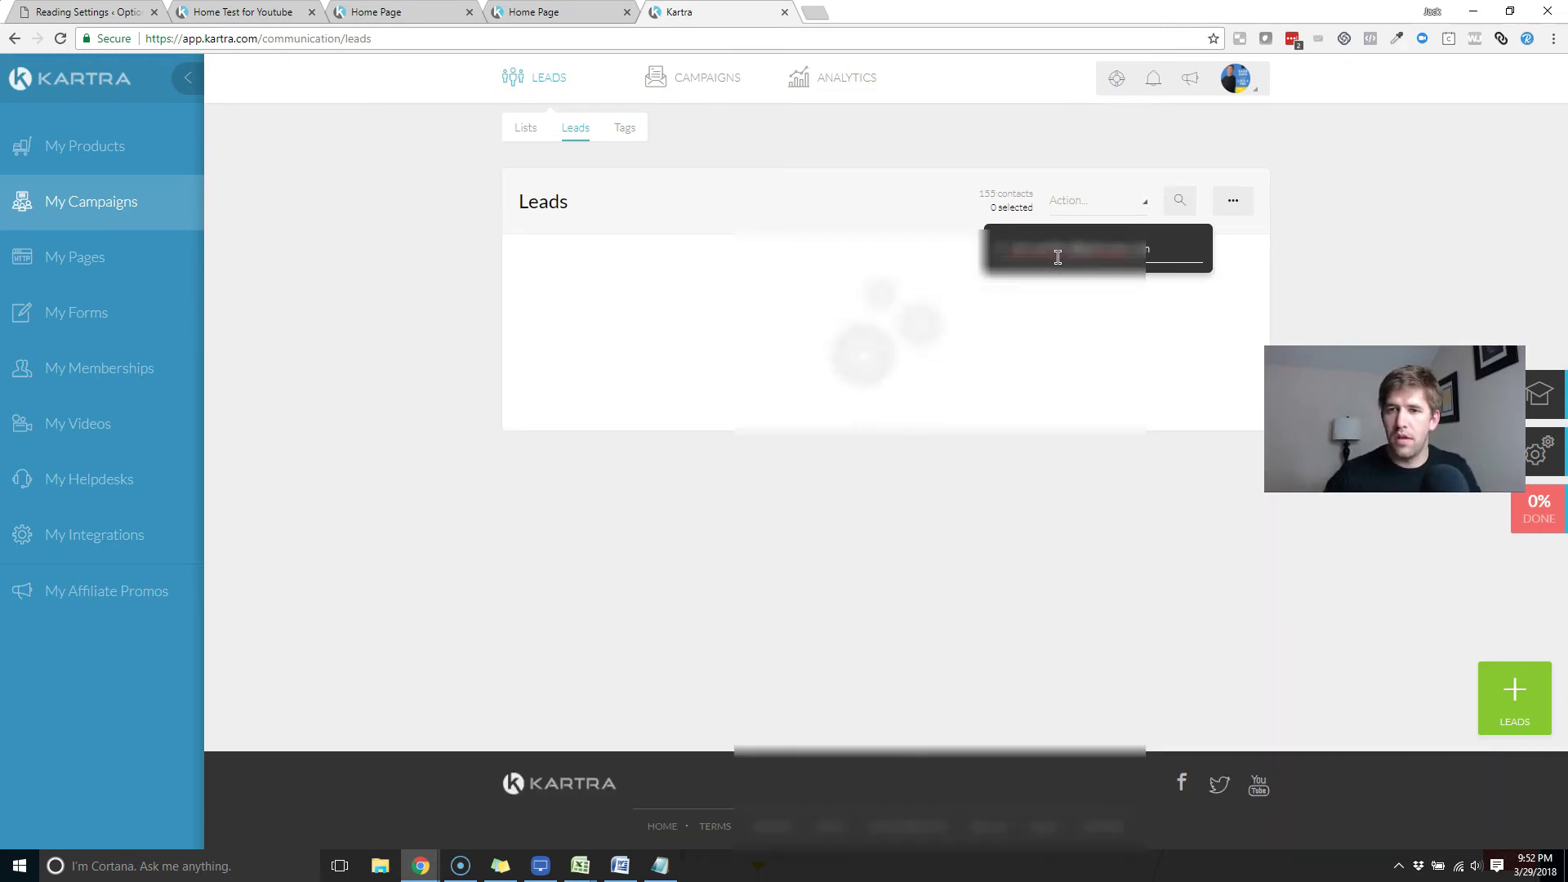
left_click(1053, 256)
left_click(682, 334)
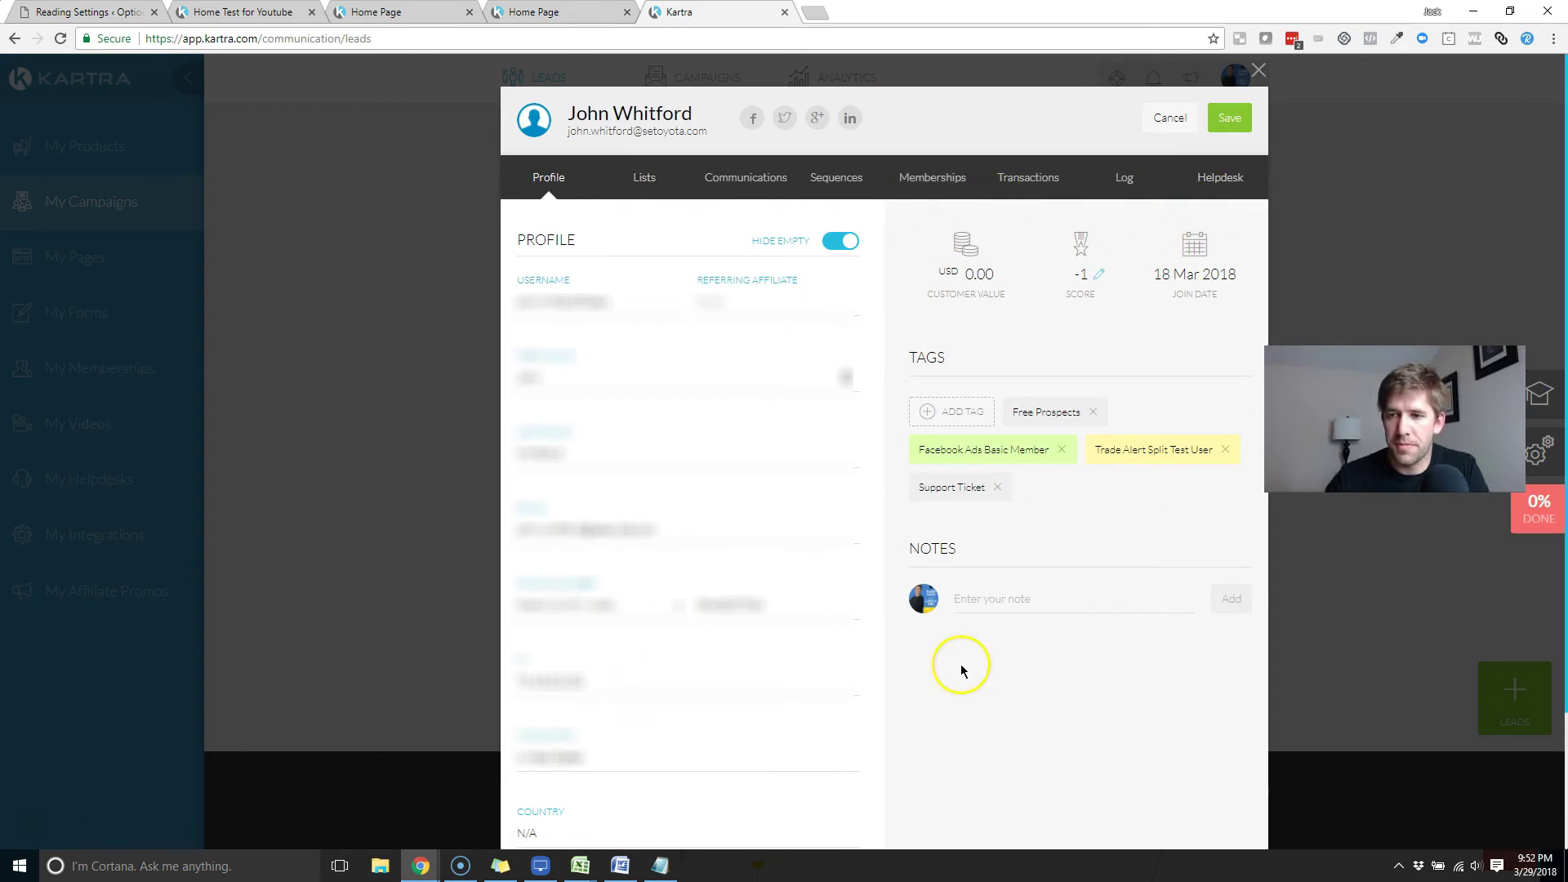
Show the lead's Log and highlight the Home Test for Youtube visit and Wordpress form test opt-in entries
left_click(1124, 178)
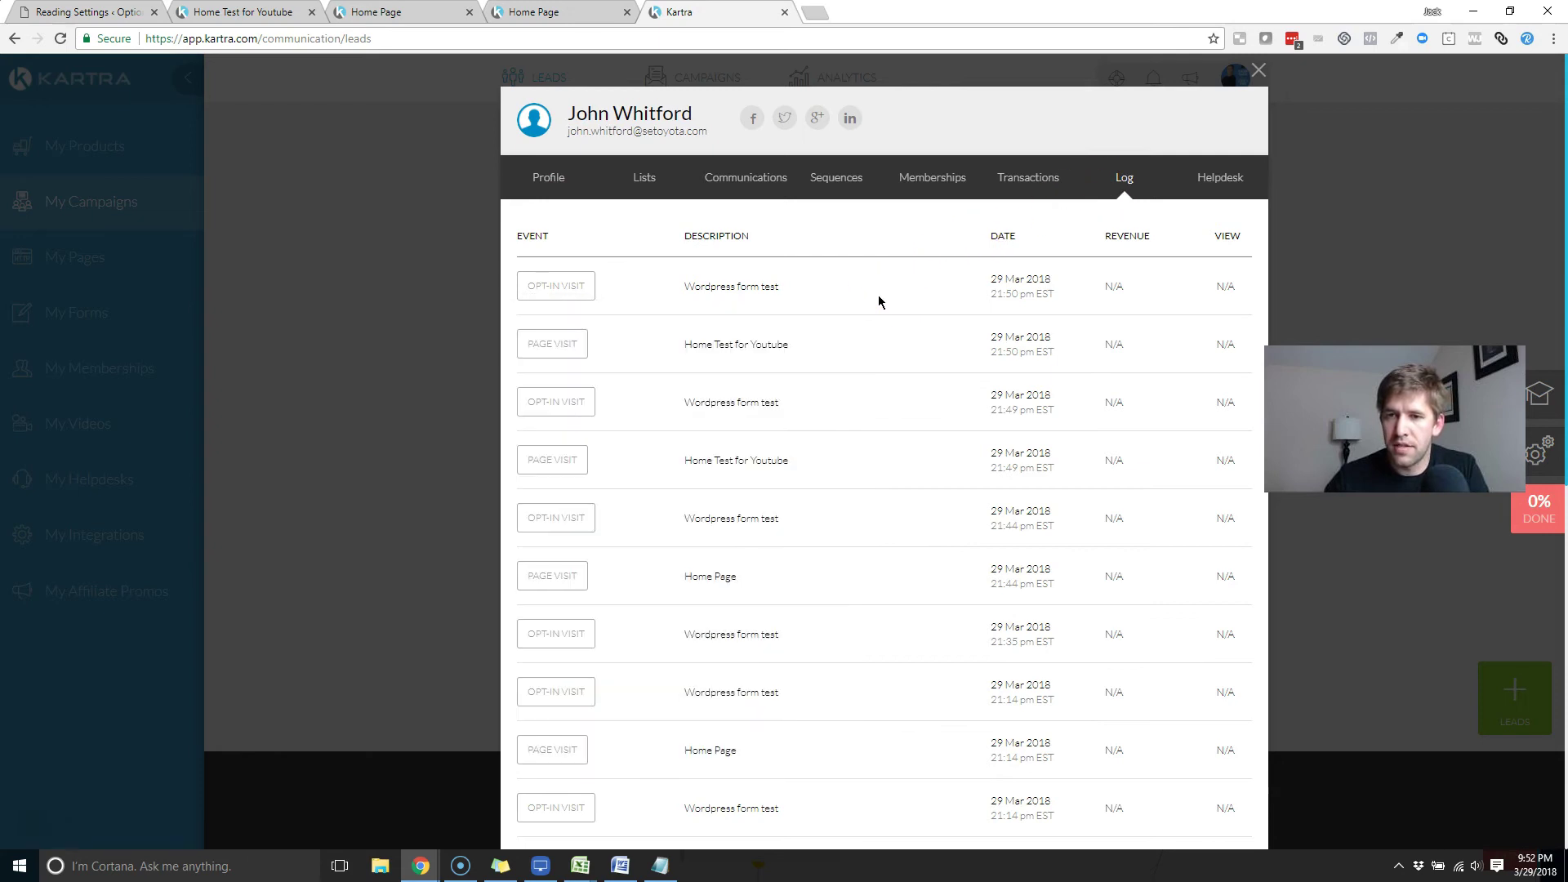
left_click_drag(680, 344, 802, 349)
left_click(811, 349)
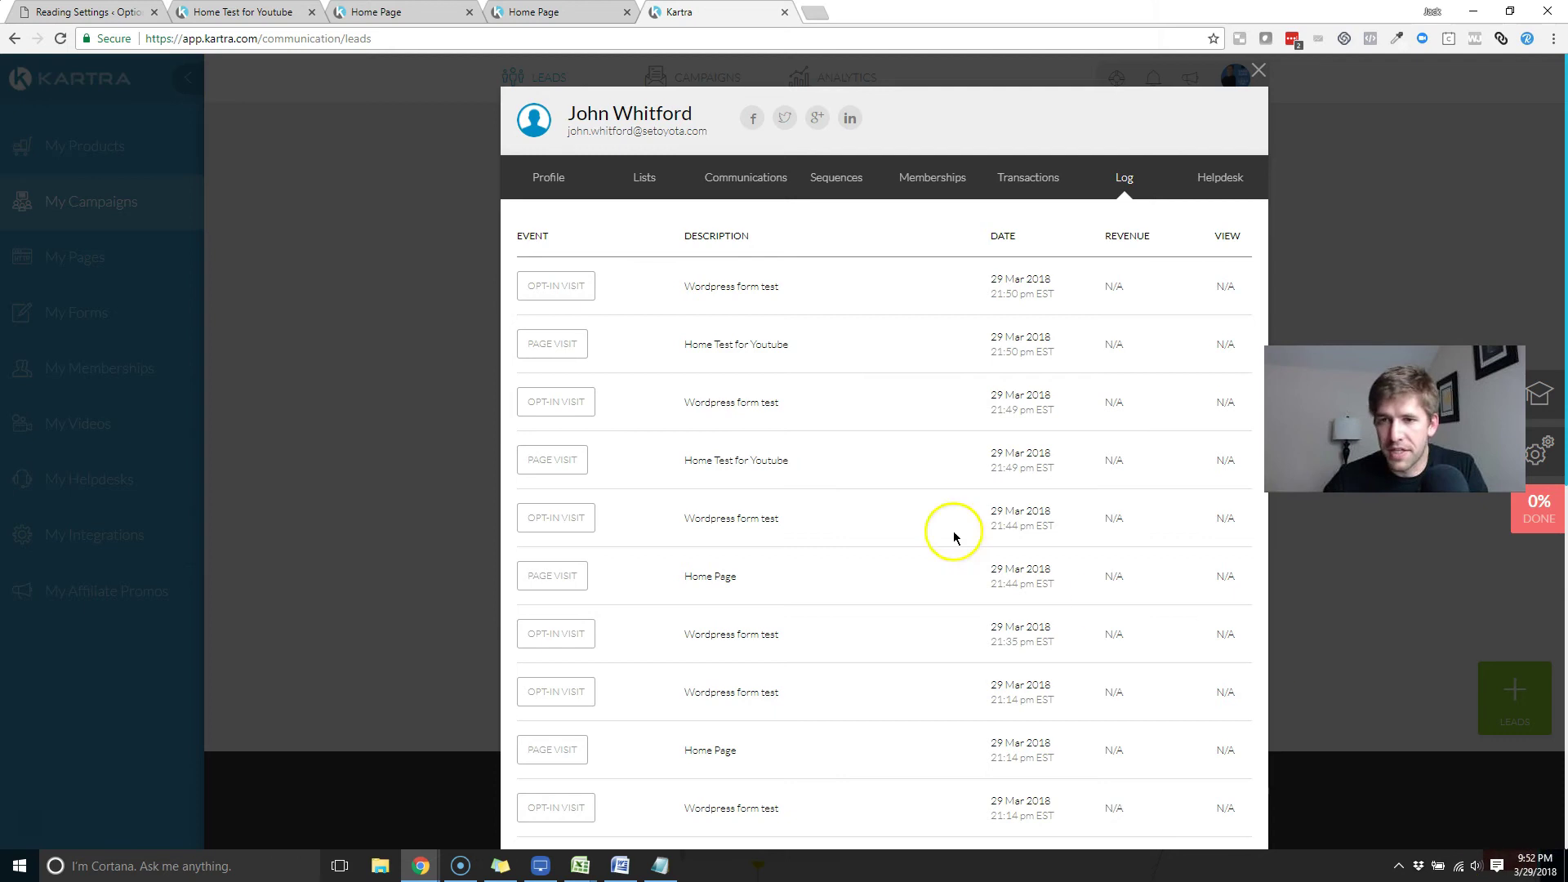
left_click_drag(684, 343, 704, 343)
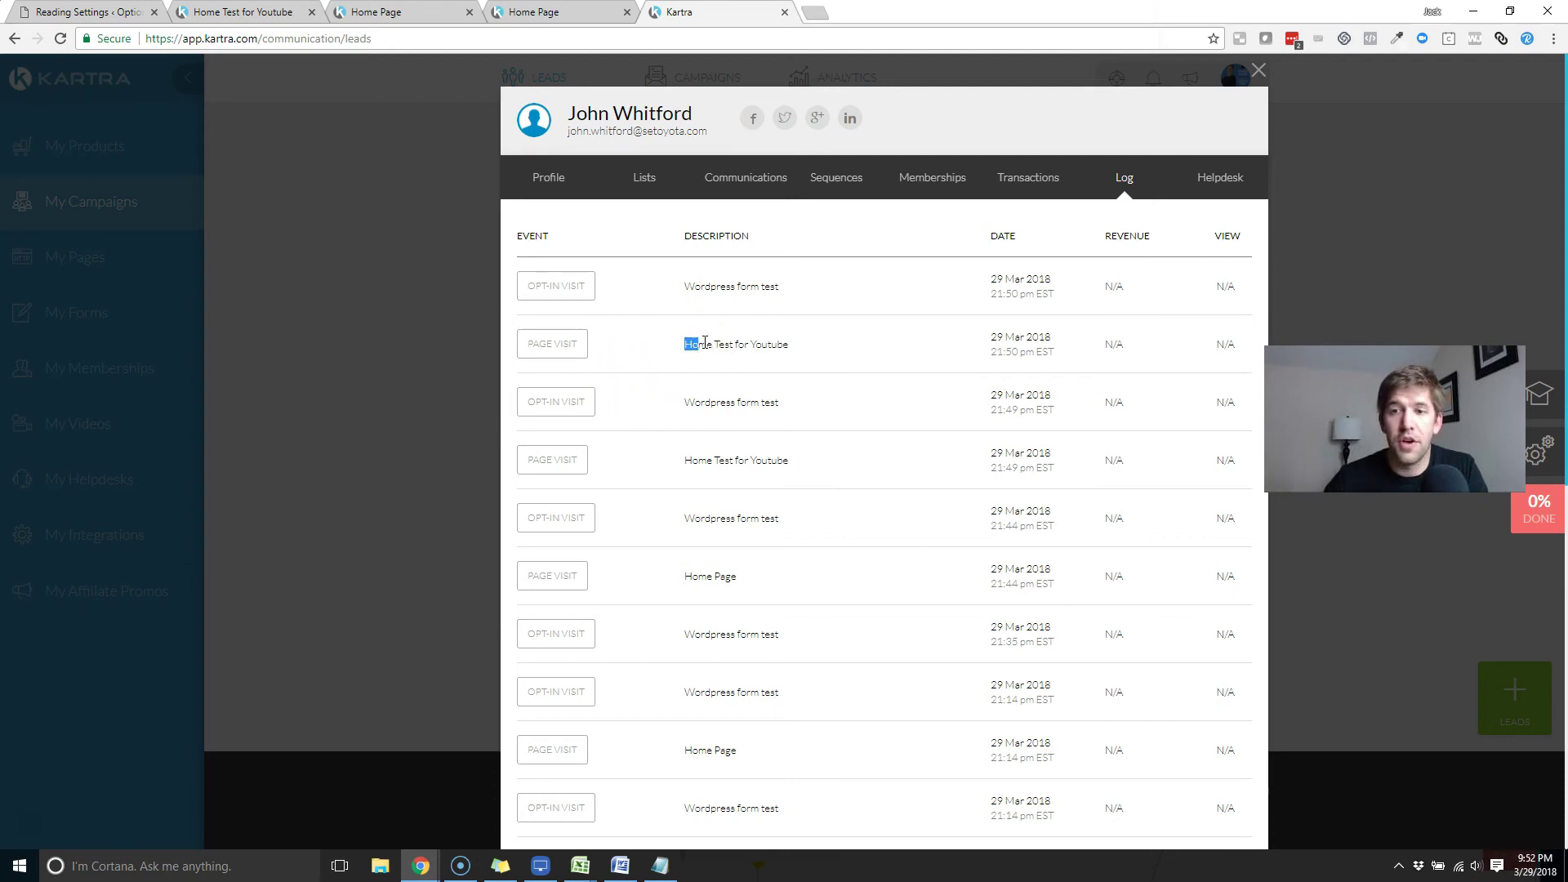
left_click(797, 351)
left_click(537, 337)
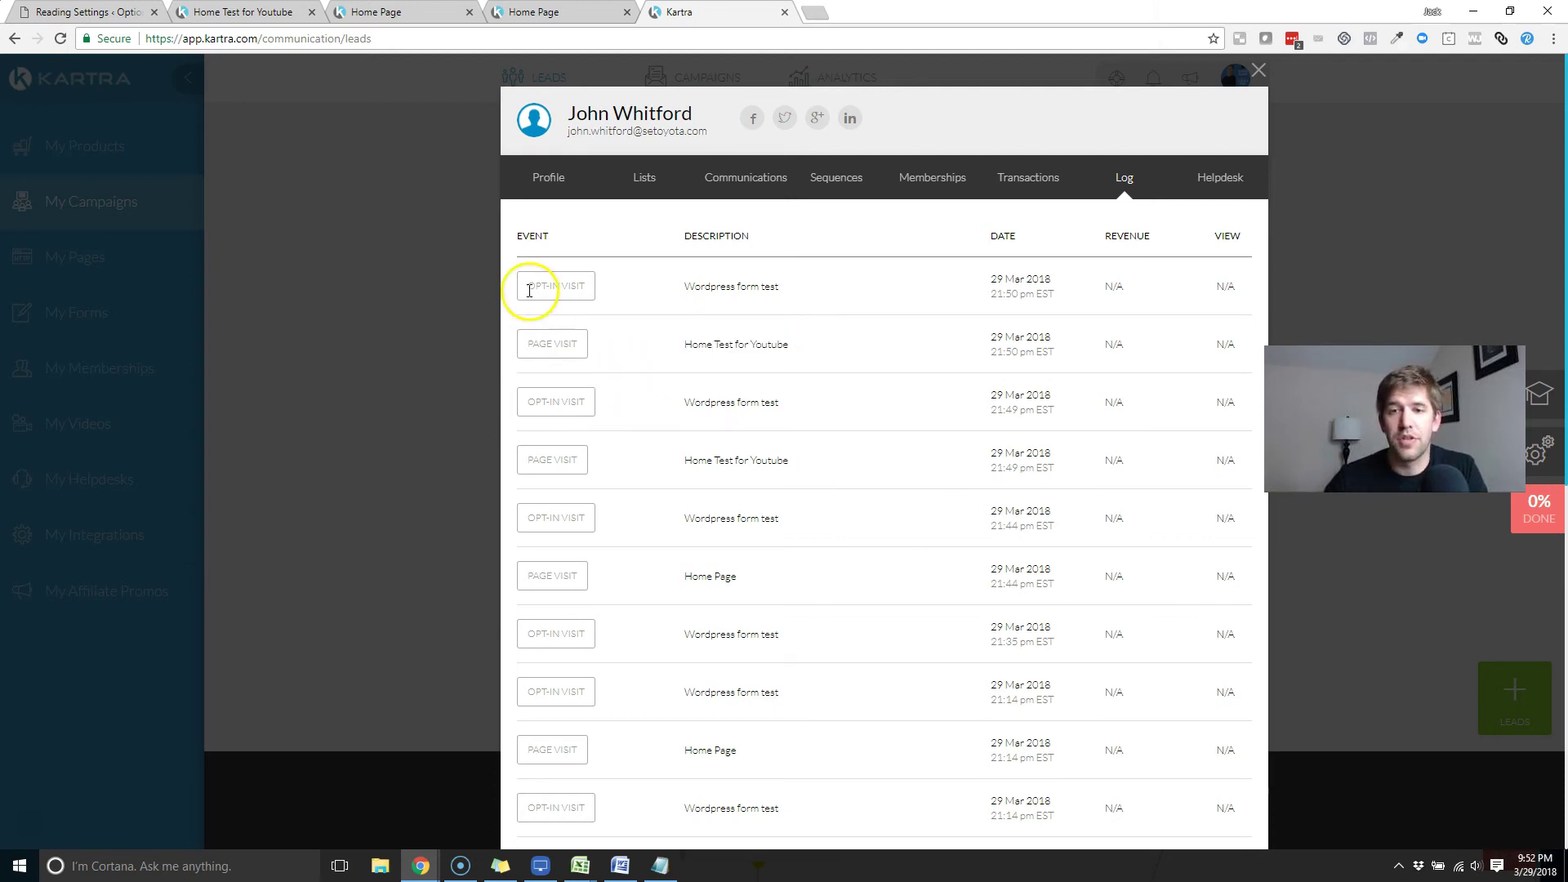
left_click_drag(529, 289, 764, 287)
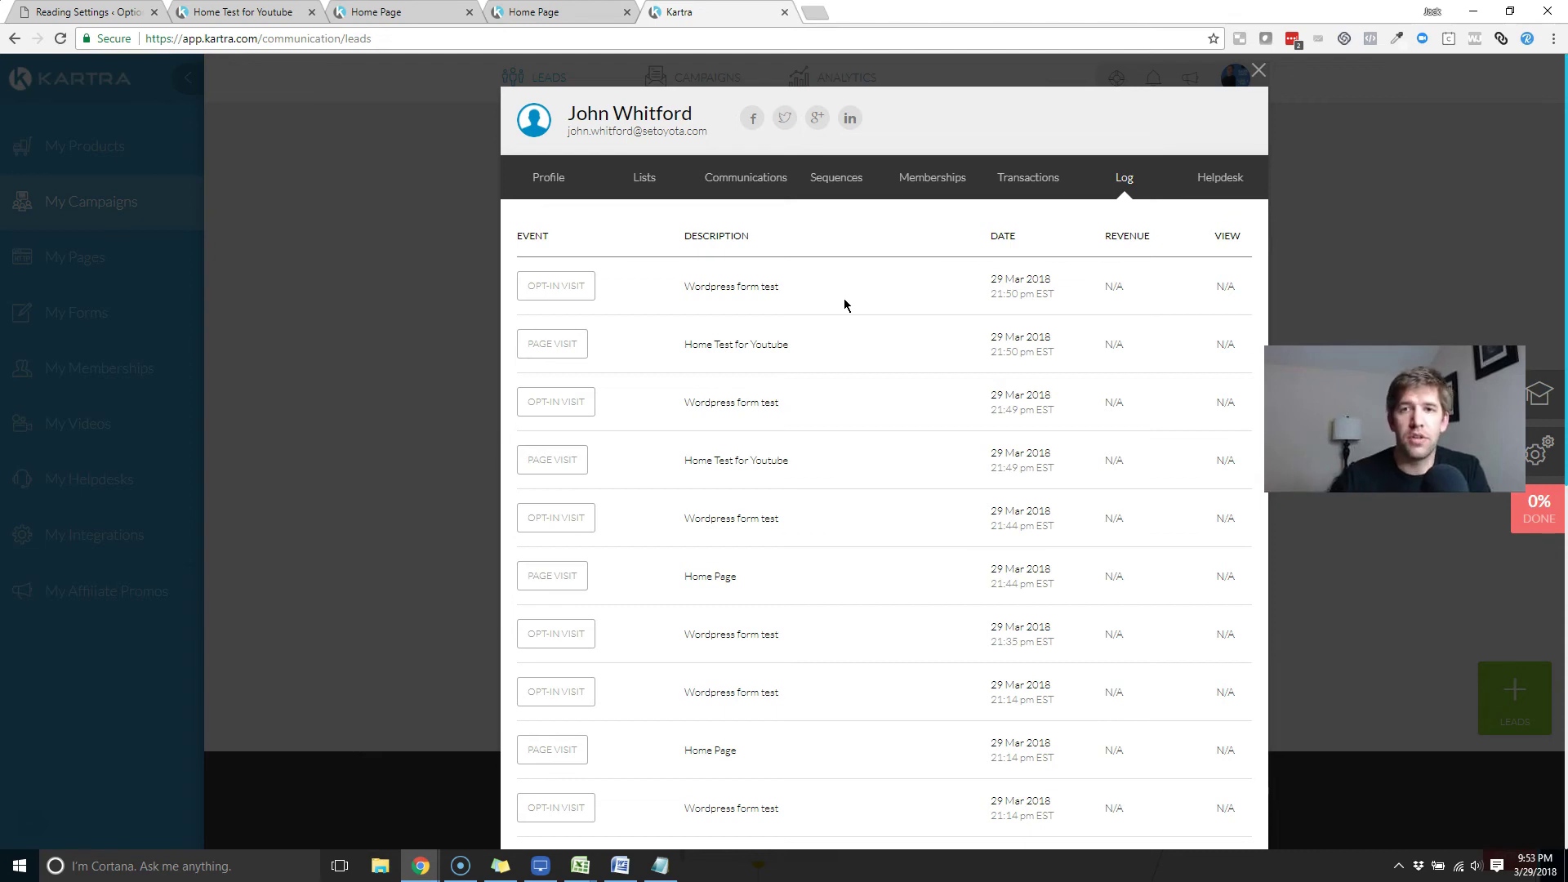
Compare the live homepage with the Home Test for Youtube page across browser tabs
left_click(499, 11)
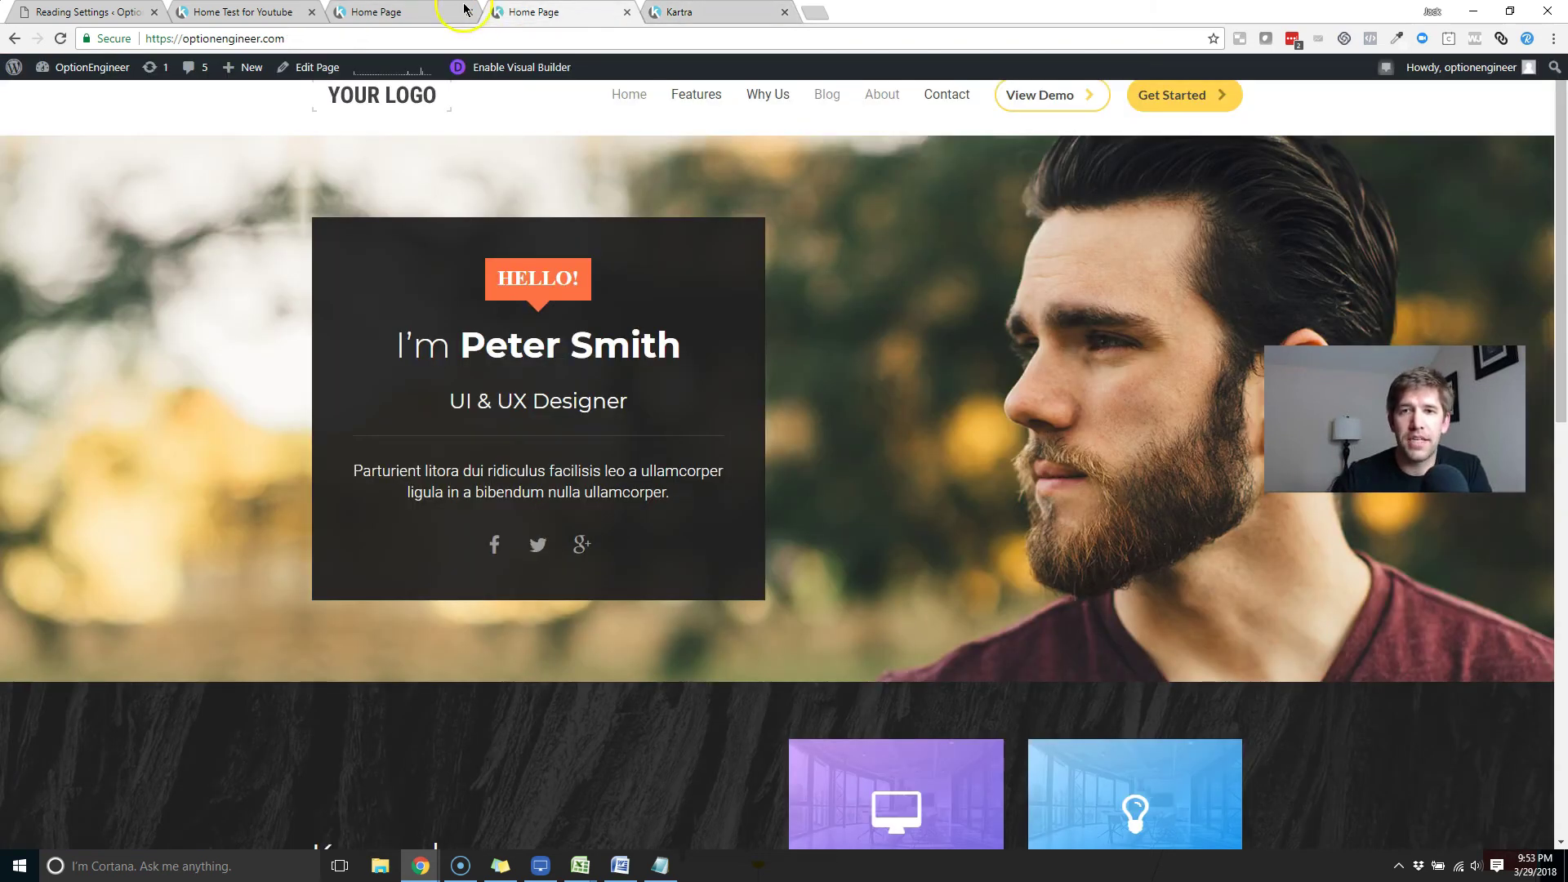
left_click(418, 10)
left_click(255, 9)
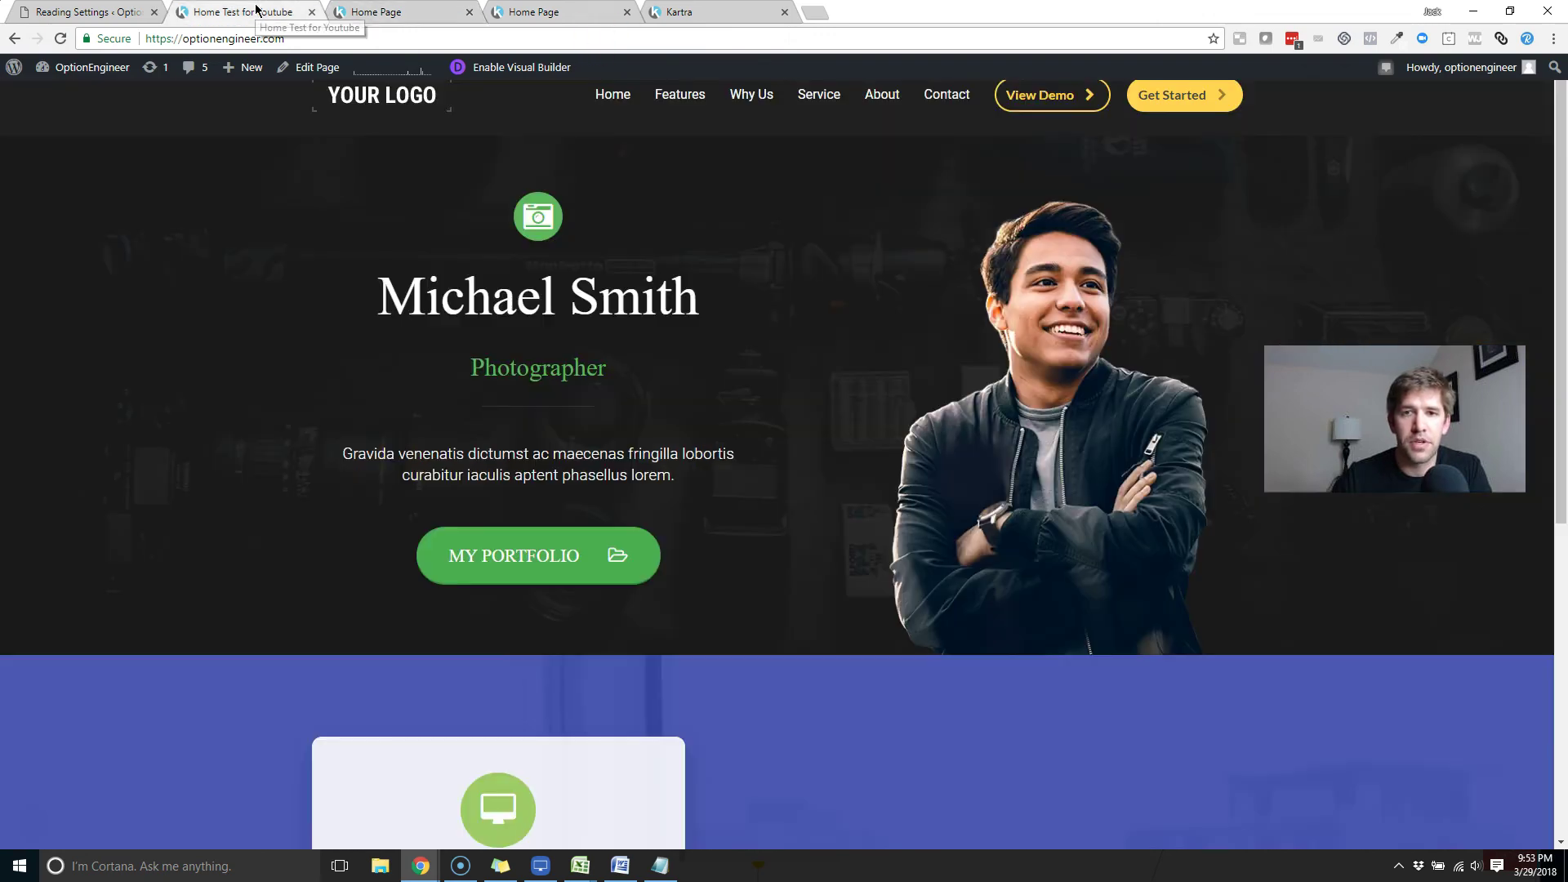
Close the lead popup in Kartra and open Home Test for Youtube in the page editor
left_click(687, 11)
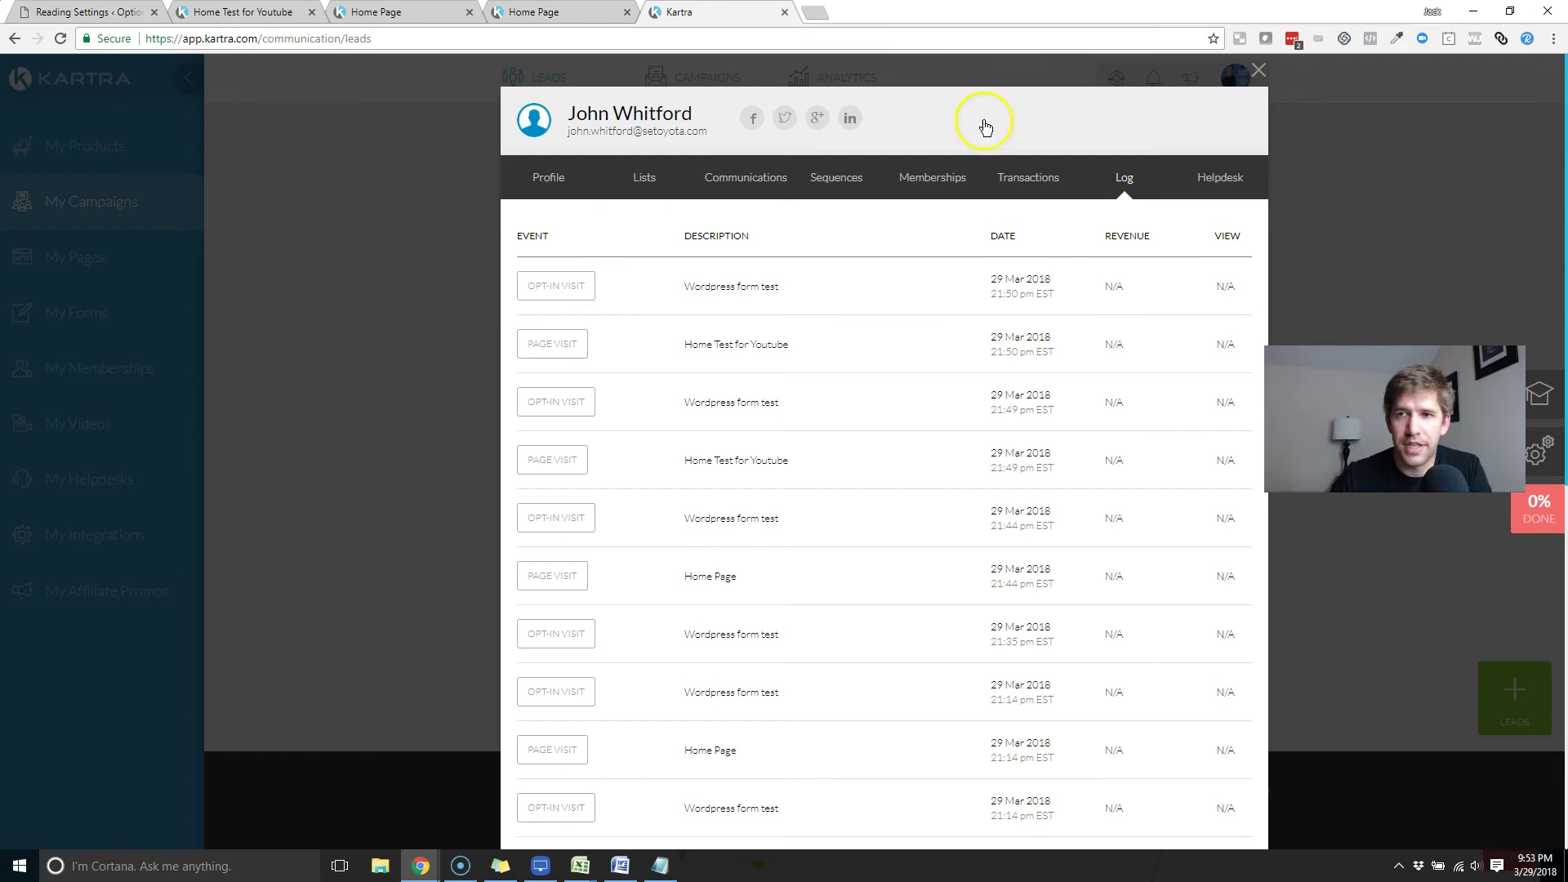
left_click(1257, 77)
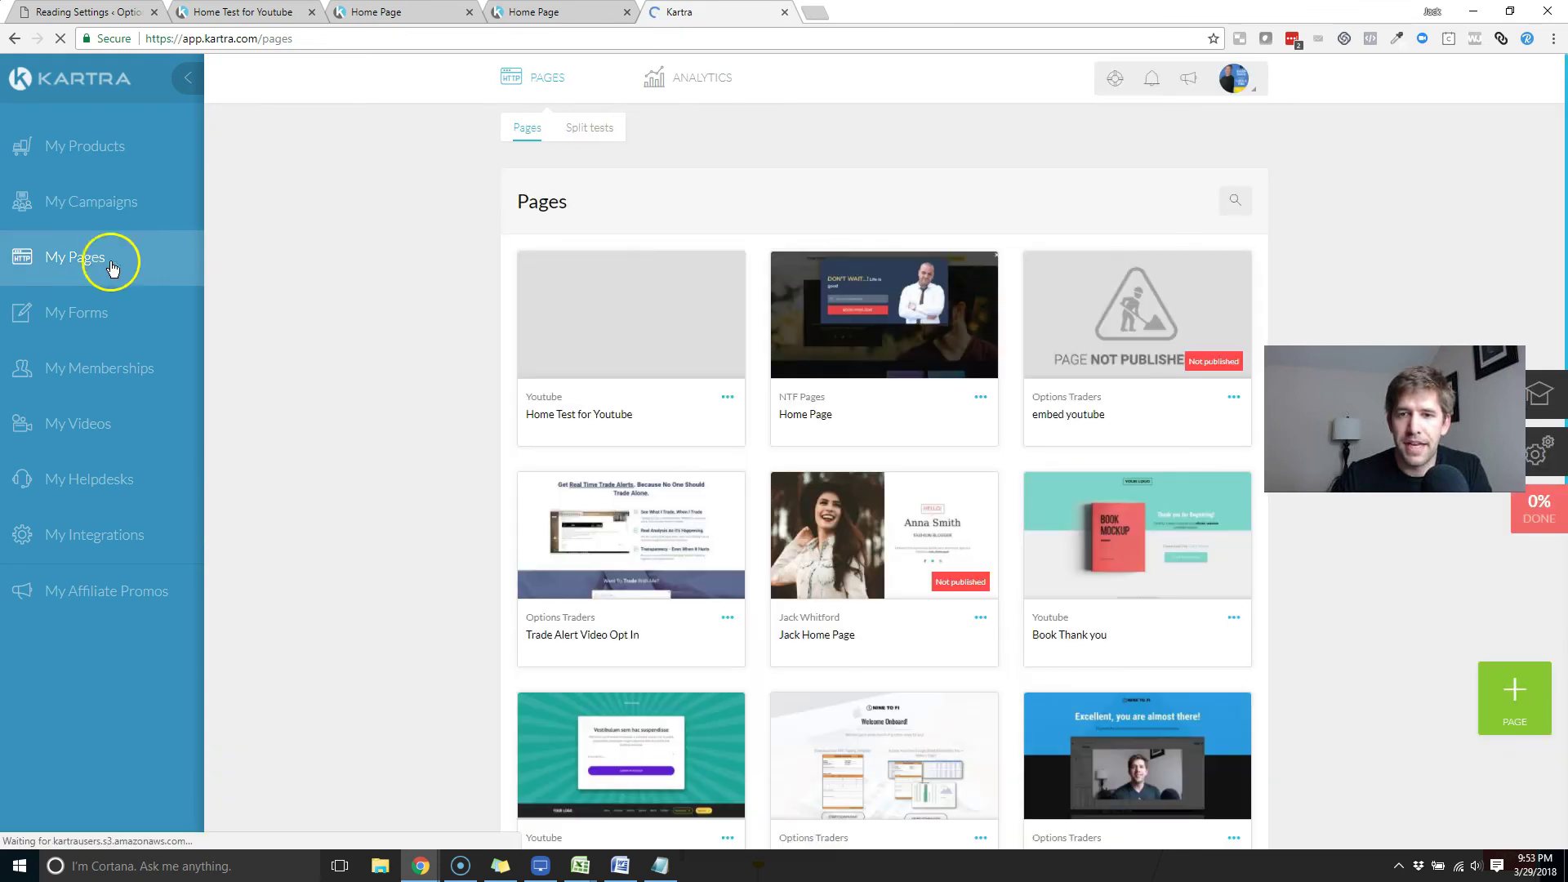
left_click(727, 397)
left_click(798, 415)
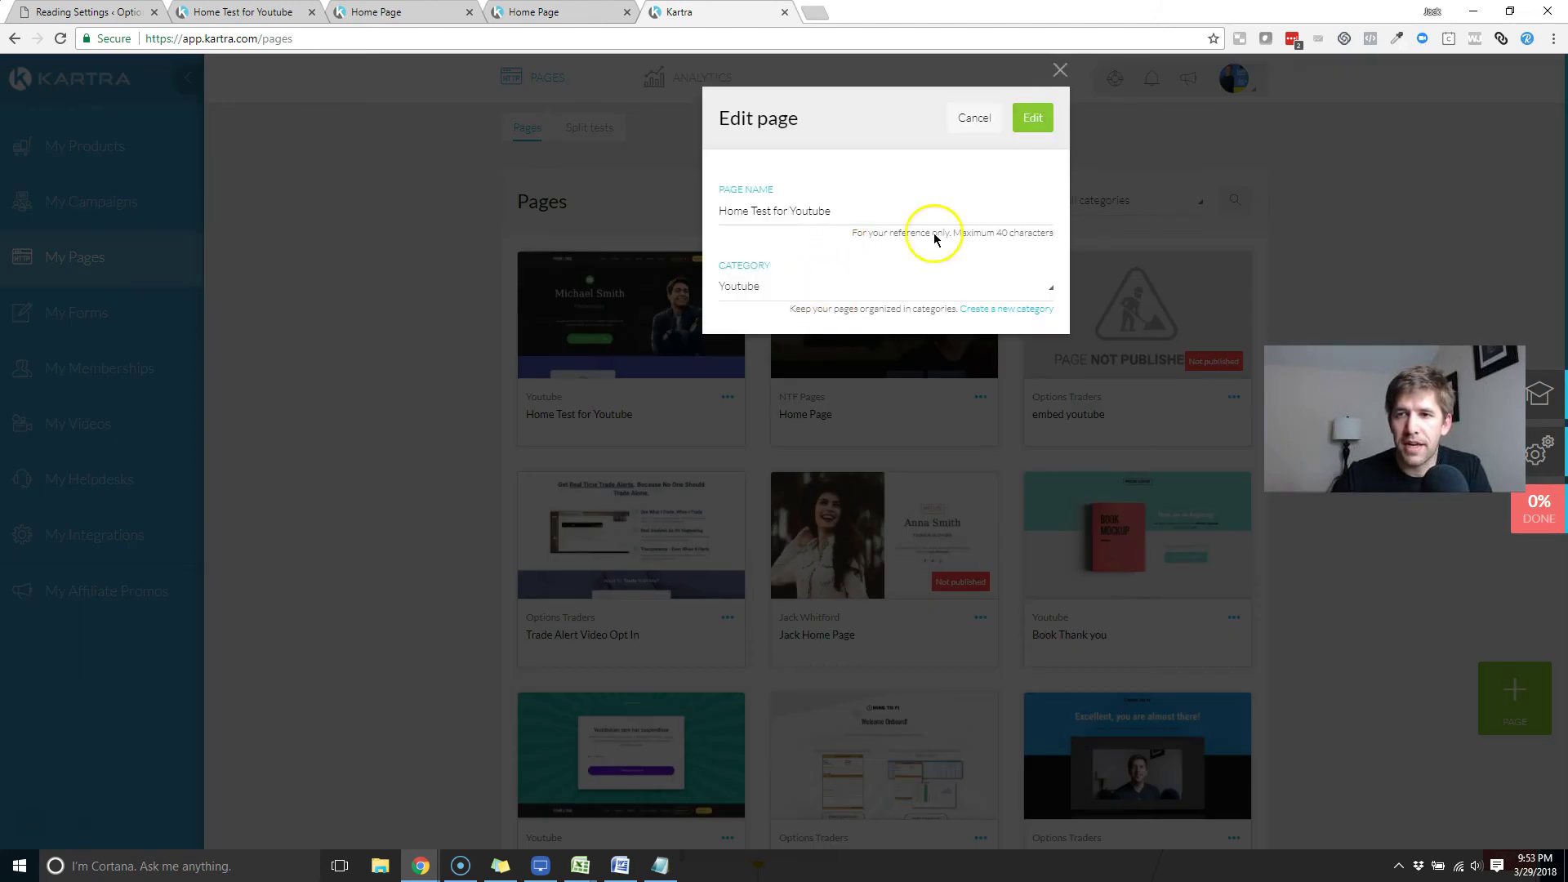
left_click(1033, 119)
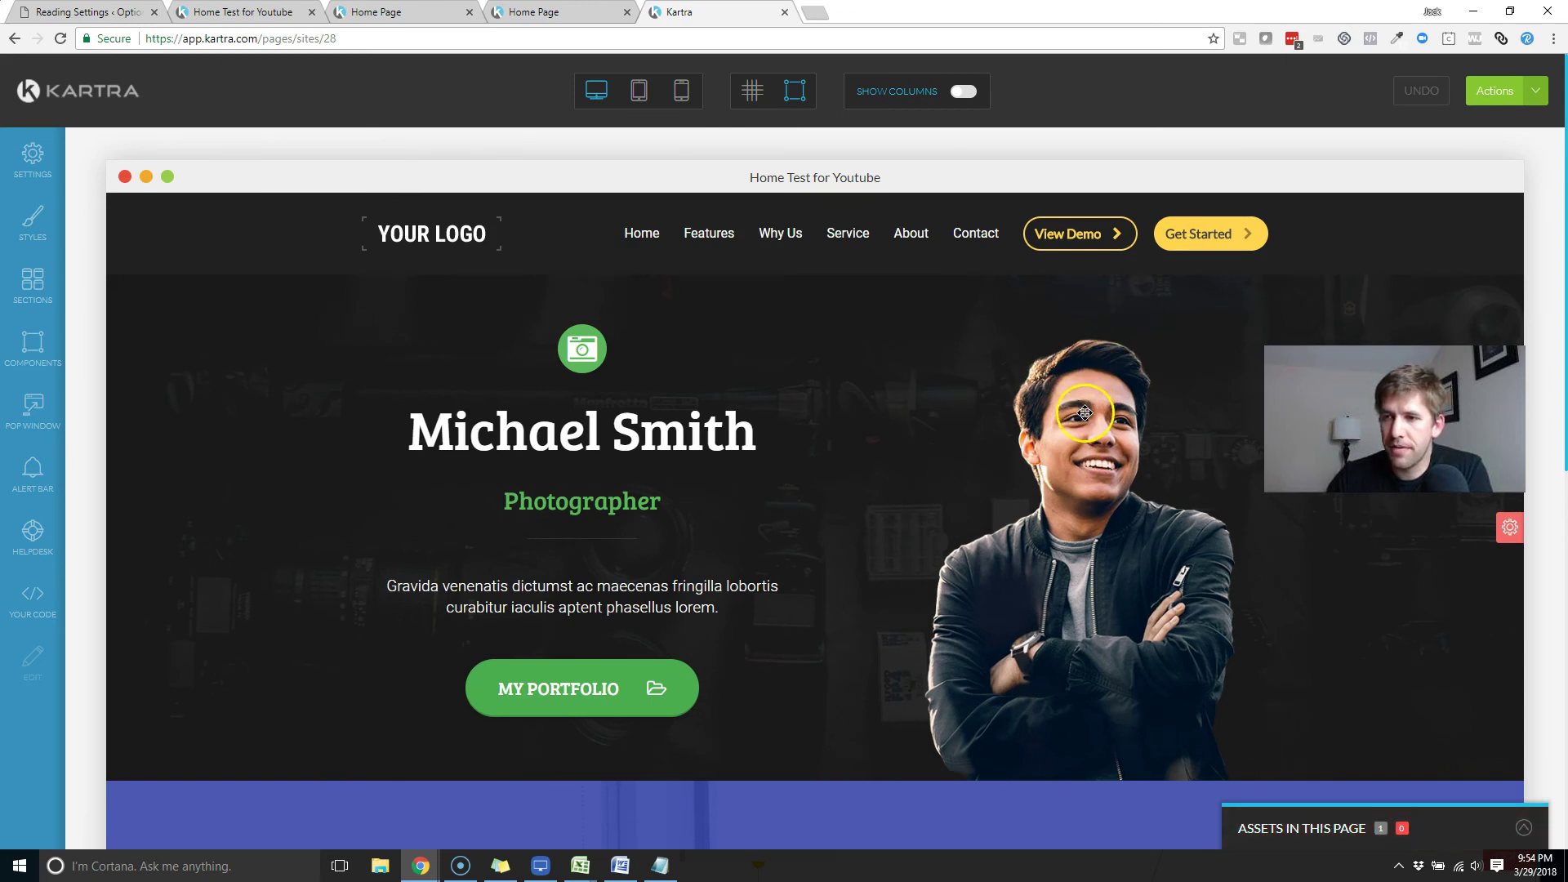
Replace the hero photo with the image of the man sitting outdoors
left_click(1112, 309)
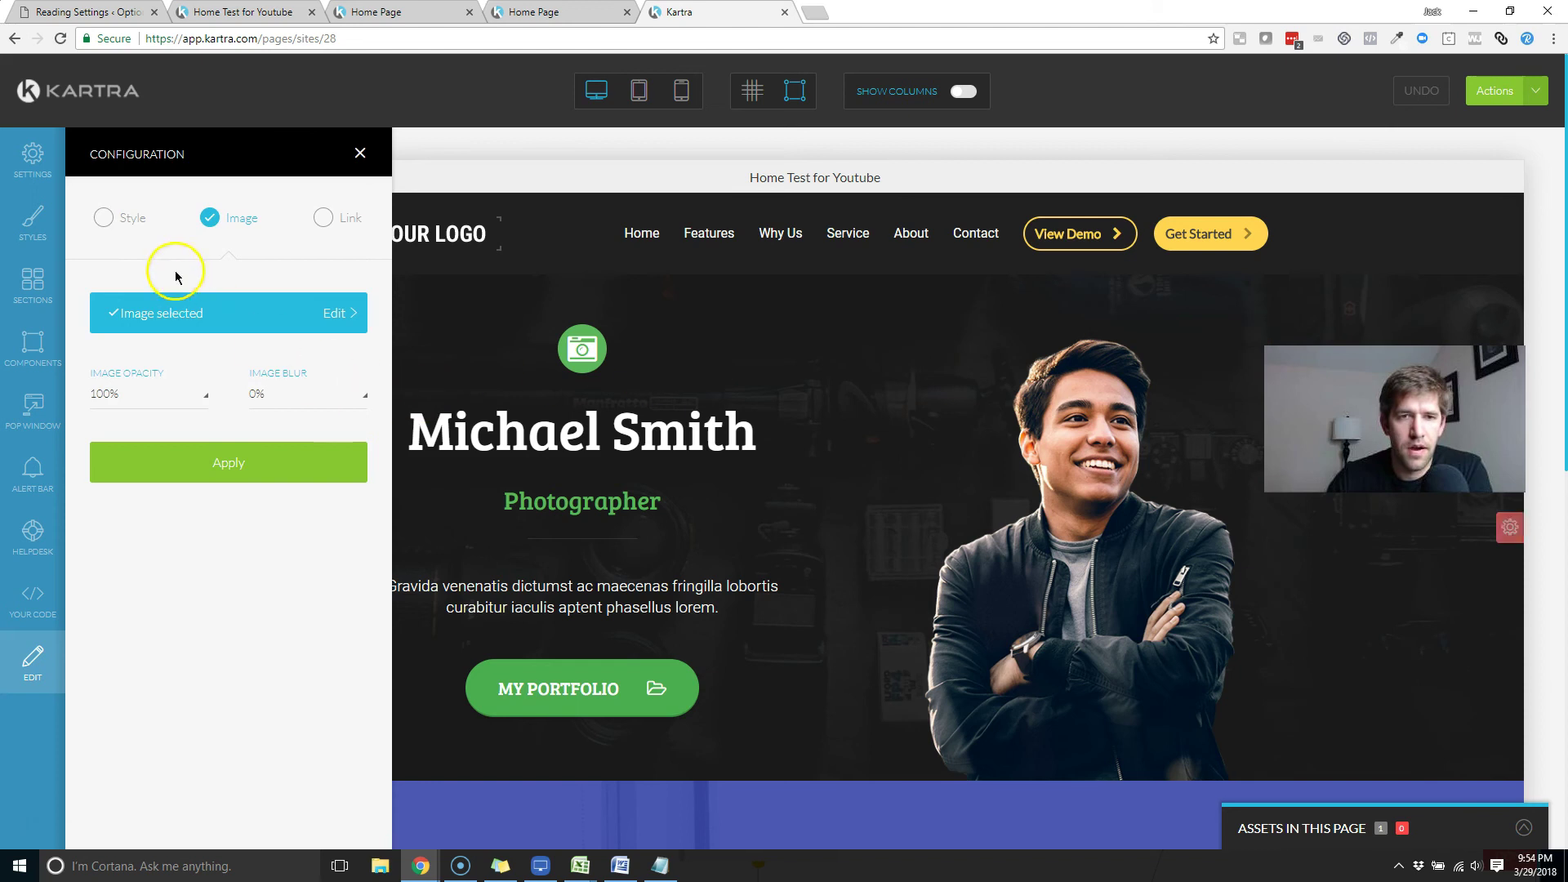
left_click(338, 317)
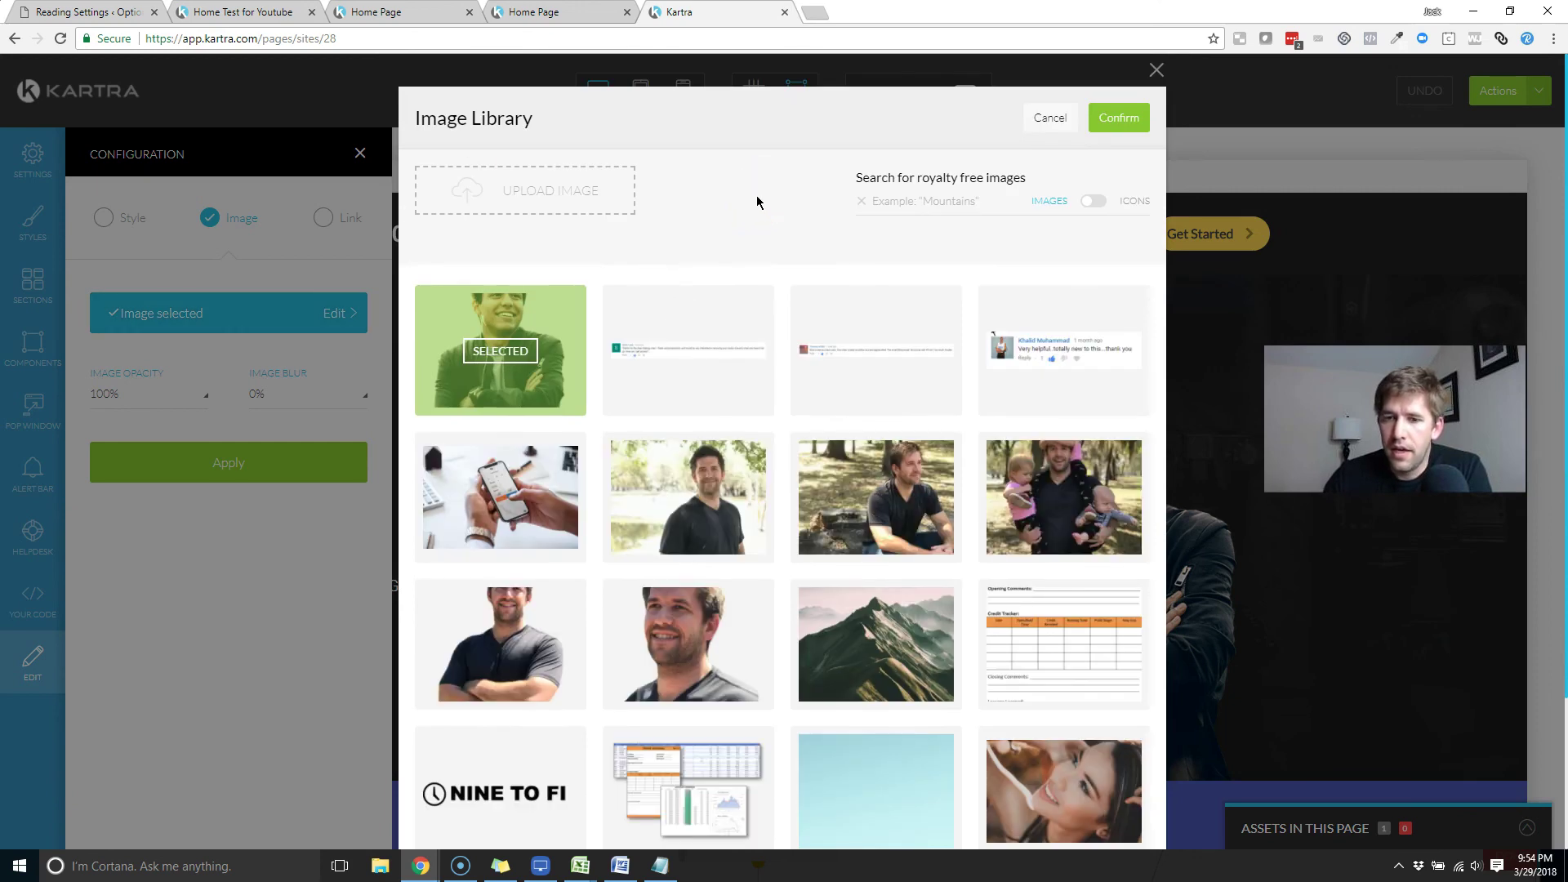
left_click(889, 507)
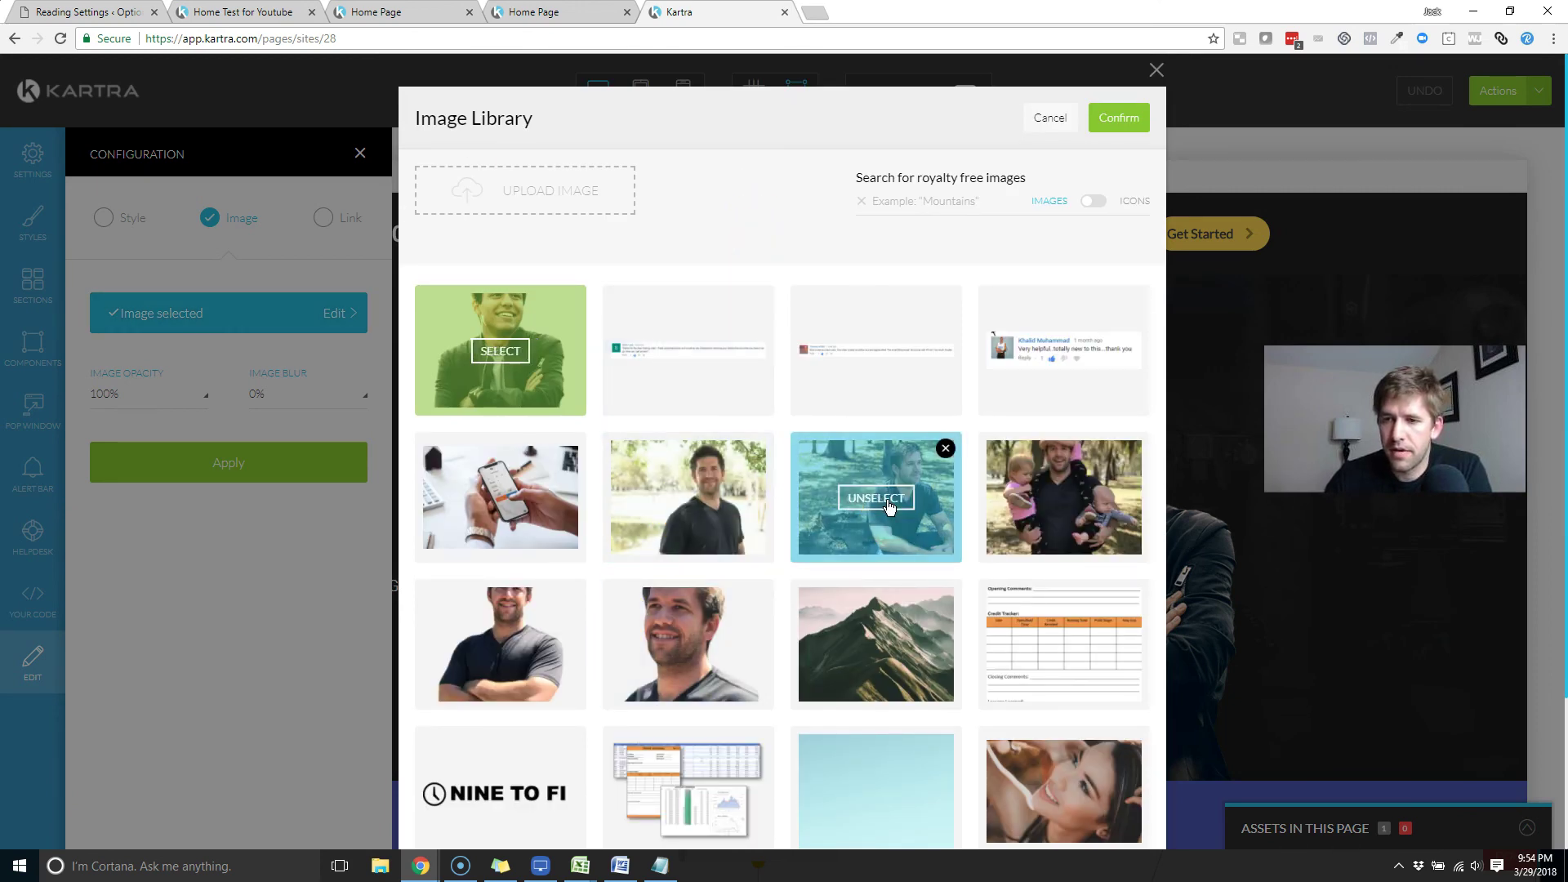
left_click(1131, 120)
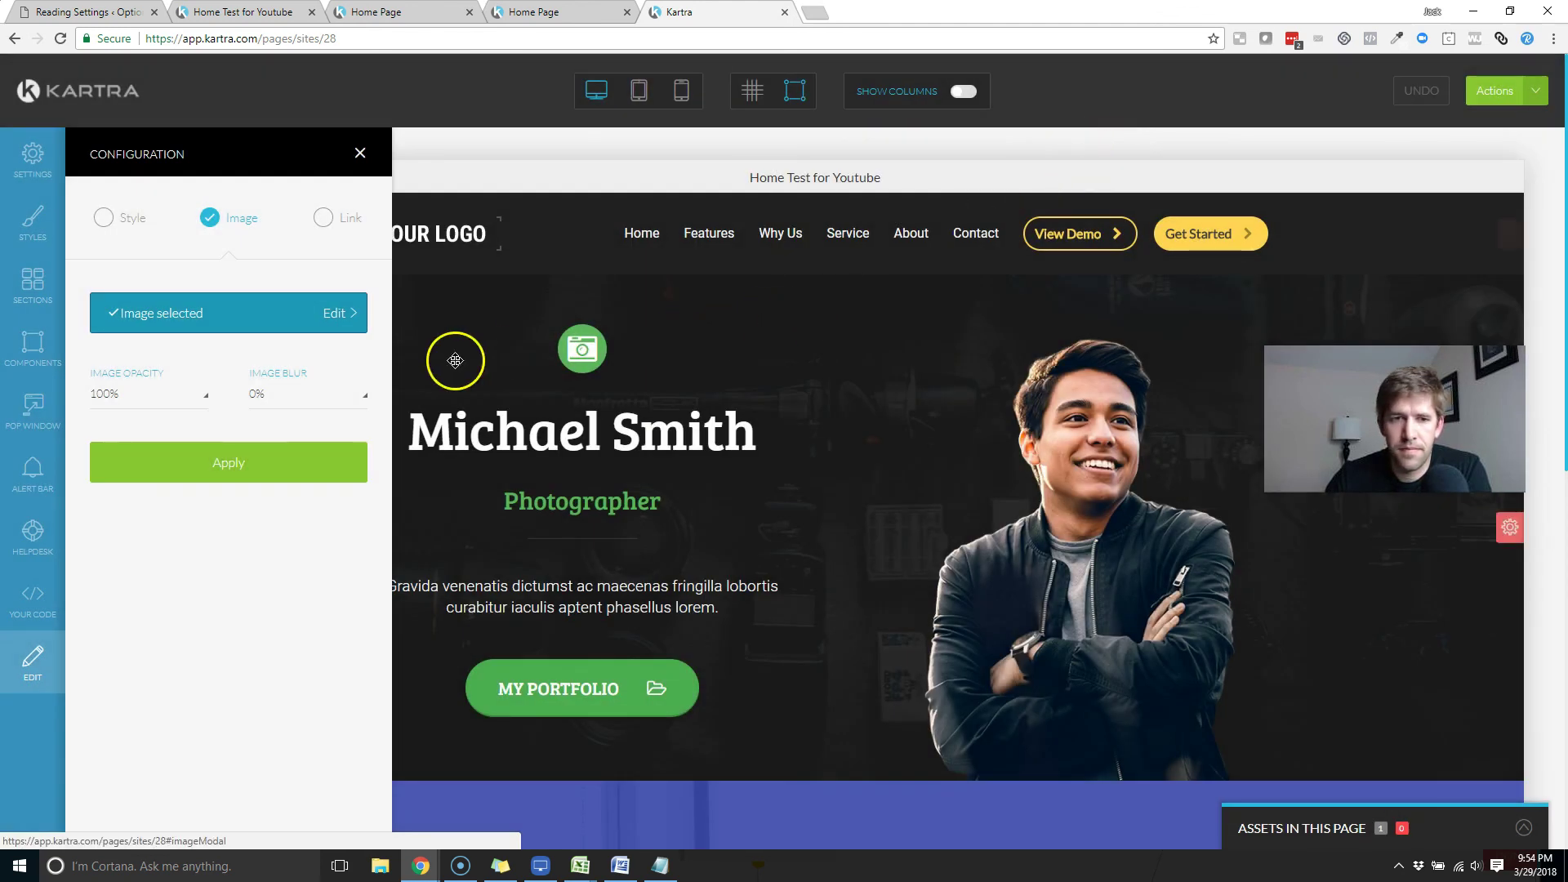
left_click(219, 468)
scroll(1197, 579, "down", 4)
scroll(993, 448, "up", 4)
mouse_move(1017, 578)
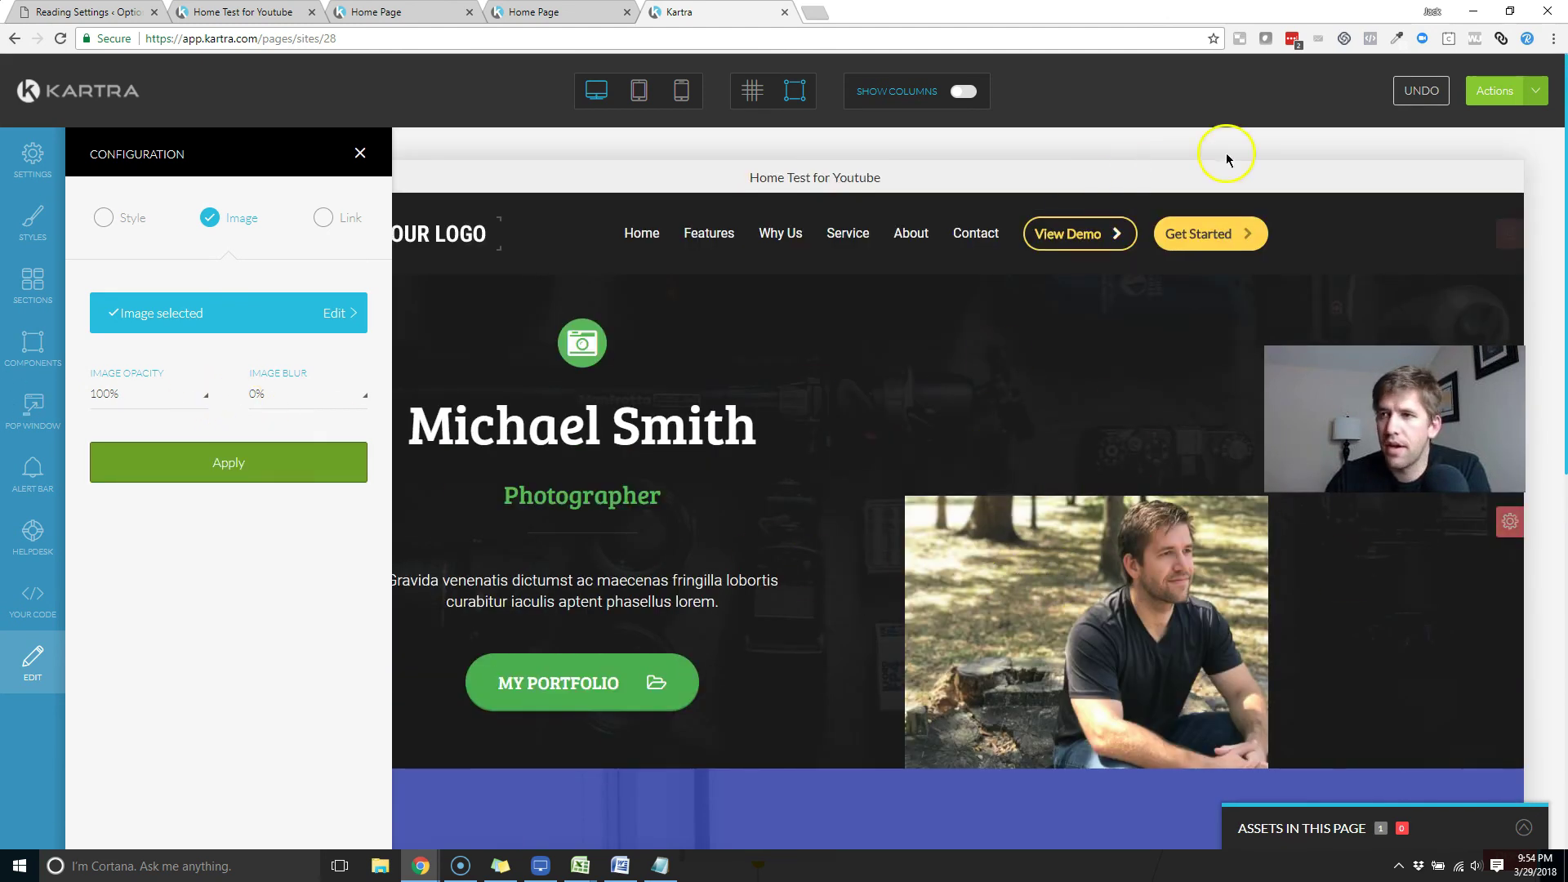
Save the page's progress and return to the optionengineer.com homepage tab
left_click(1499, 97)
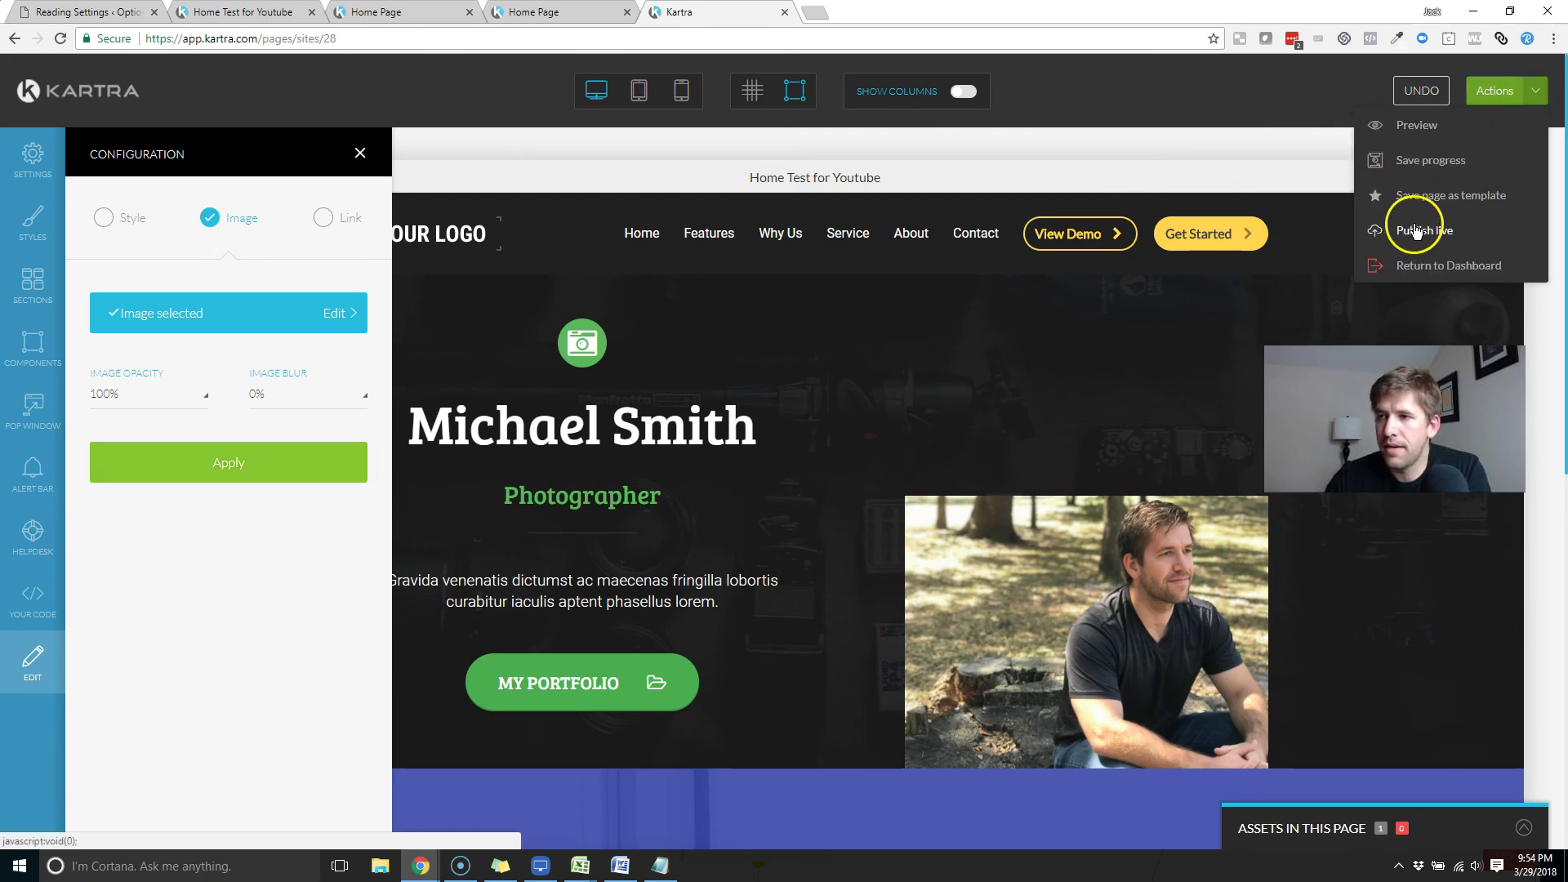
left_click(1431, 164)
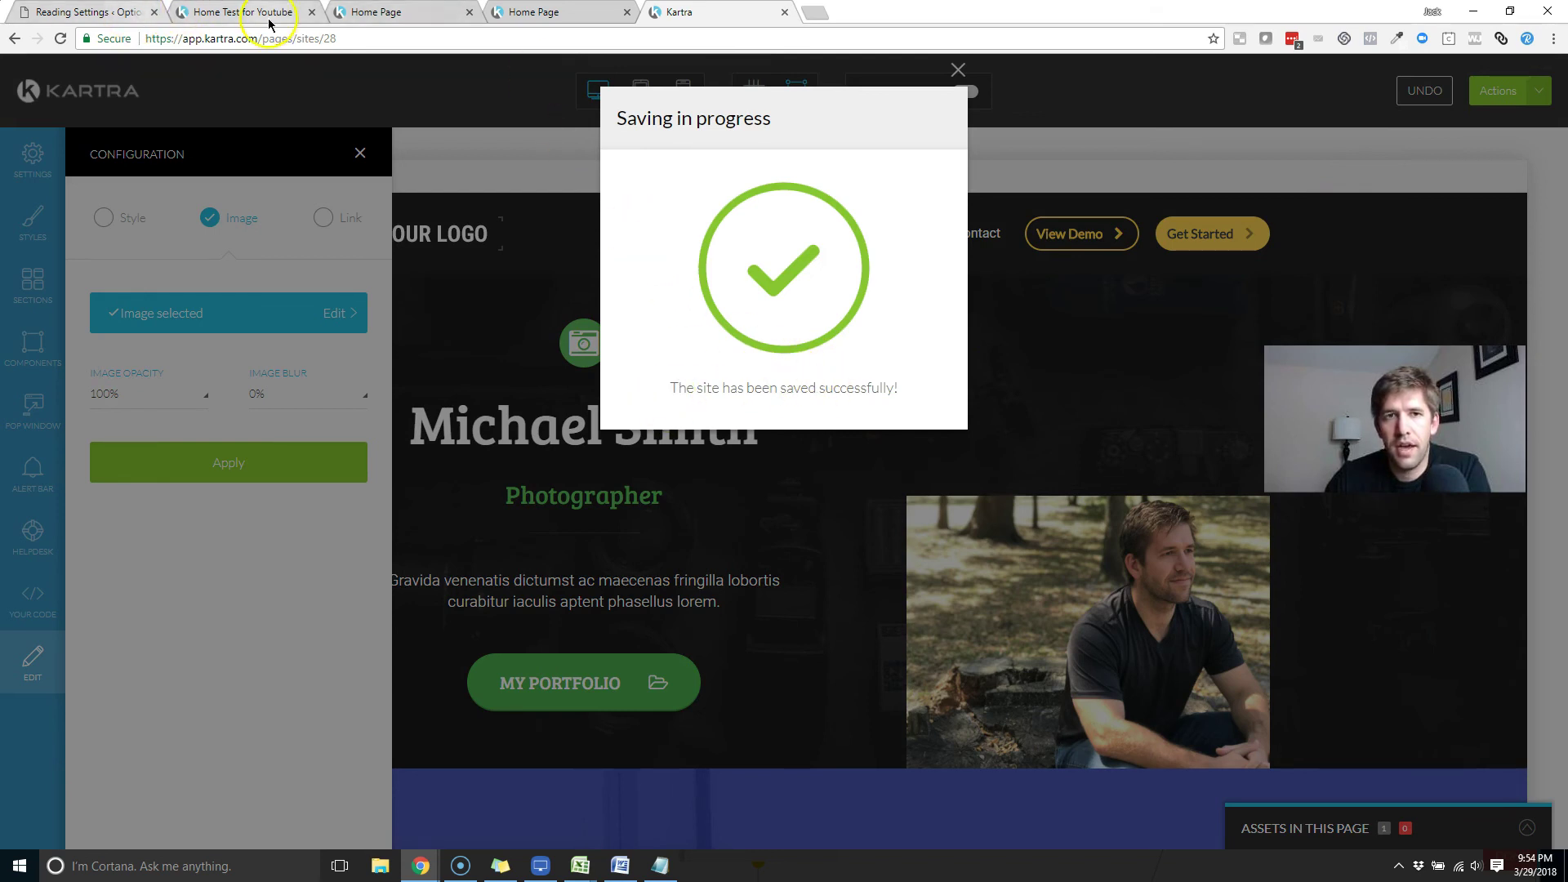
left_click(372, 13)
left_click(346, 38)
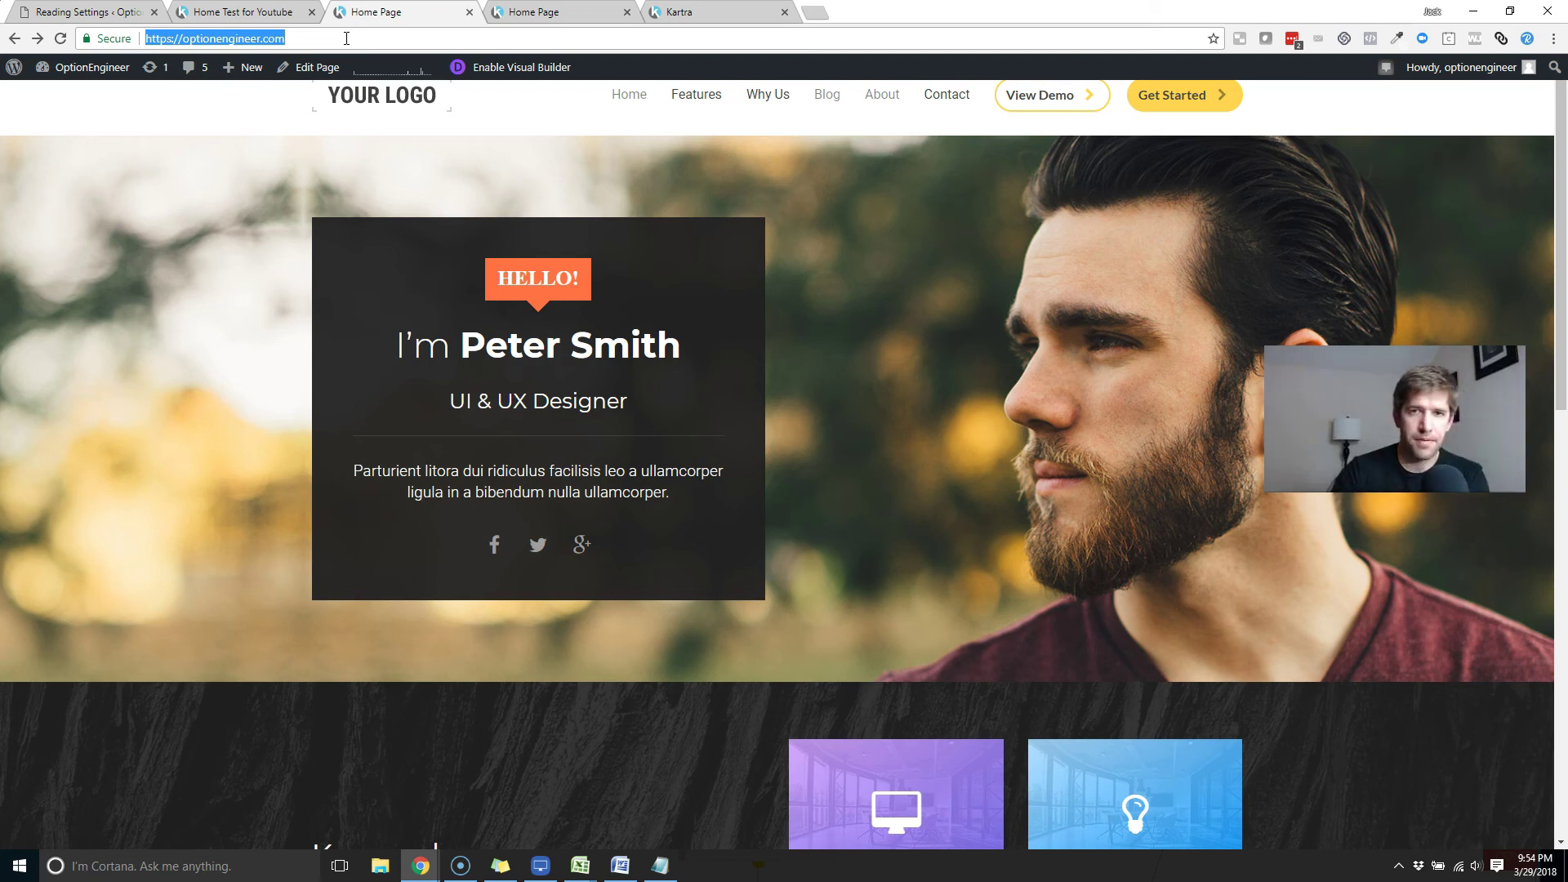
Reload optionengineer.com to view the live homepage after the hero photo change
key("Return")
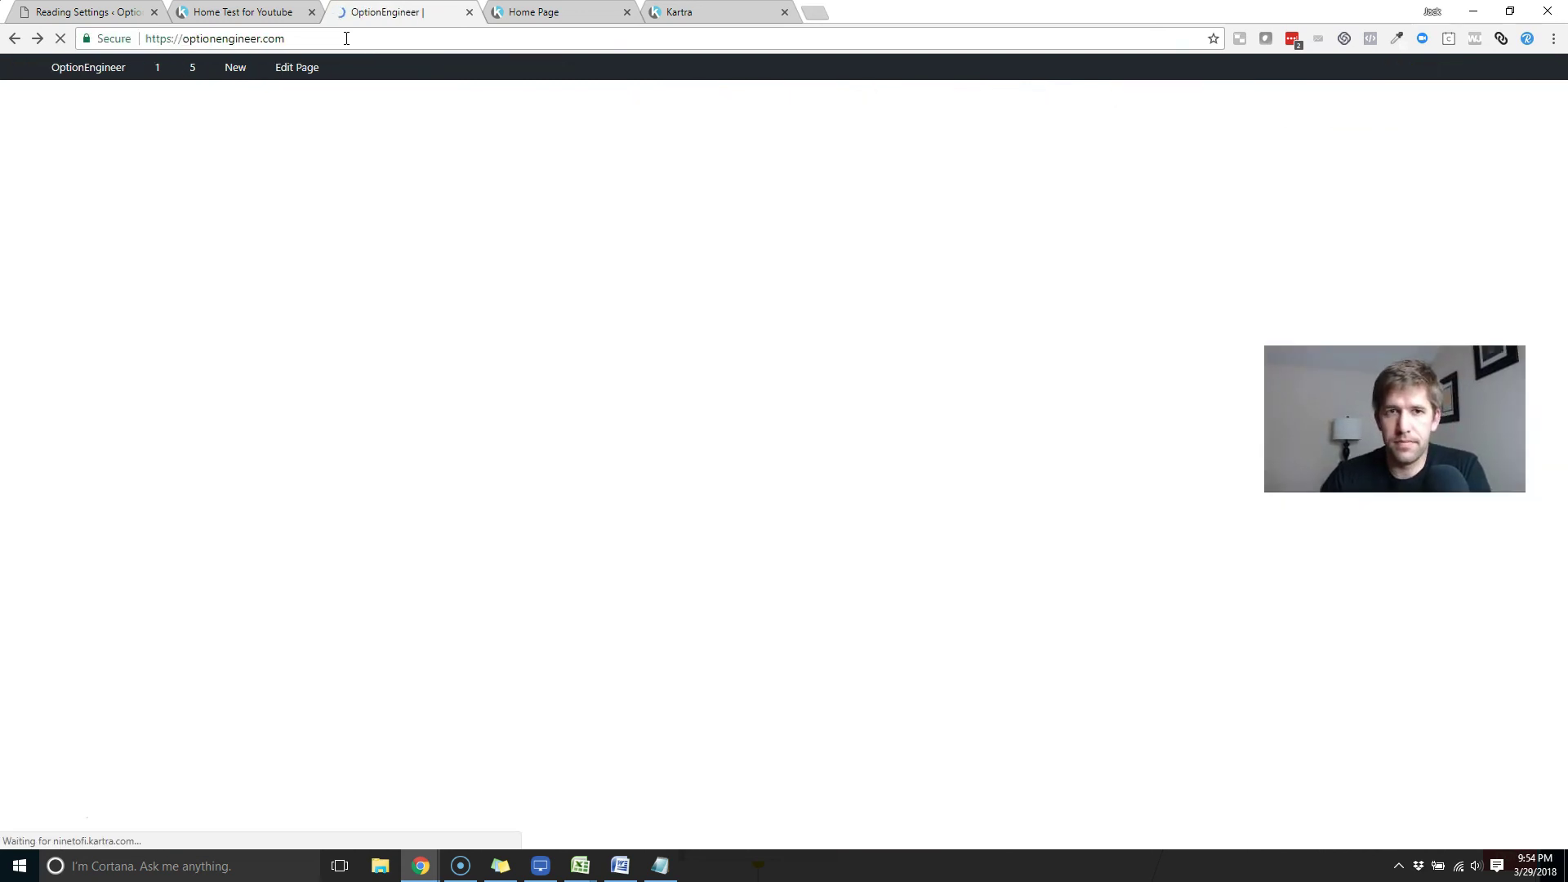